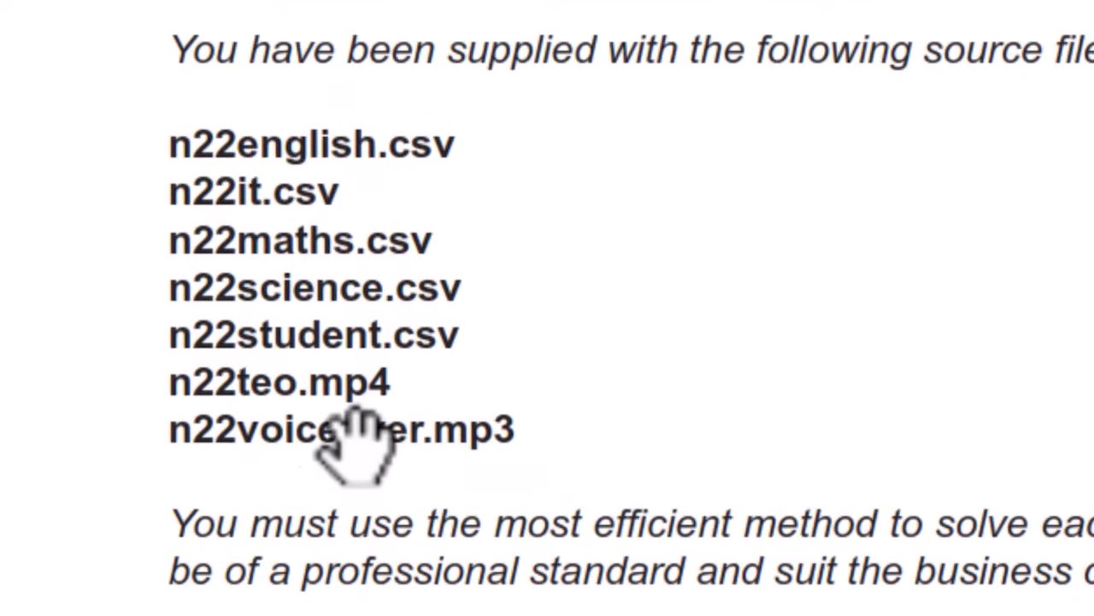
Name the new project 'teo' and create it.
scroll(1073, 317, down, 2)
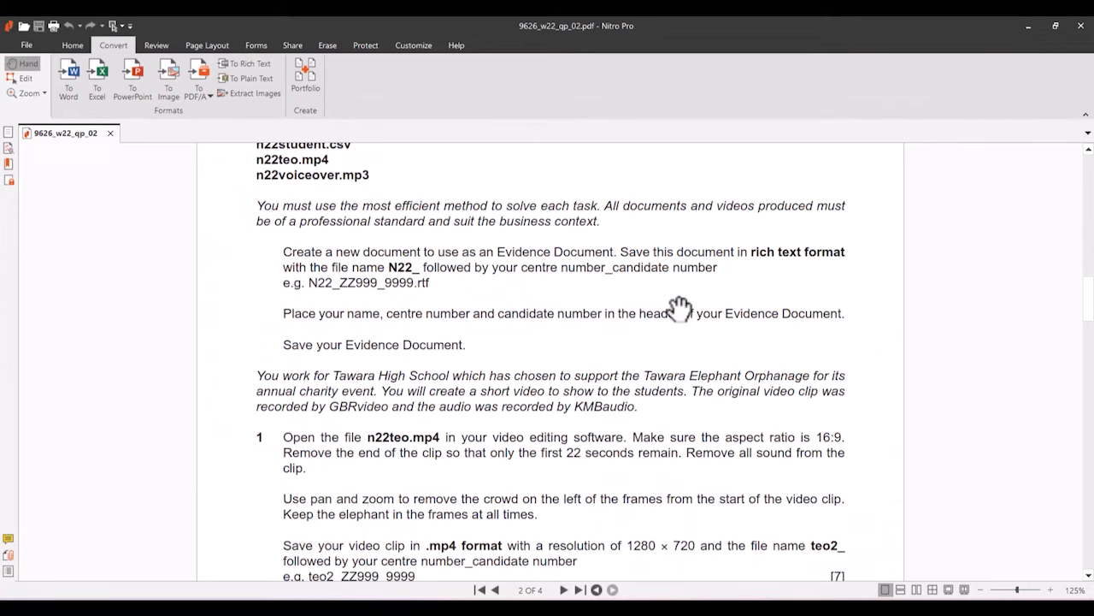
scroll(680, 308, down, 1)
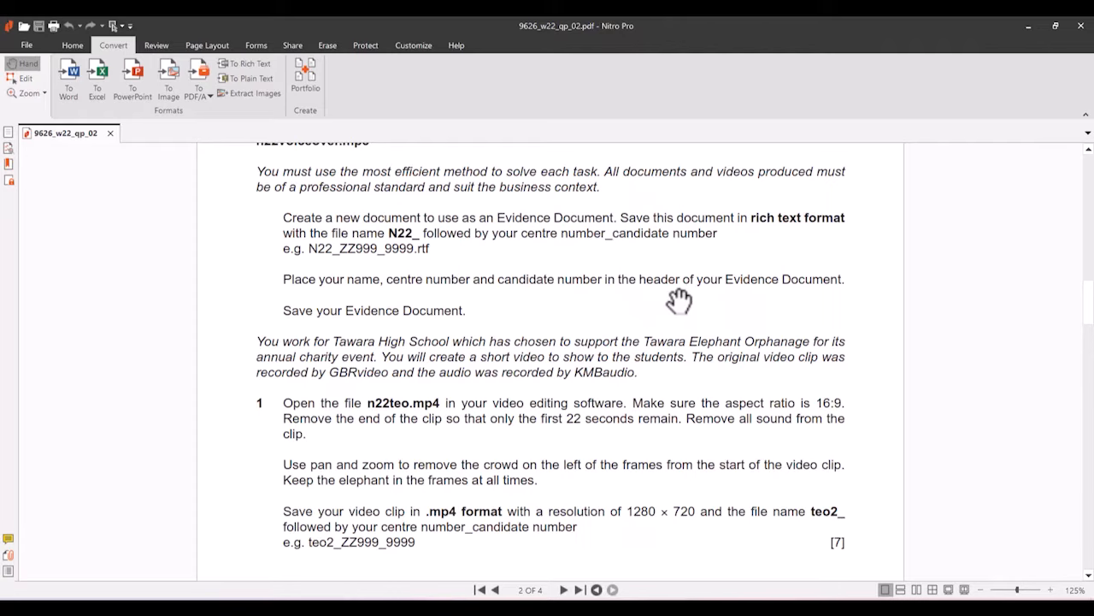
scroll(560, 432, down, 2)
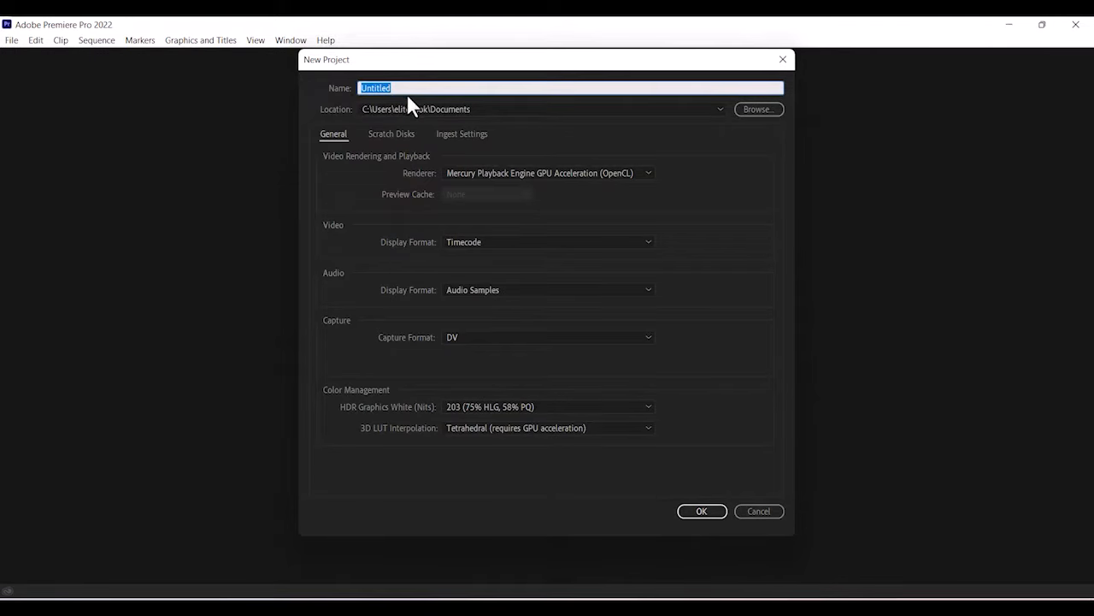
text(teo)
click(698, 512)
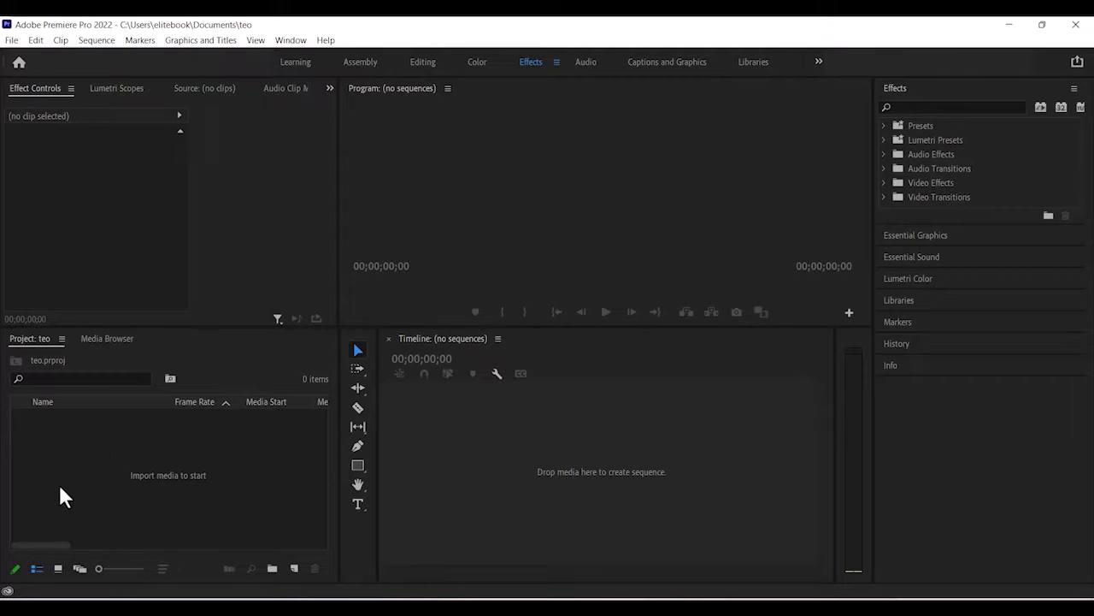
Import n22teo.mp4 into the Project panel and select the imported clip.
right_click(117, 459)
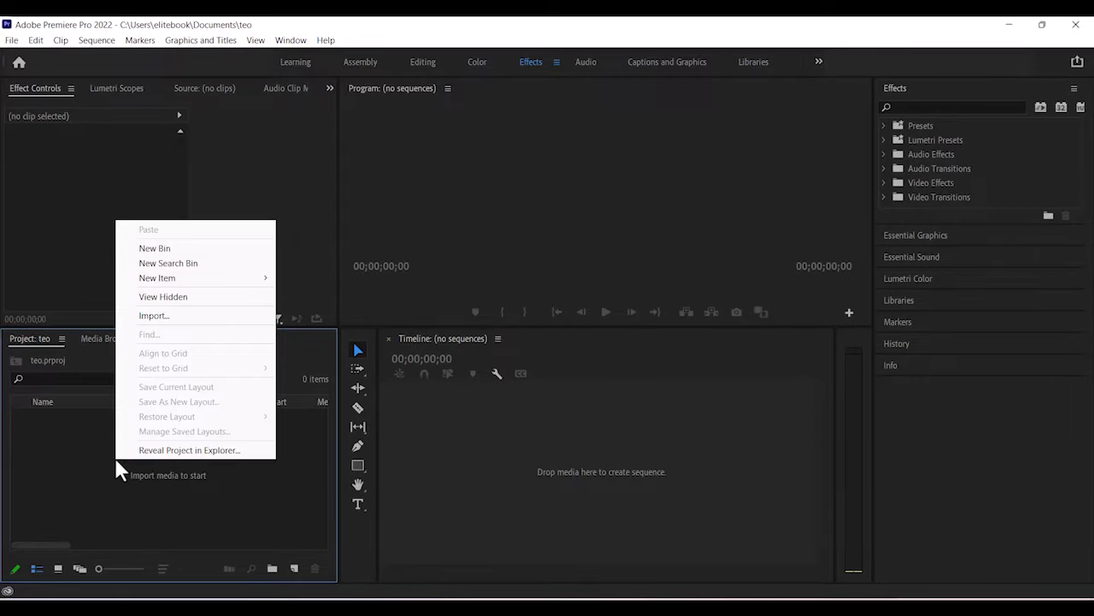
click(161, 322)
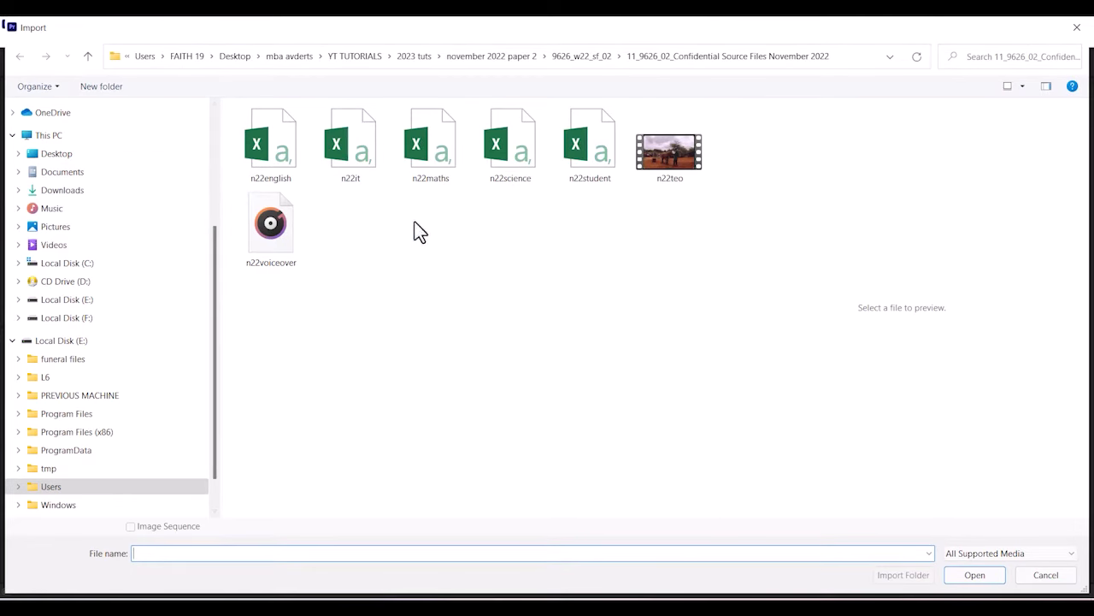
click(684, 180)
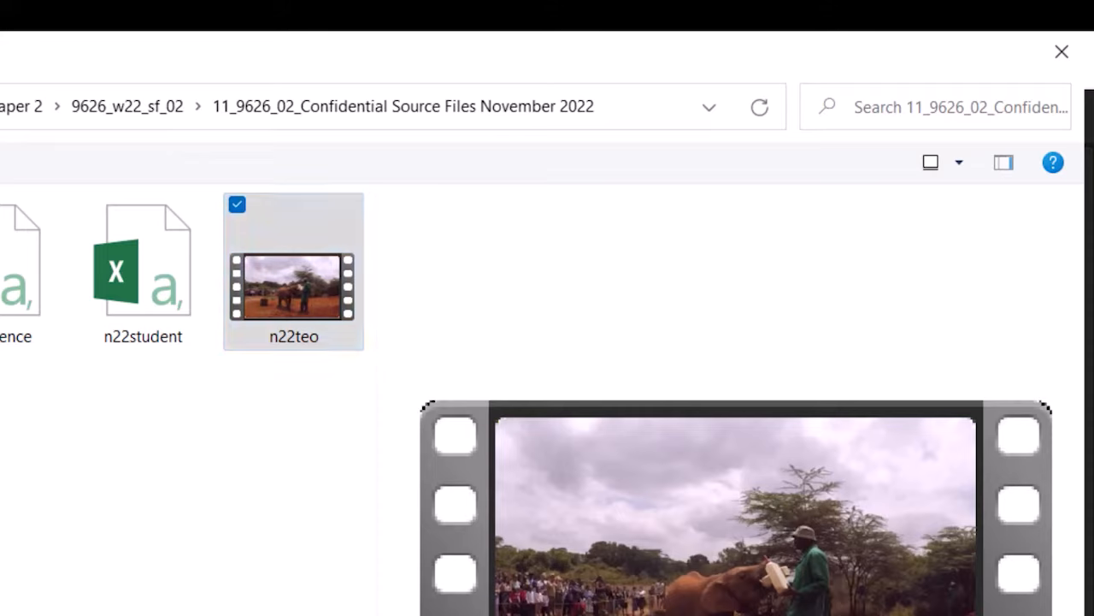
key(Return)
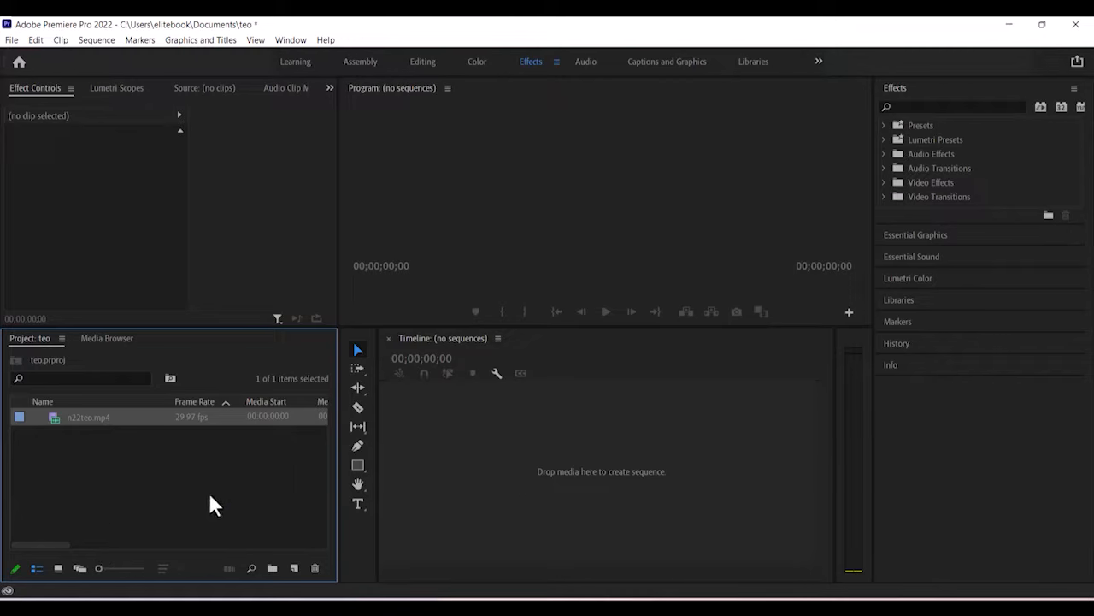
click(176, 516)
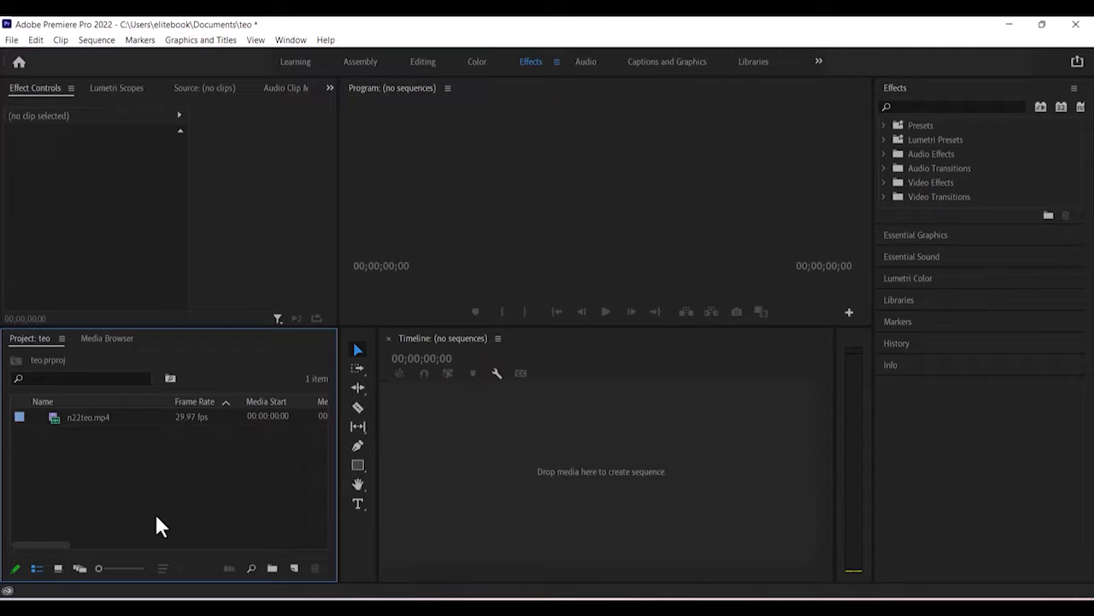
click(97, 417)
Make a new sequence from n22teo.mp4, placing its video and audio on the timeline.
right_click(97, 417)
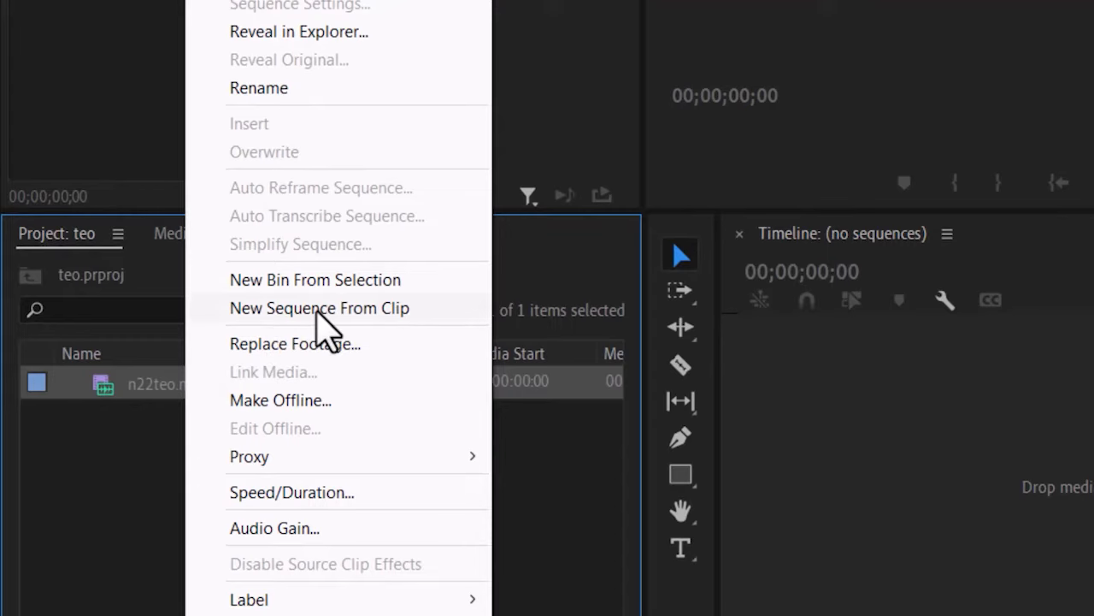
click(318, 310)
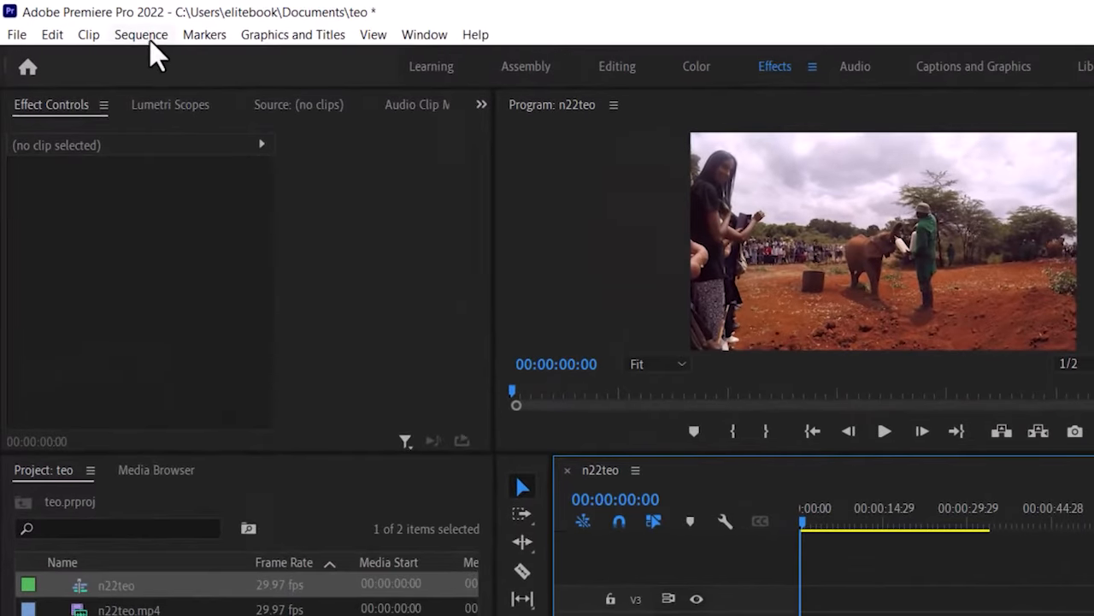
click(101, 41)
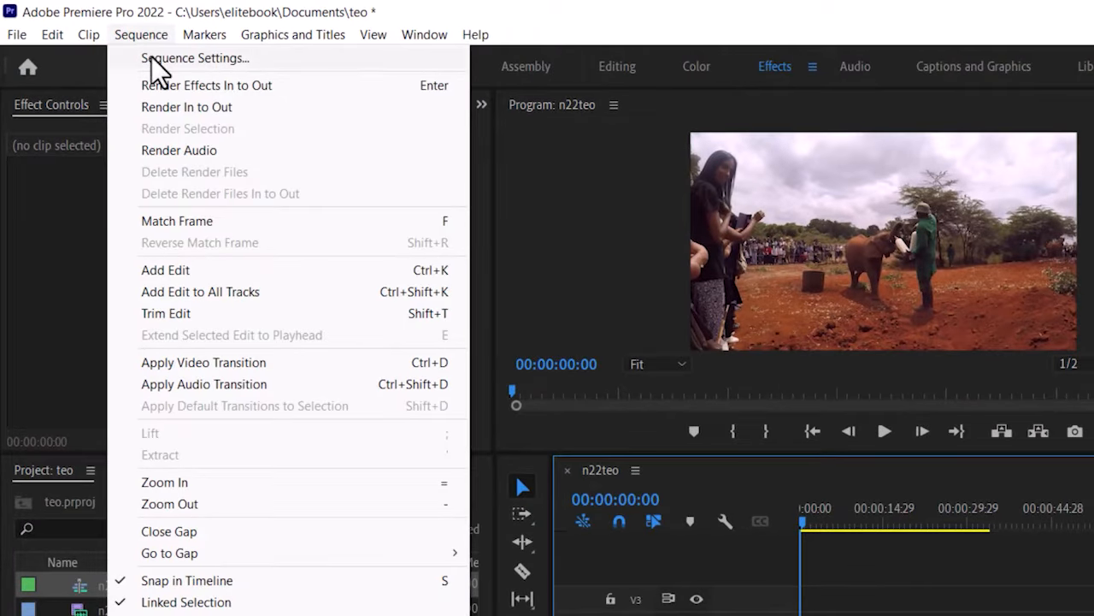
click(152, 56)
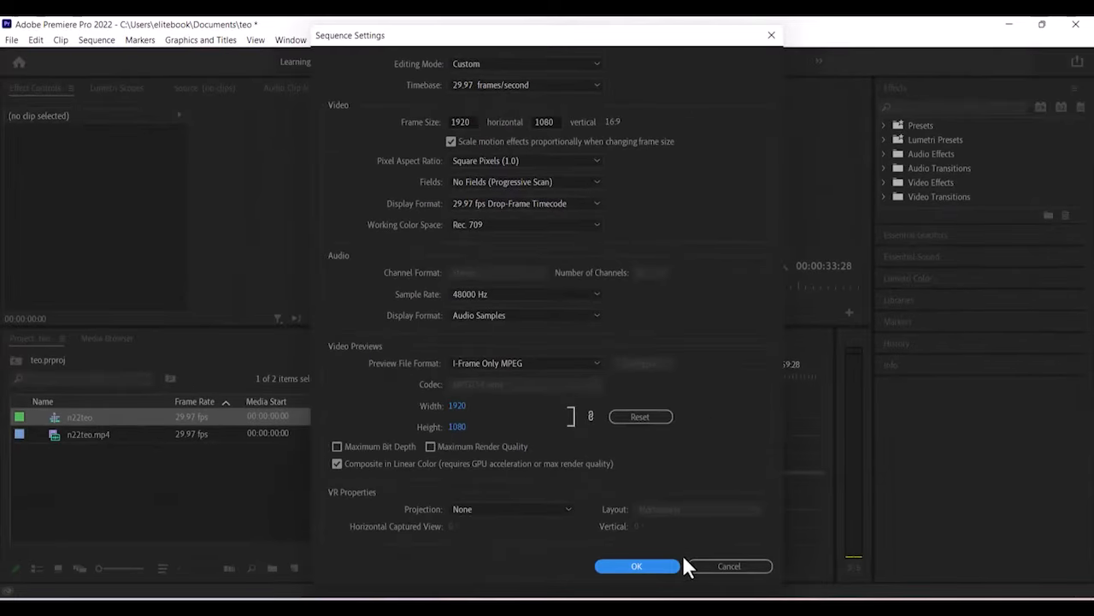
click(637, 566)
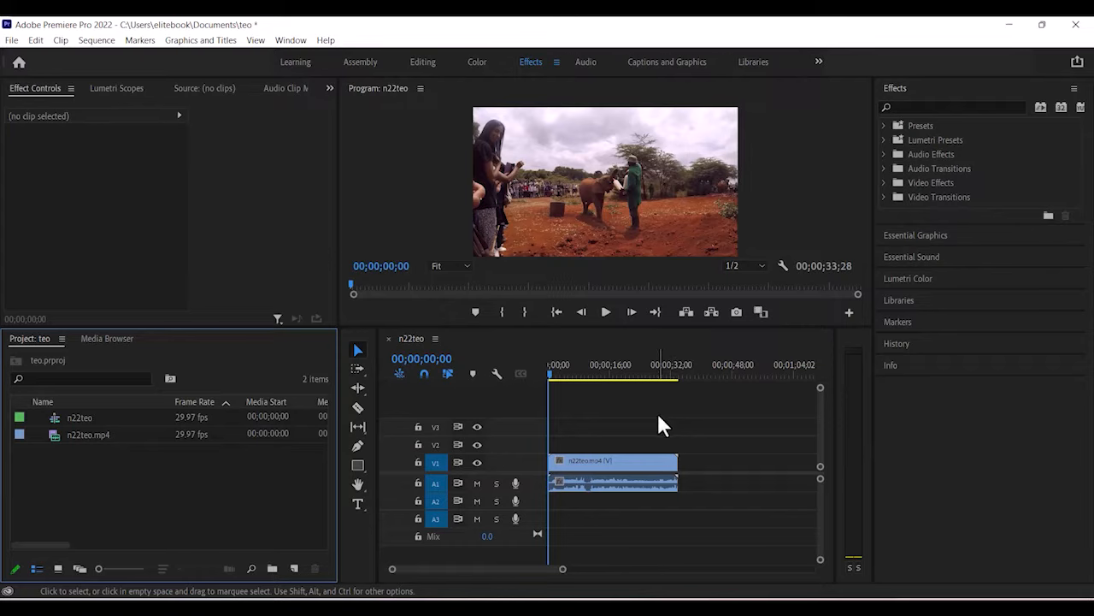
Move the playhead to timecode 00;00;22;00.
click(427, 360)
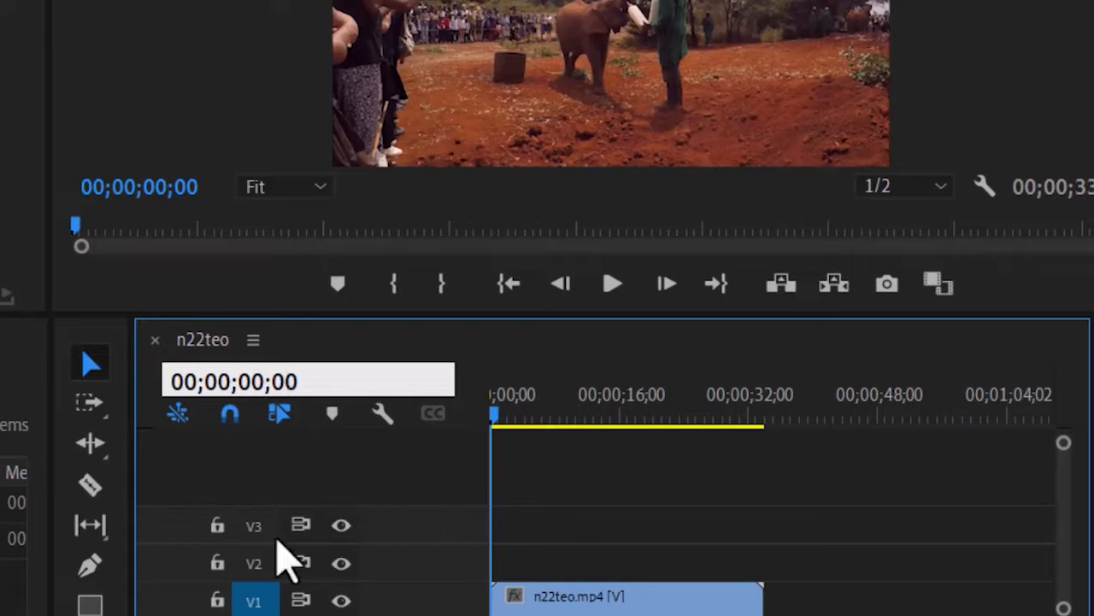
click(268, 380)
key(BackSpace)
key(BackSpace)
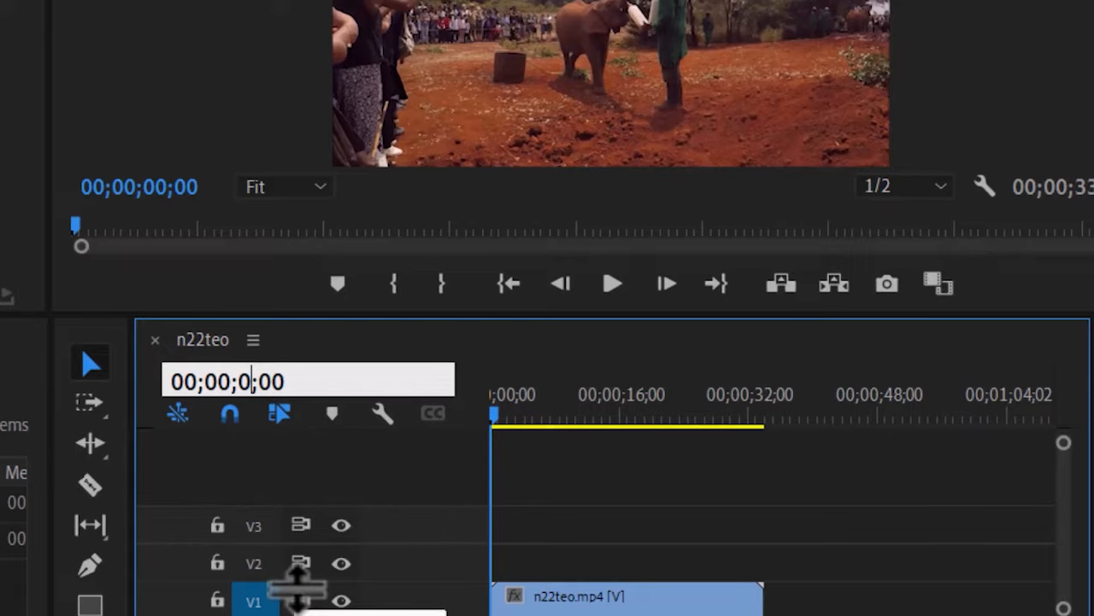
text(22)
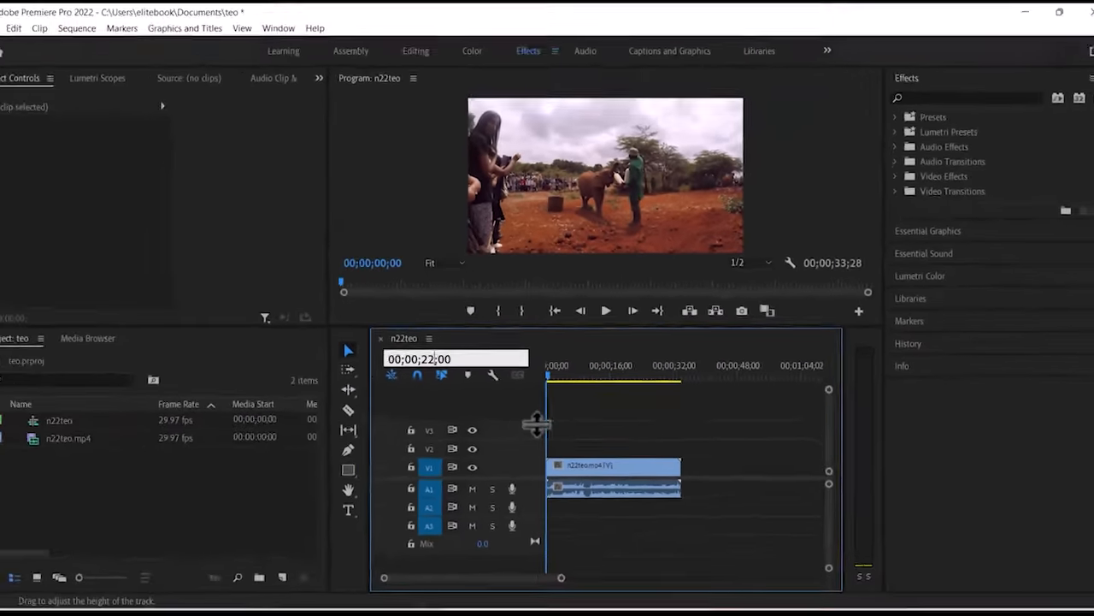
key(Return)
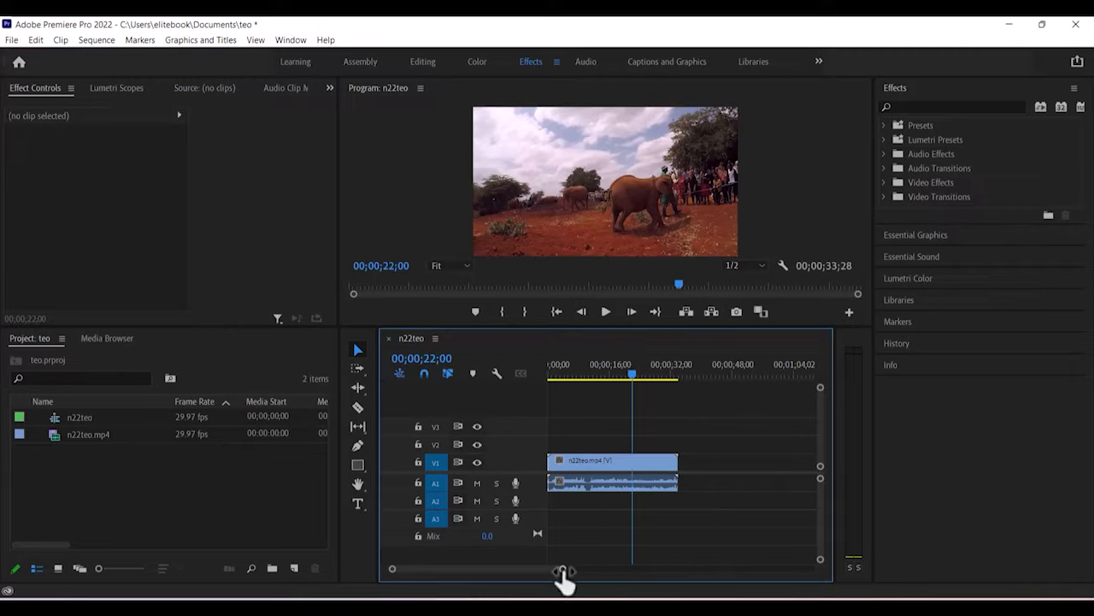
Zoom the timeline and razor-cut the clip at the 22-second playhead.
drag(562, 568, 491, 568)
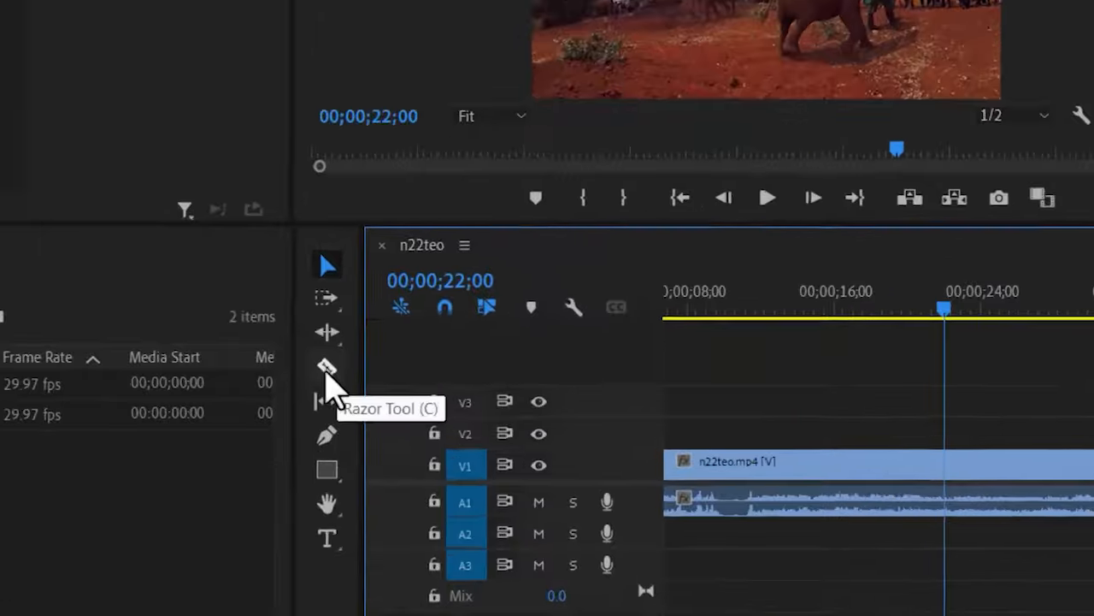
click(326, 372)
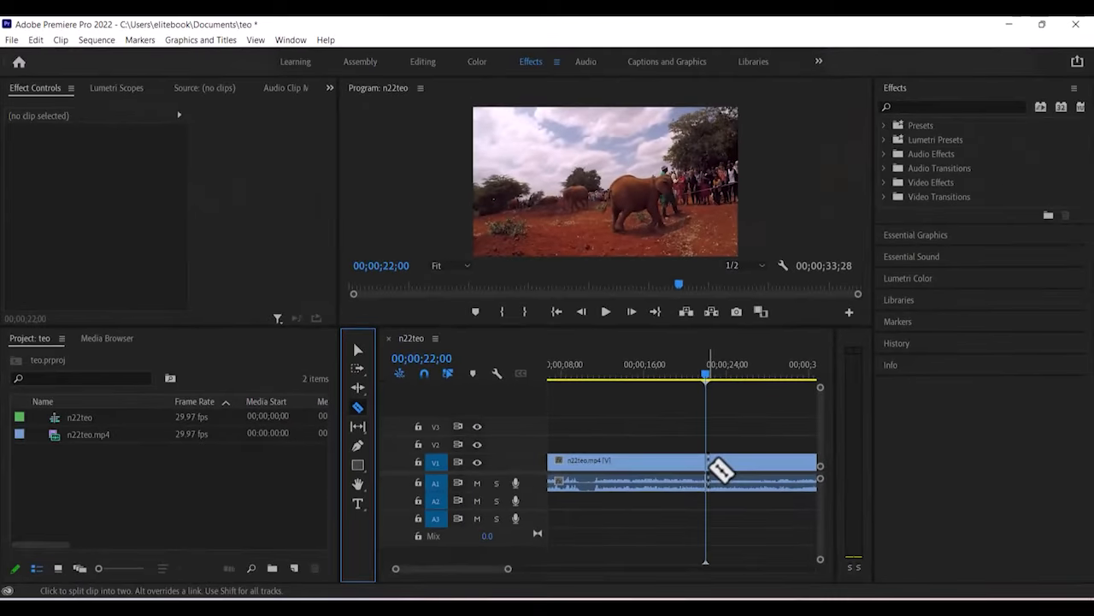
click(1057, 469)
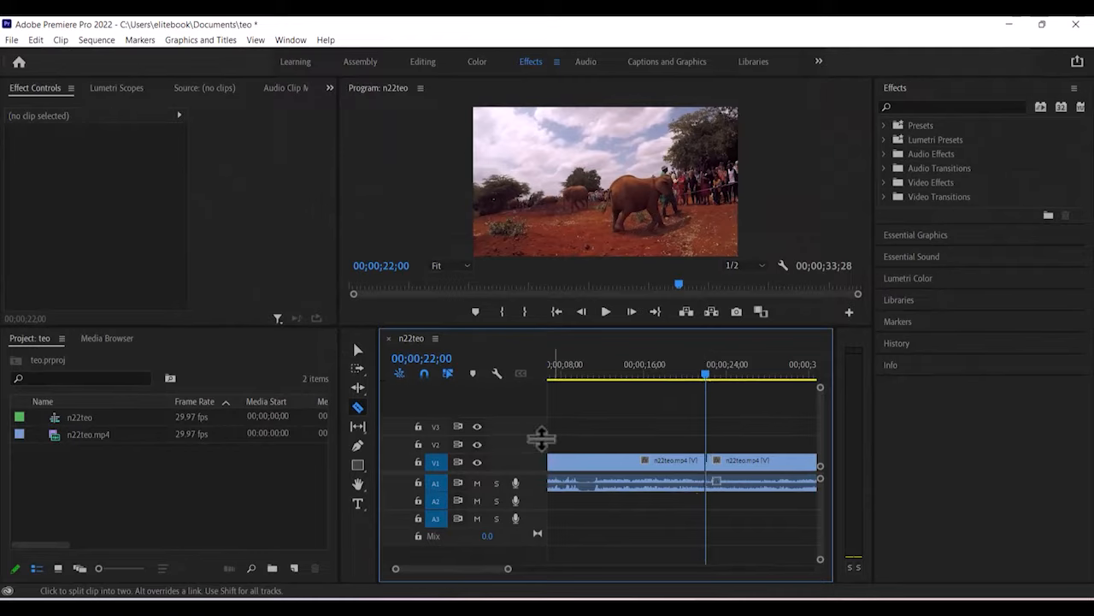
Delete the clip portion after the 22-second cut with the Selection Tool.
click(356, 349)
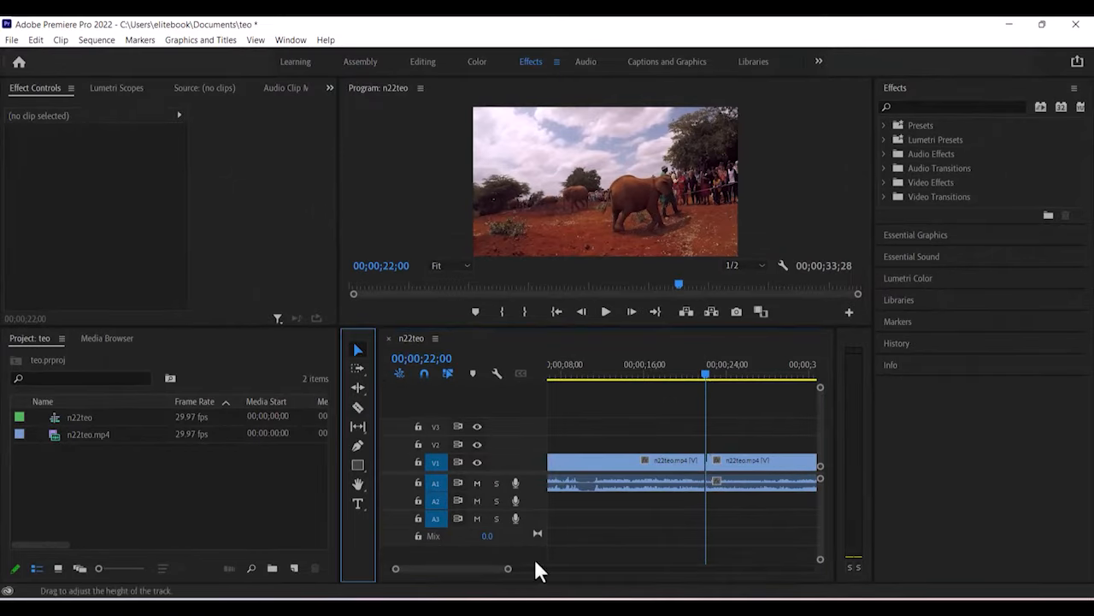
drag(472, 571, 573, 569)
drag(684, 430, 633, 526)
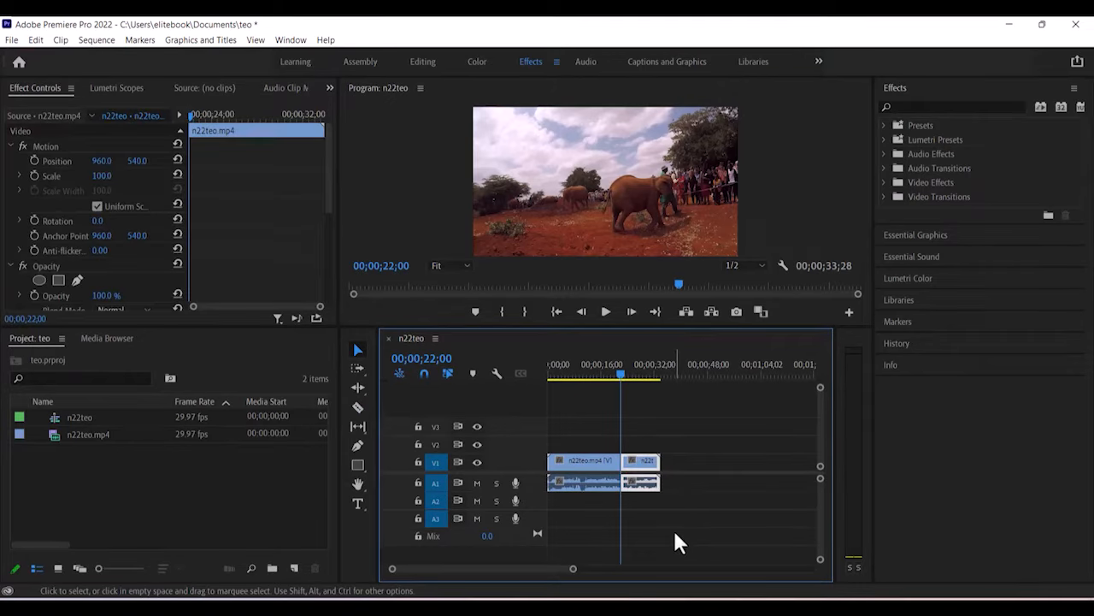
drag(713, 419, 624, 511)
key(Delete)
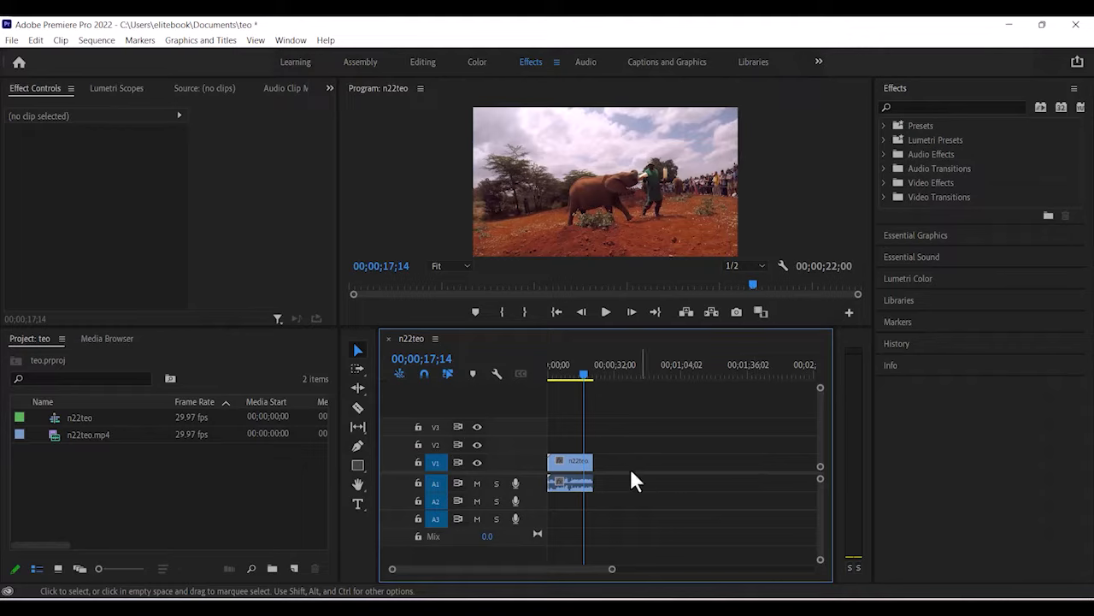
Unlink the V1 video from its A1 audio and slide the video later.
drag(614, 434, 569, 523)
drag(613, 569, 573, 569)
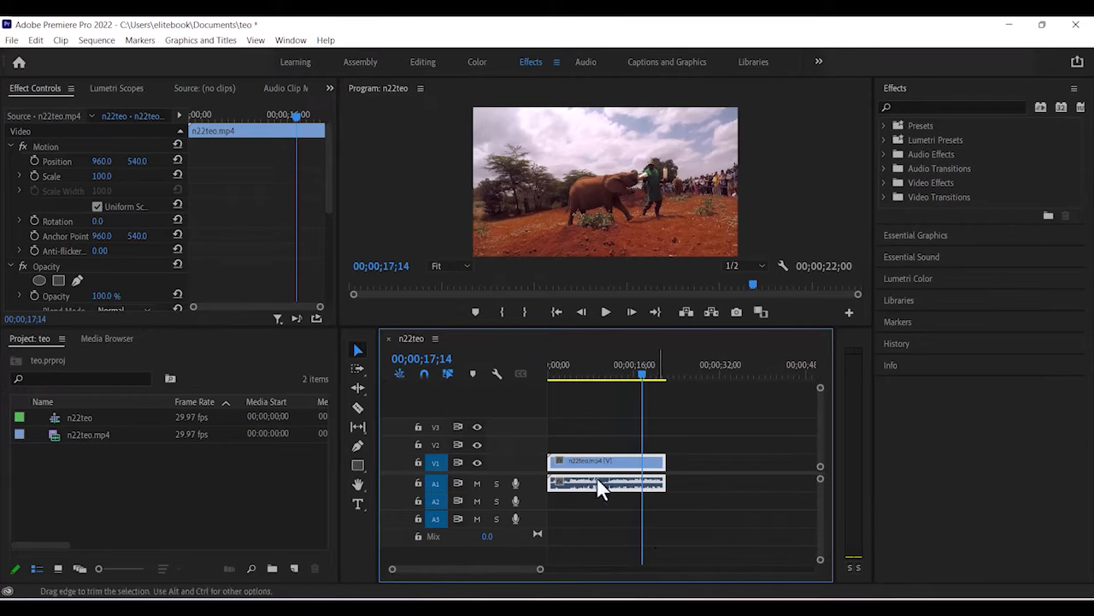
right_click(625, 471)
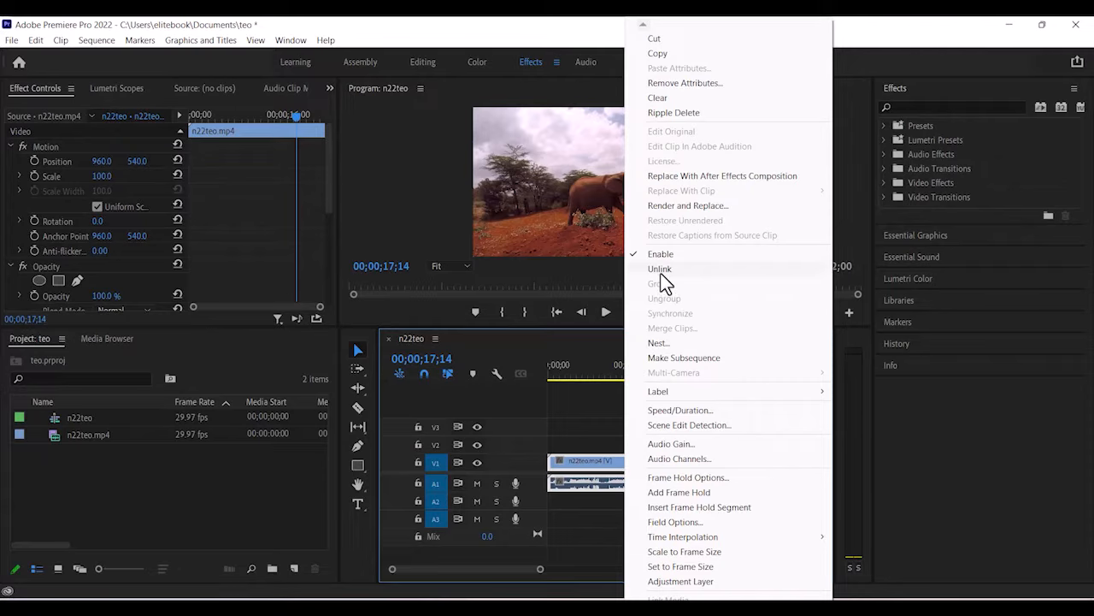
click(660, 269)
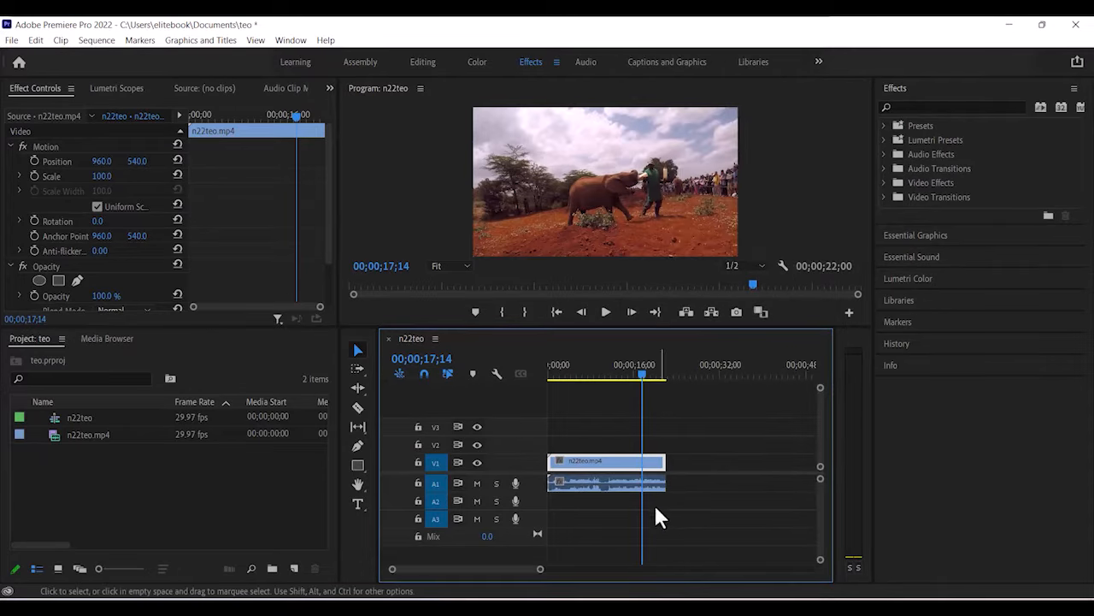
drag(618, 471, 601, 495)
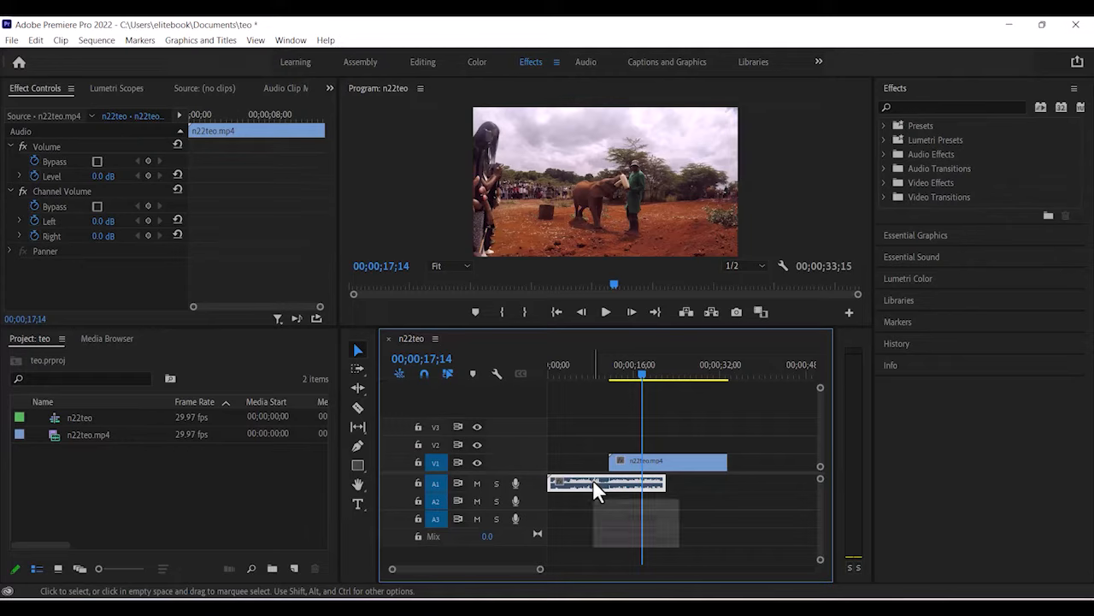
Delete the A1 audio, move the video back to 00;00;00;00, and preview from the start.
key(Delete)
drag(658, 468, 605, 466)
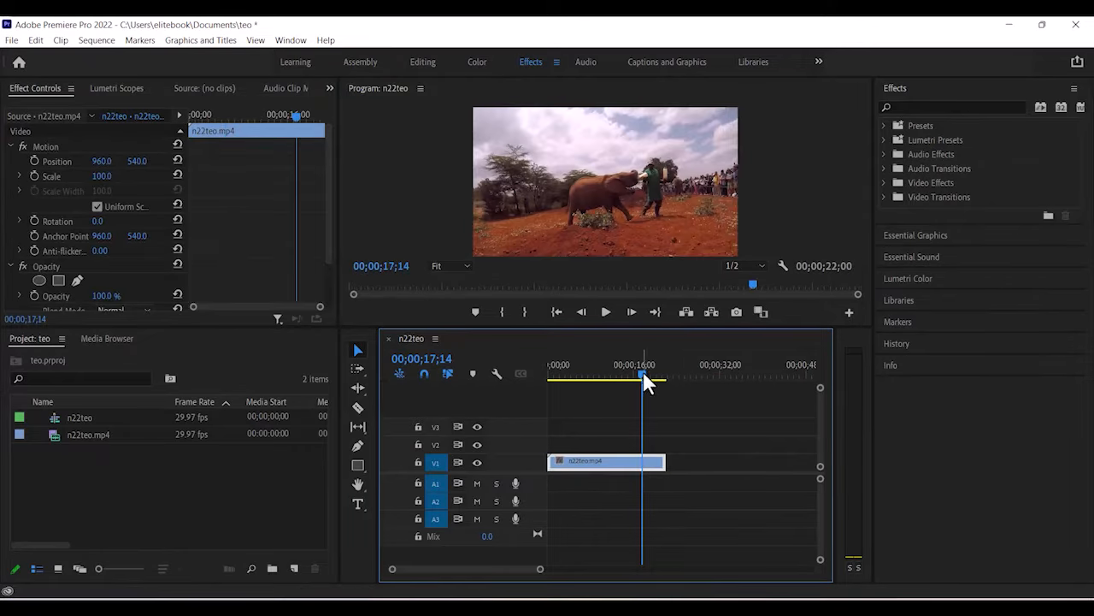
drag(647, 382, 532, 379)
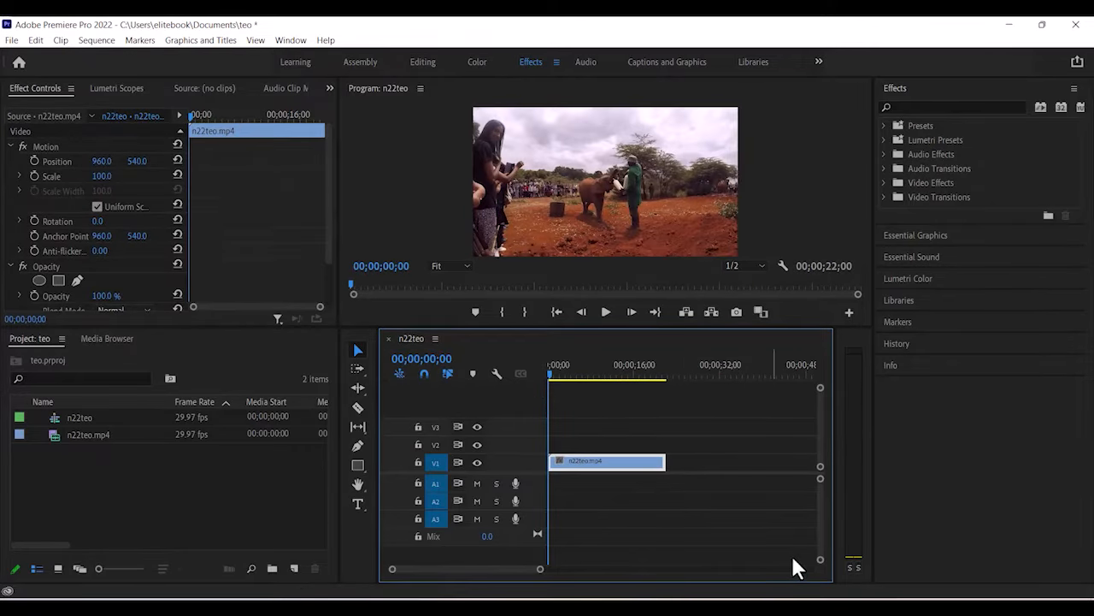
drag(540, 570, 518, 570)
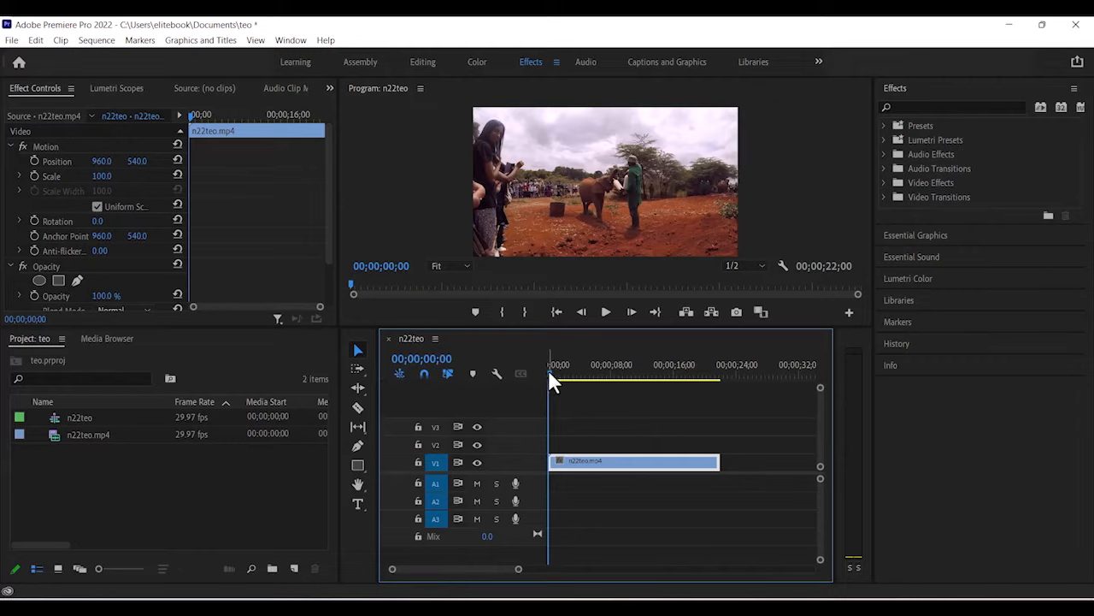
mouse_move(548, 368)
mouse_down()
mouse_move(557, 368)
mouse_move(539, 366)
mouse_up()
click(589, 413)
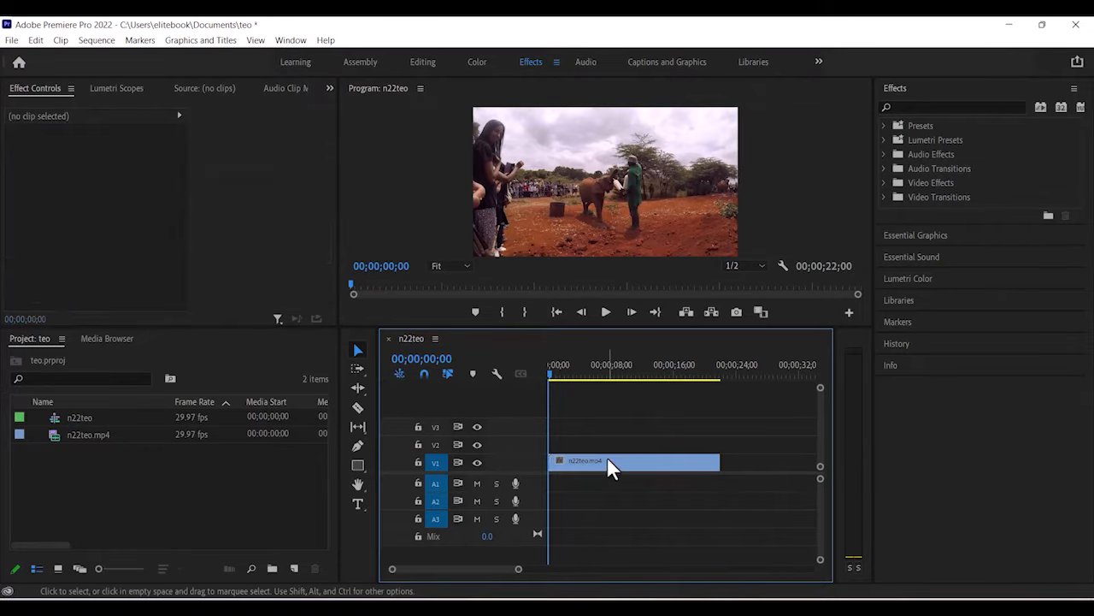
click(614, 466)
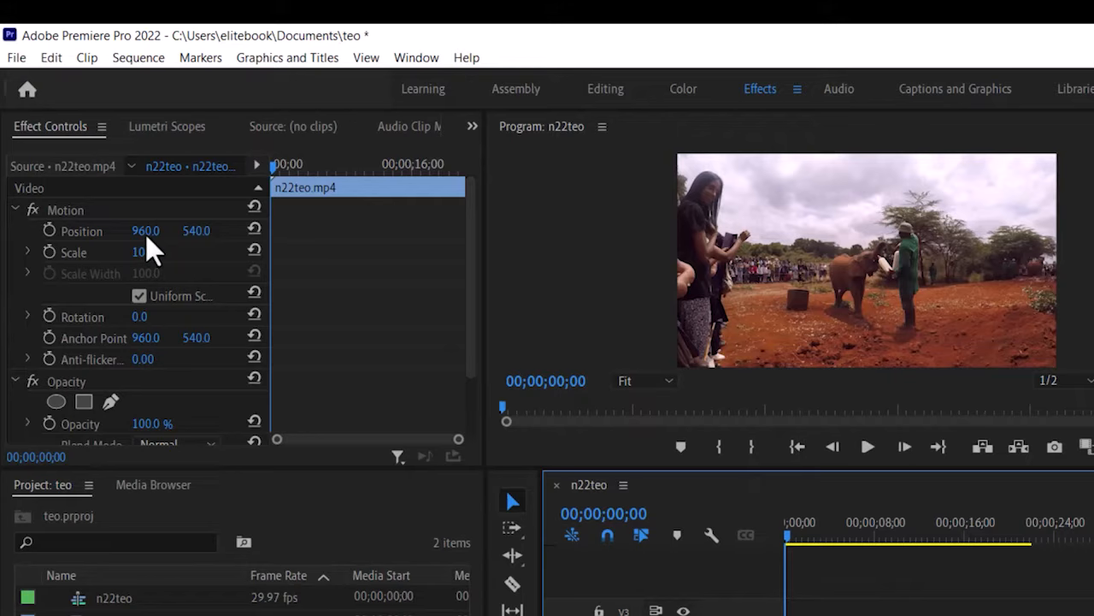
Set Motion Position X to 704 and Scale to 130 in Effect Controls.
drag(145, 234, 3, 235)
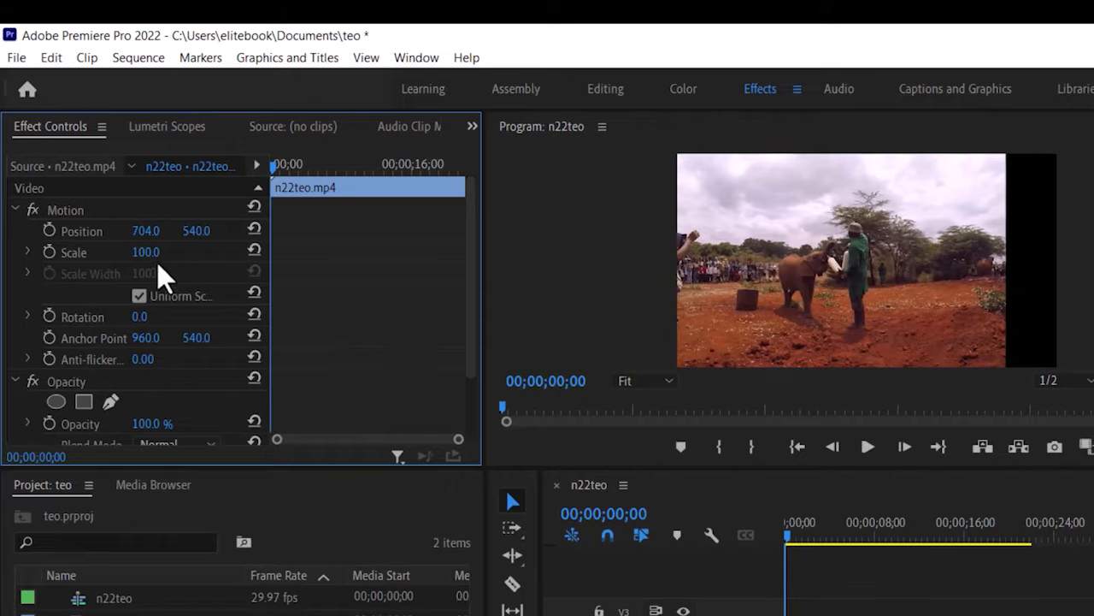
drag(145, 255, 168, 256)
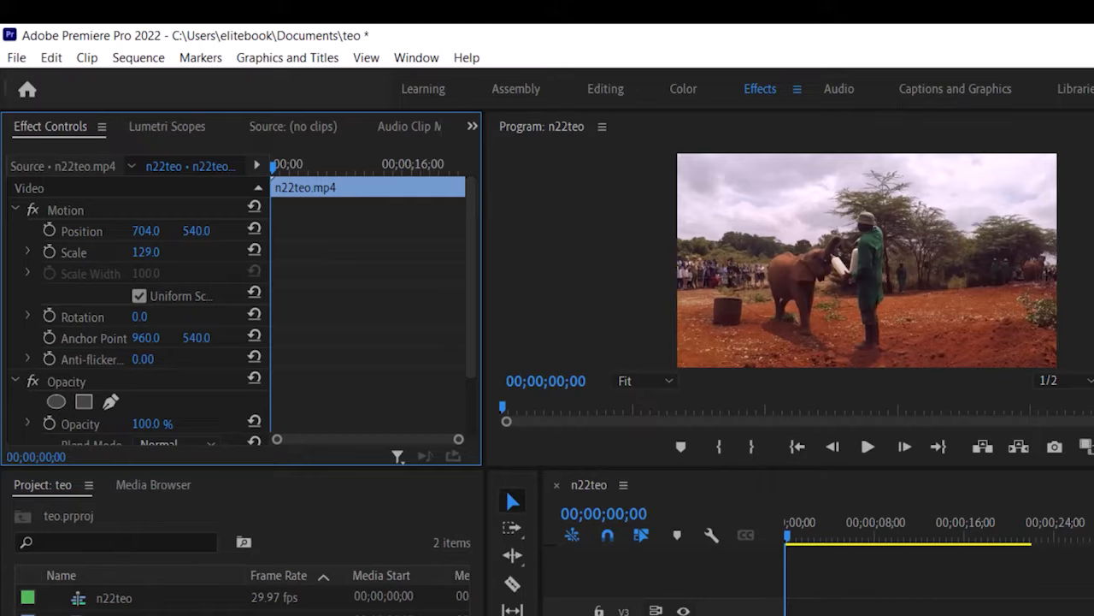
drag(146, 252, 147, 252)
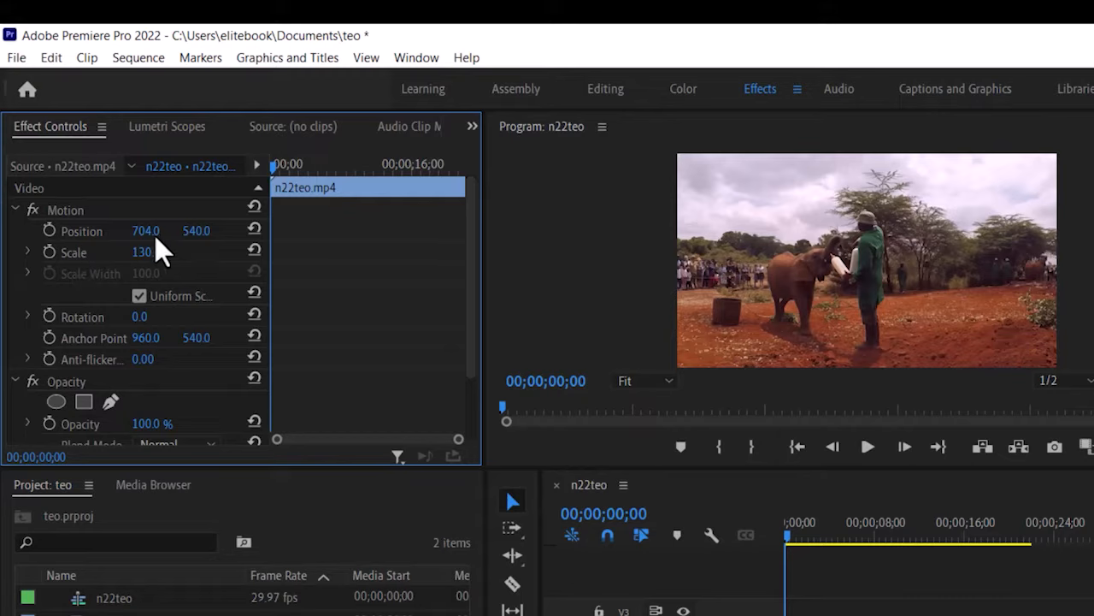
Review the reframed clip, set Position X to 825, and return the playhead to the start.
click(787, 535)
key(space)
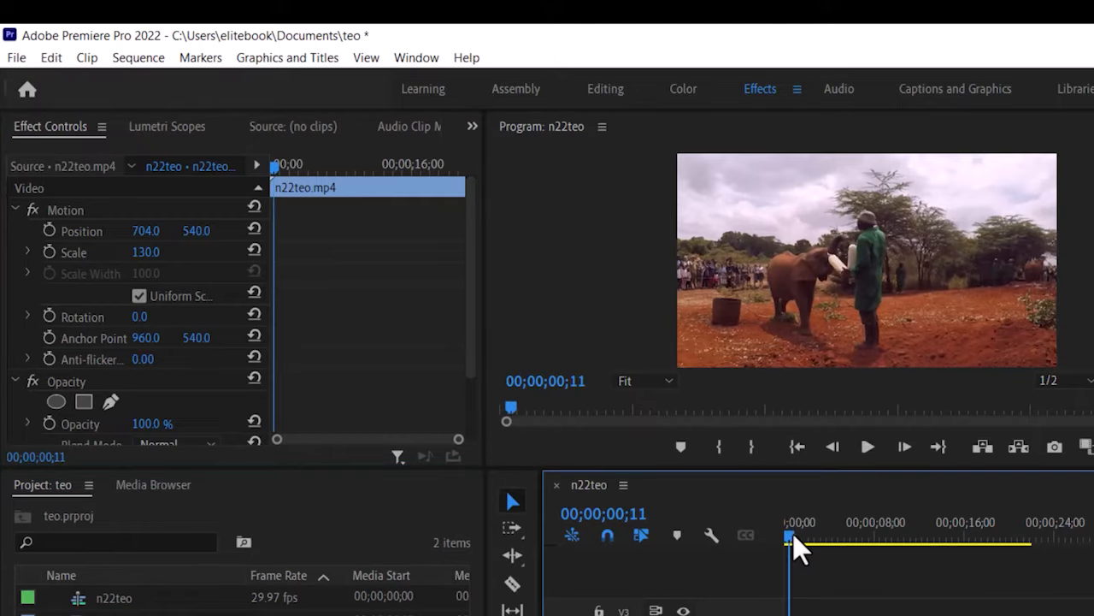
drag(801, 537, 932, 561)
click(924, 565)
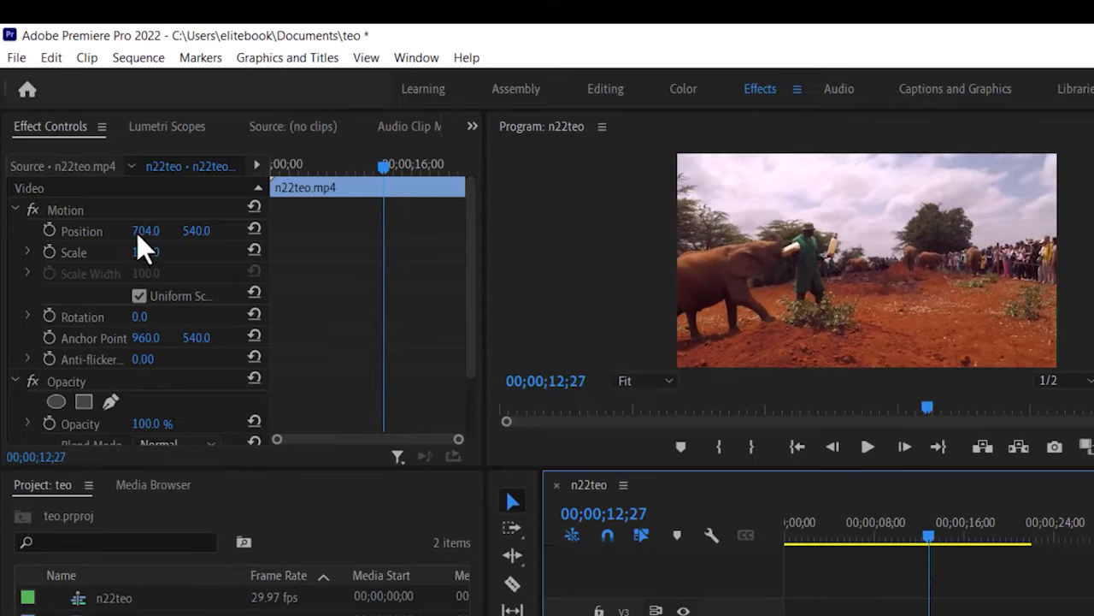
drag(142, 232, 245, 232)
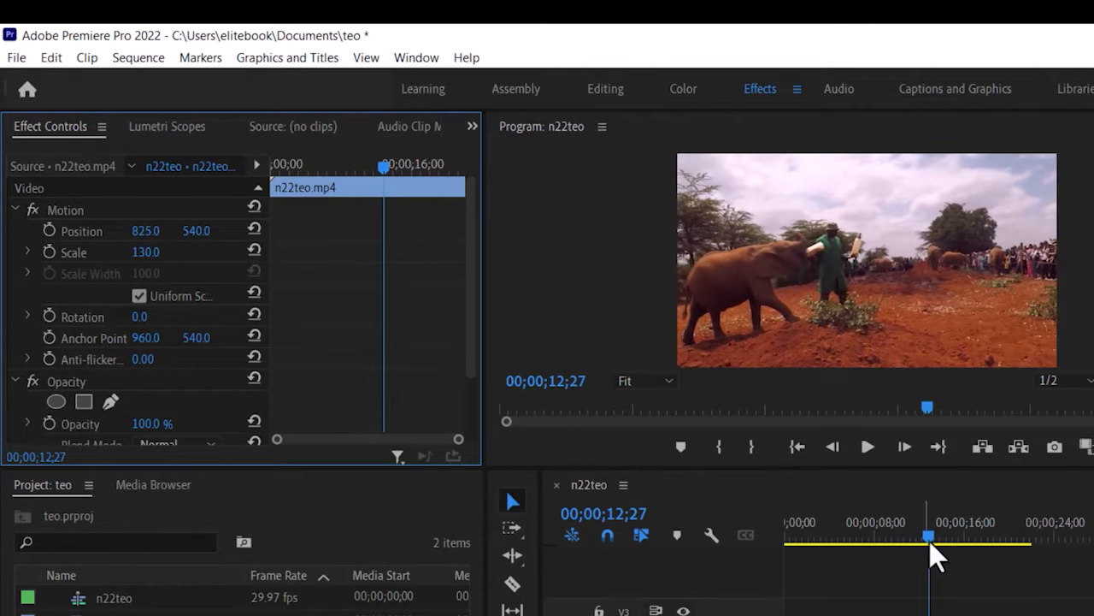
drag(929, 540, 748, 553)
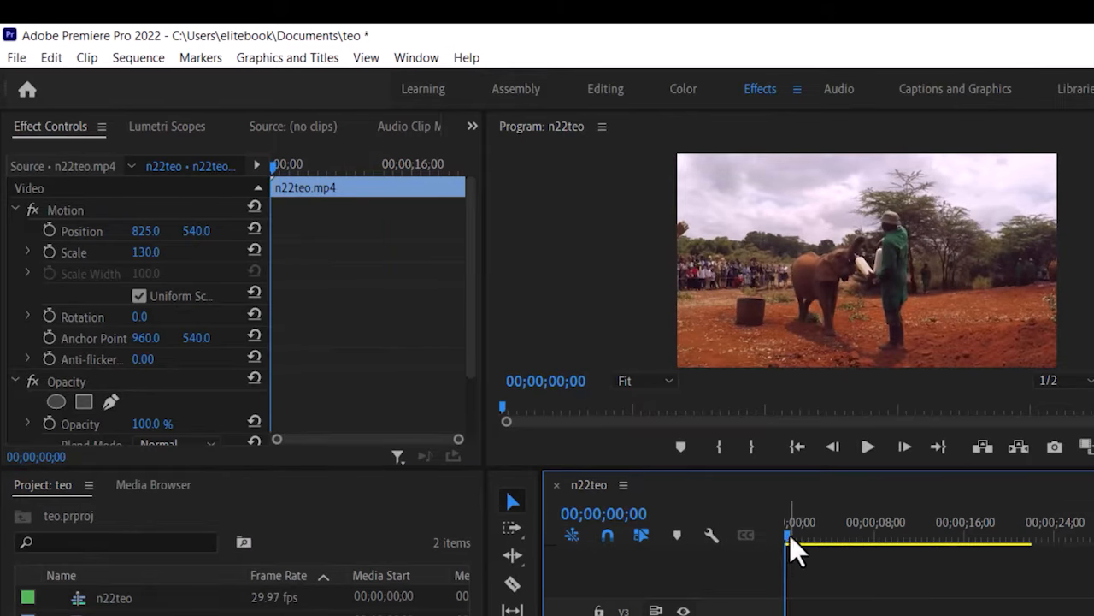
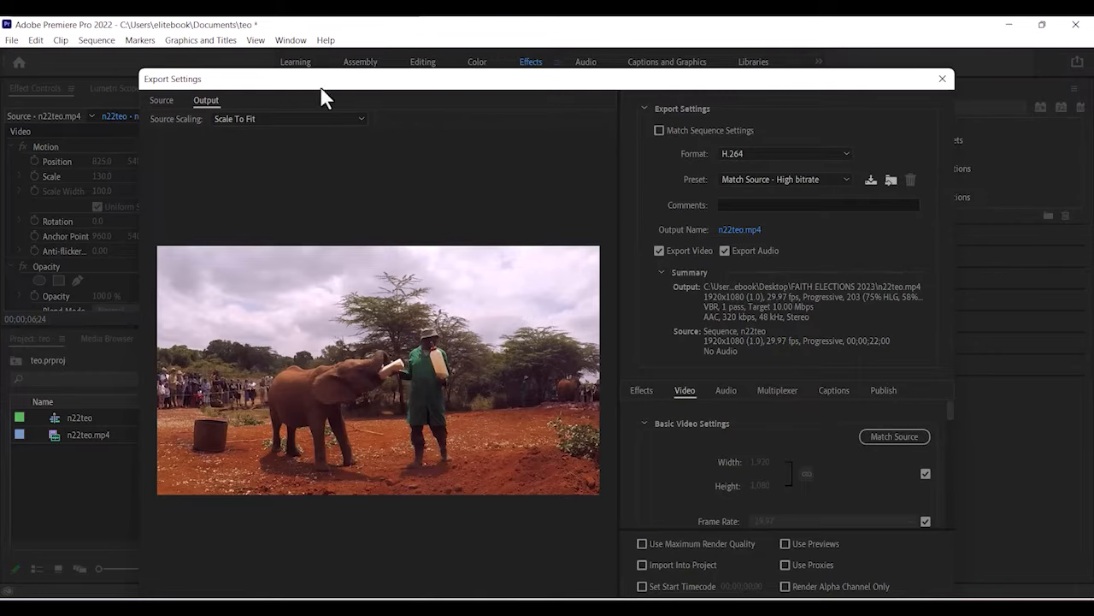
Keep H.264 as the export format and open the Save As dialog for the n22teo.mp4 output.
drag(330, 86, 324, 37)
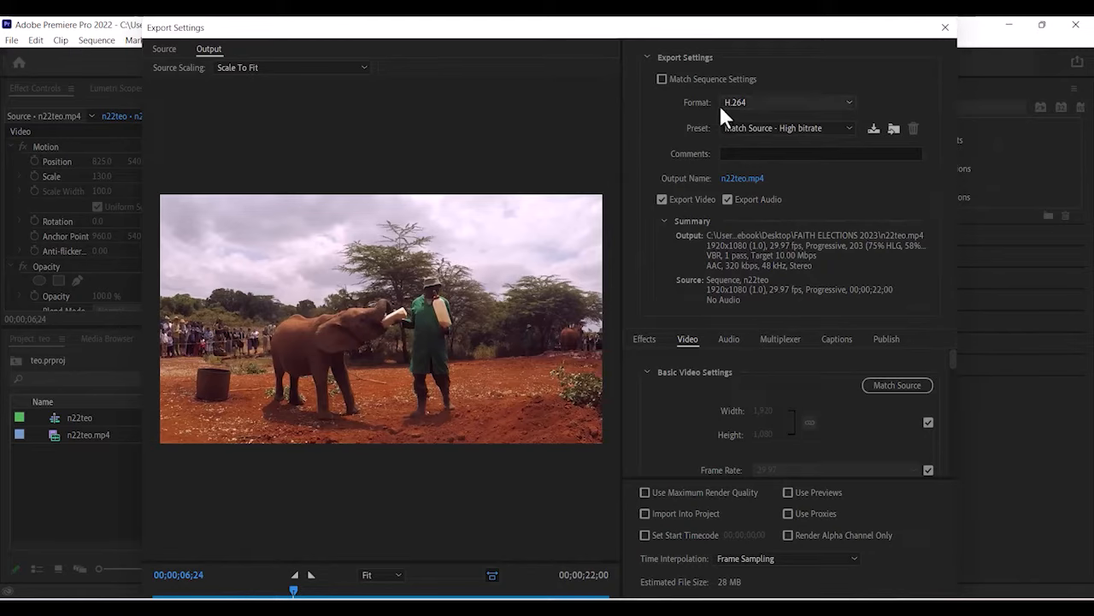
click(797, 101)
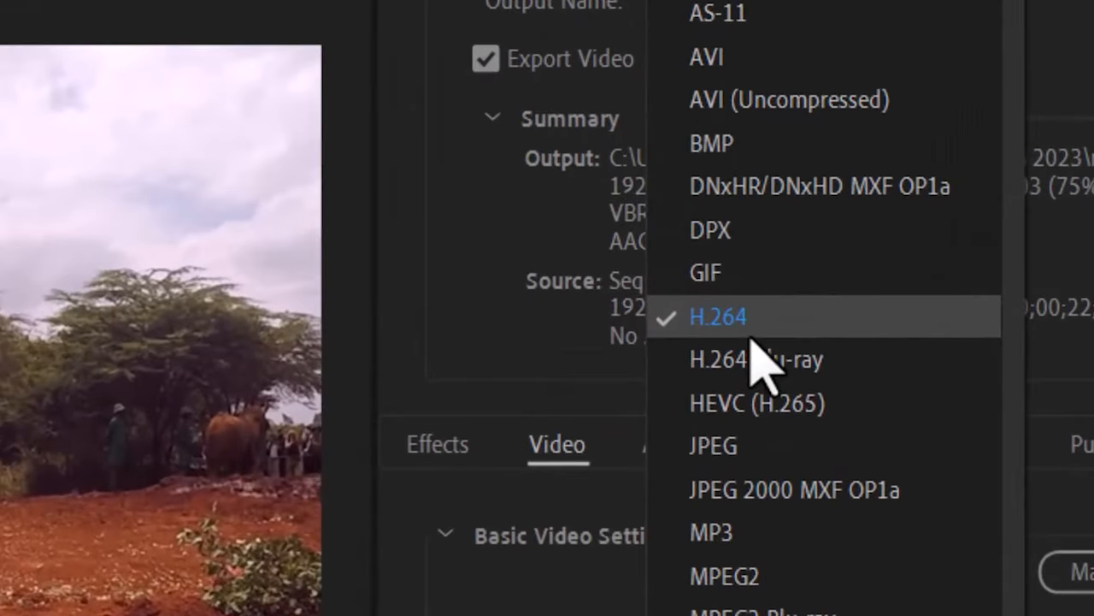
click(751, 339)
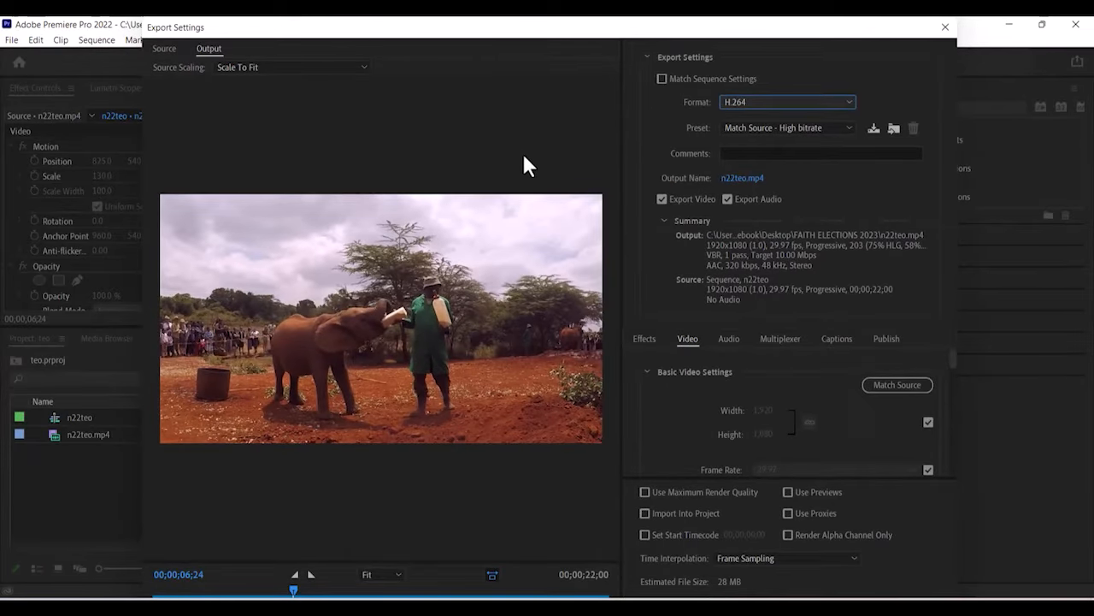
click(742, 178)
click(1077, 29)
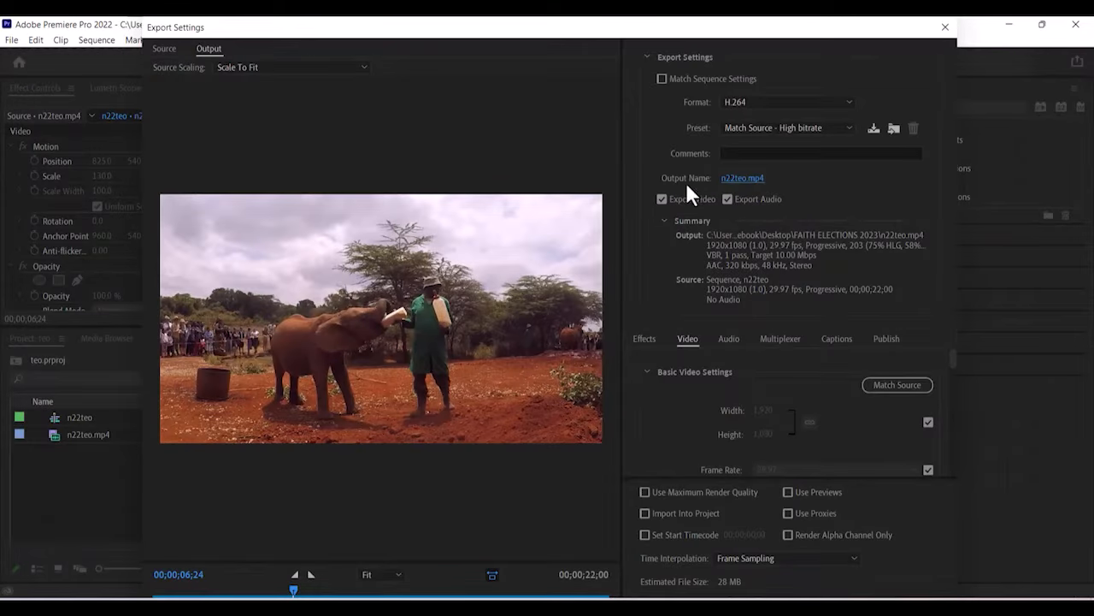
click(749, 177)
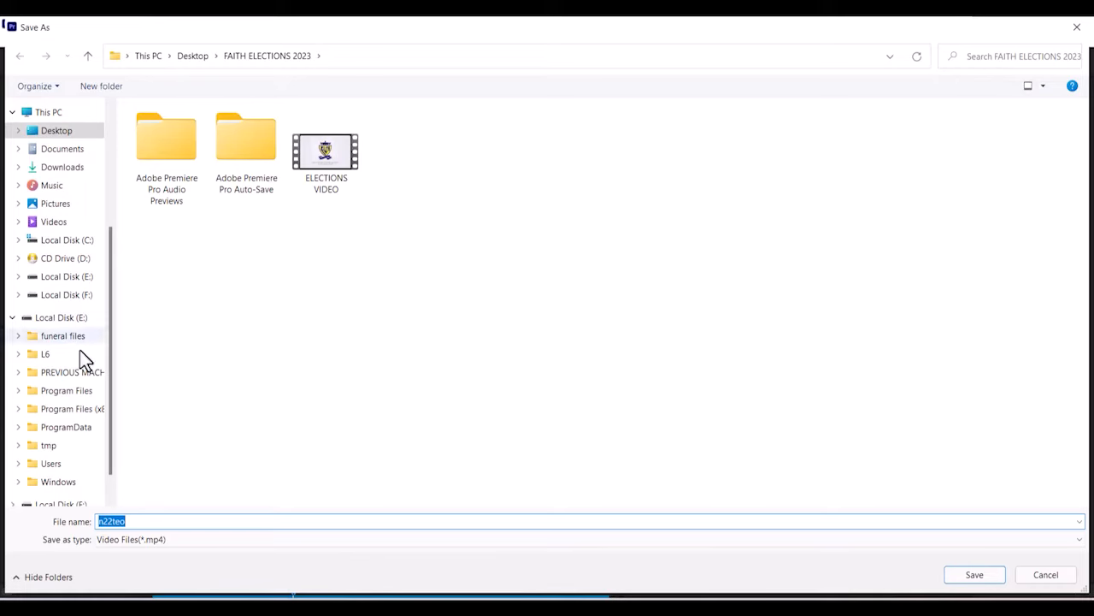
Choose the 11_9626_02 Quick access folder and save the output as teo2_011111_0001111.
scroll(67, 235, up, 2)
scroll(67, 236, up, 2)
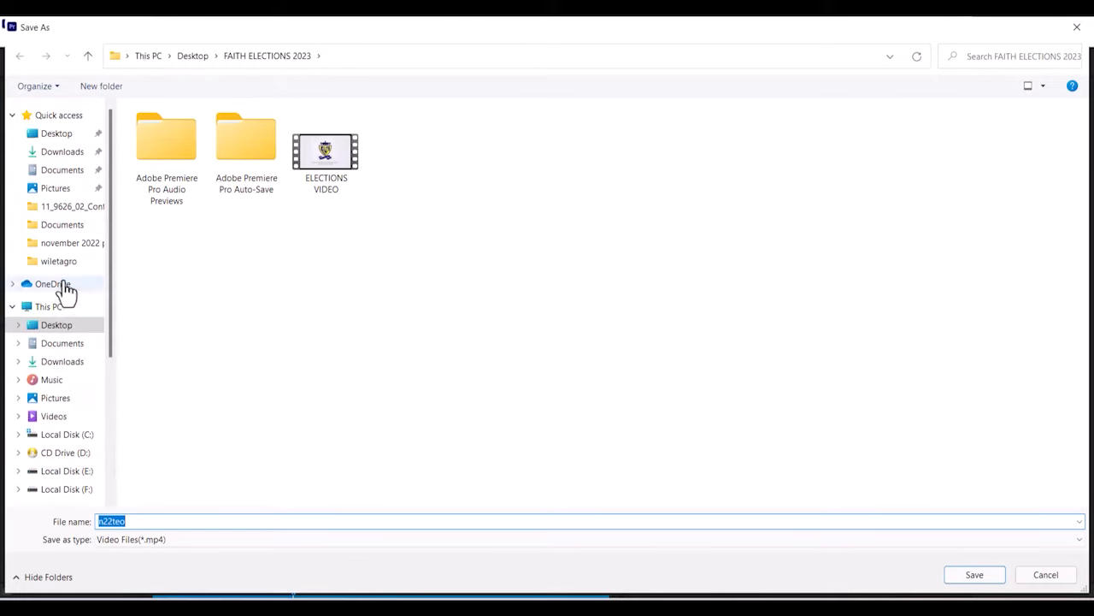
click(79, 211)
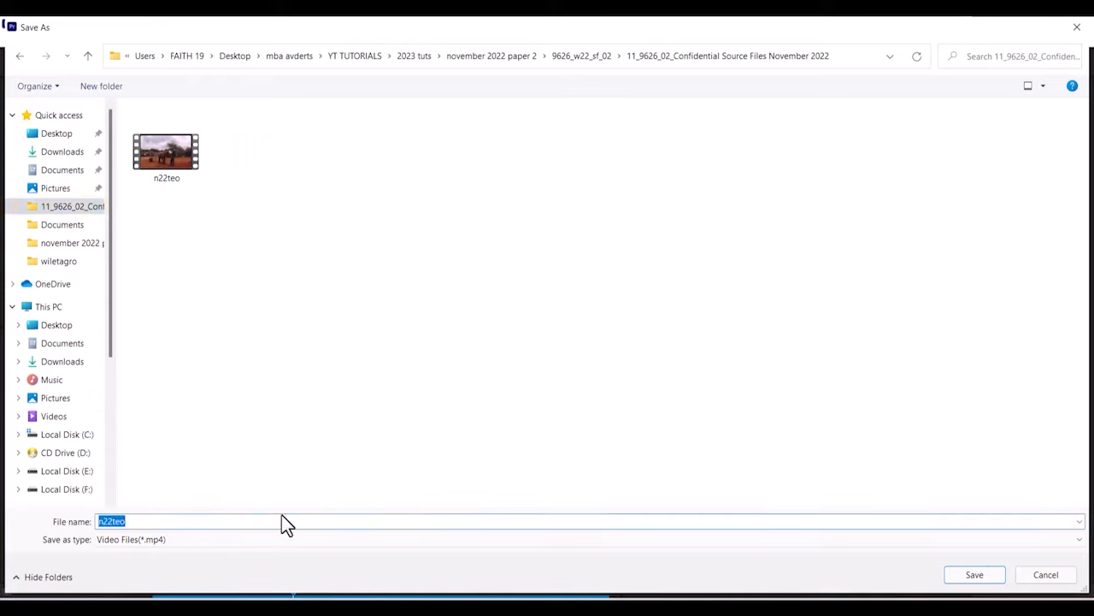
key(BackSpace)
text(teo2)
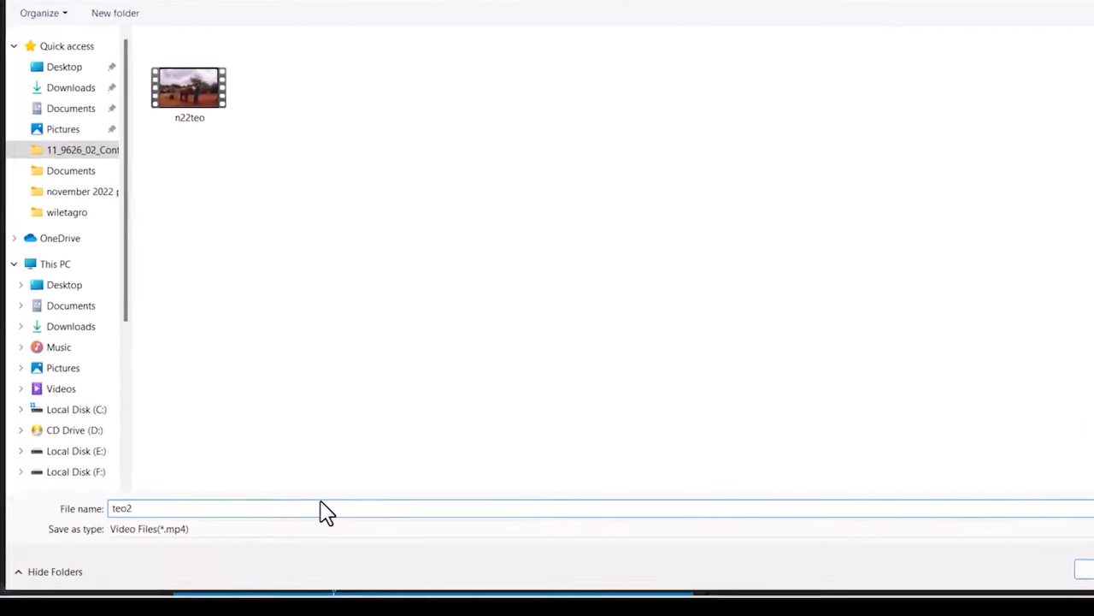
text(_)
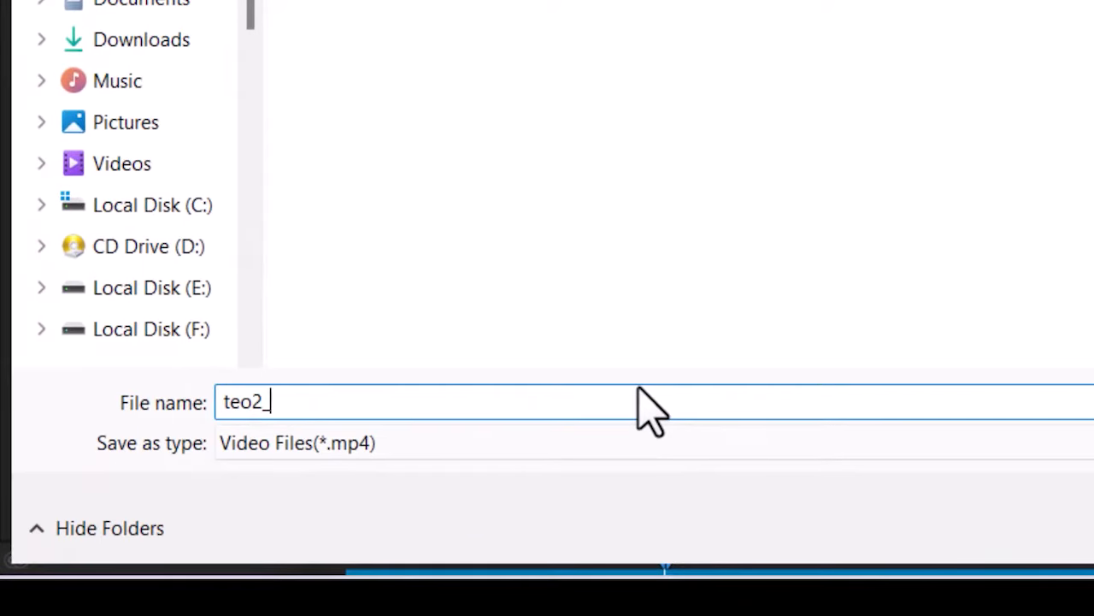
text(011111_0001111)
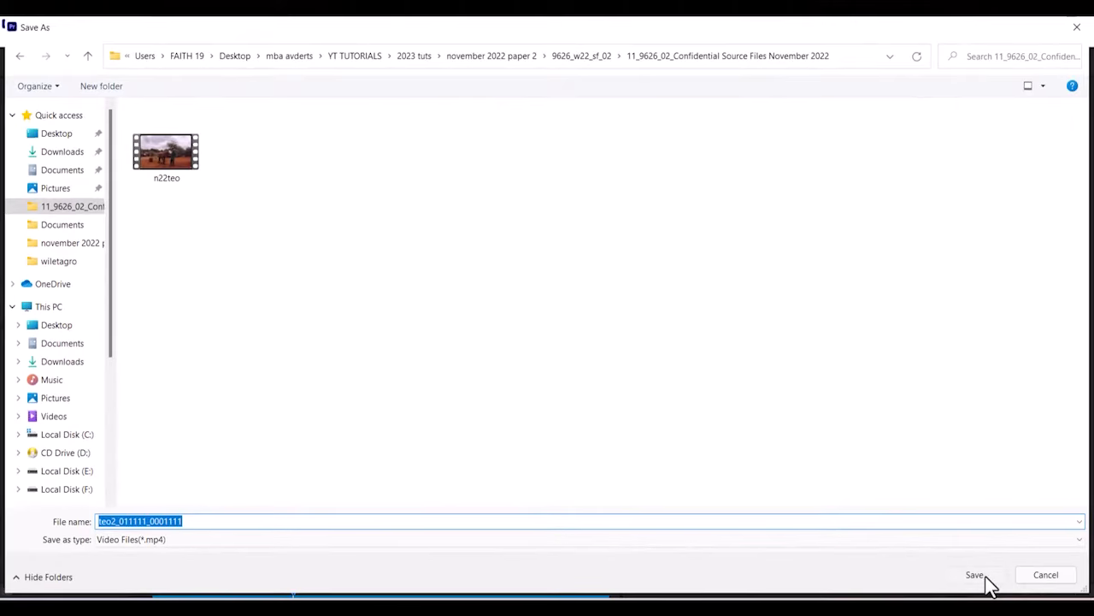
click(985, 577)
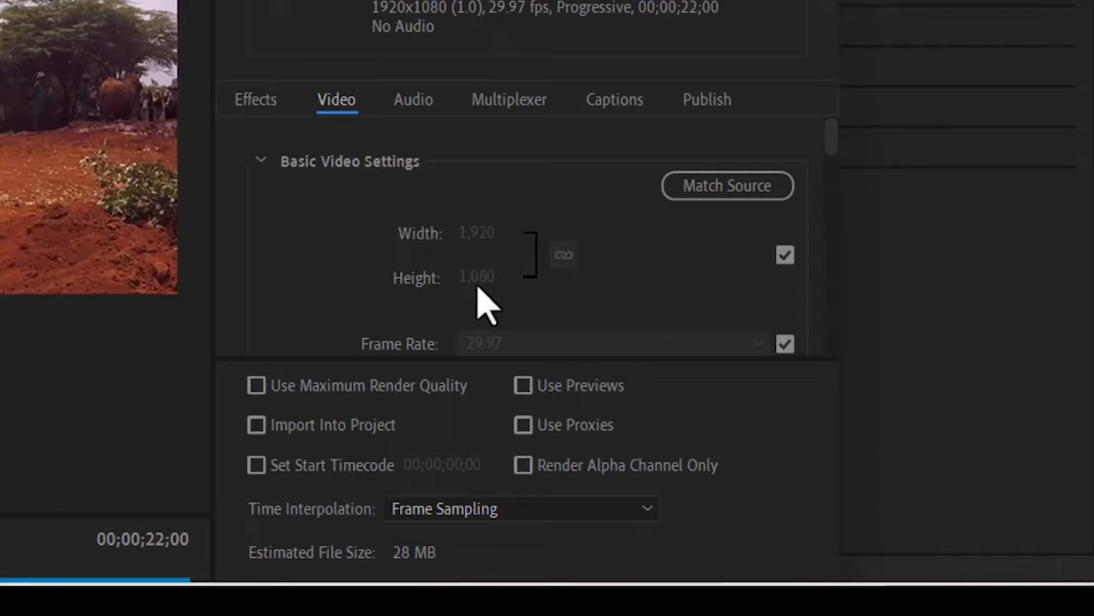
Stop matching source frame size and set the export width to 1280, keeping the aspect ratio linked at 1280×720.
click(785, 256)
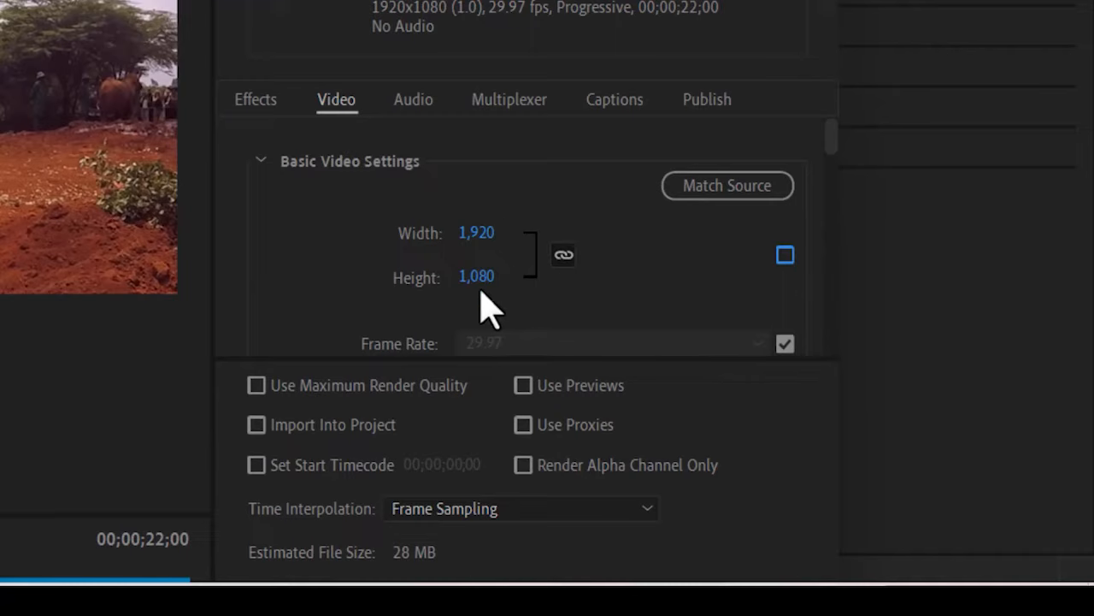
click(479, 233)
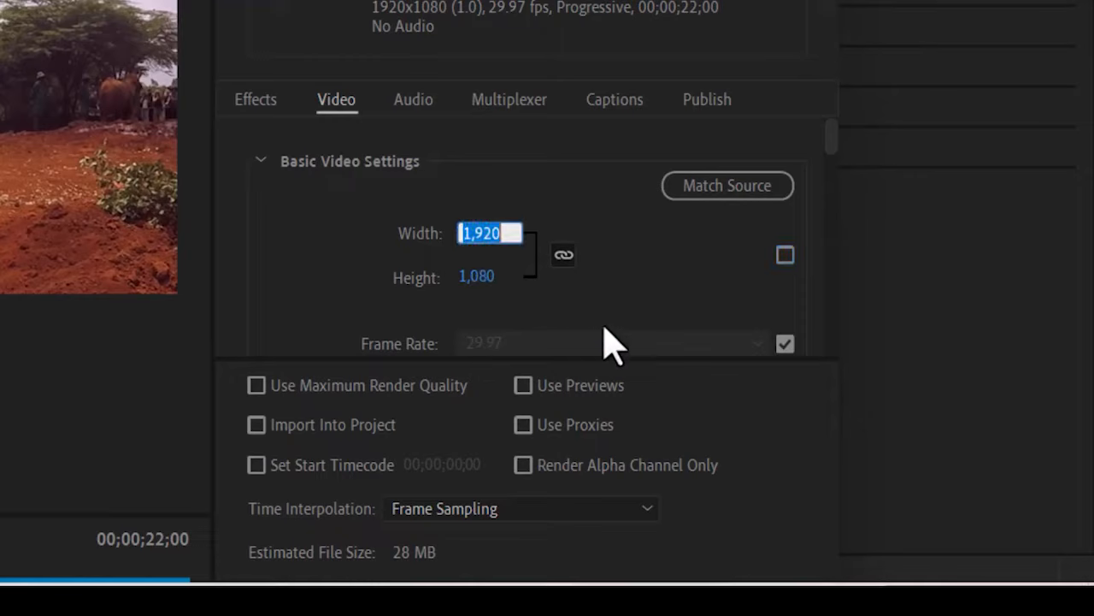
text(1280)
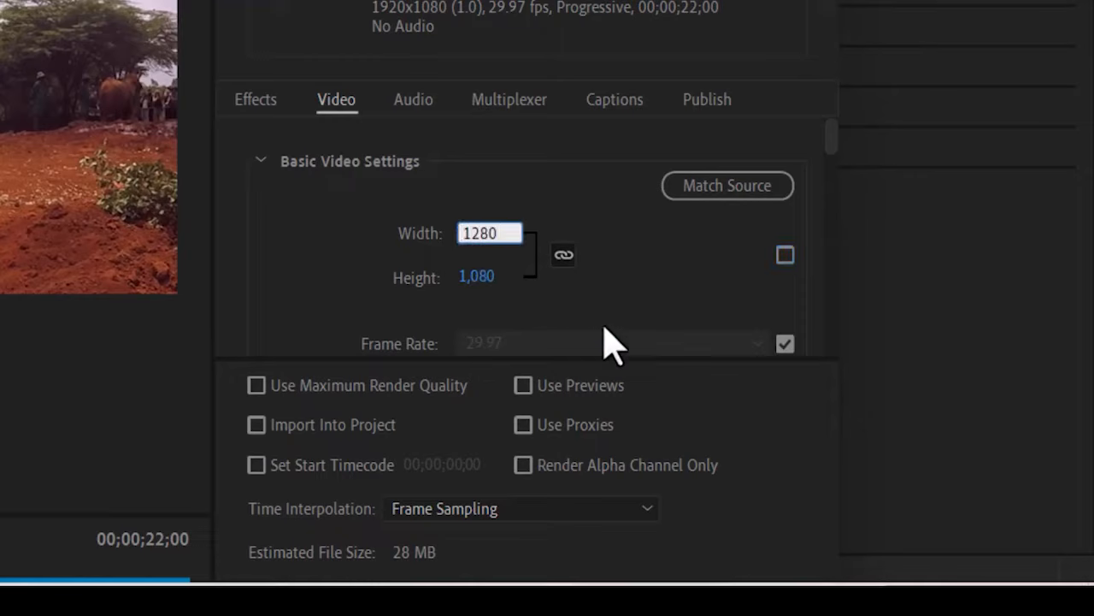
key(Tab)
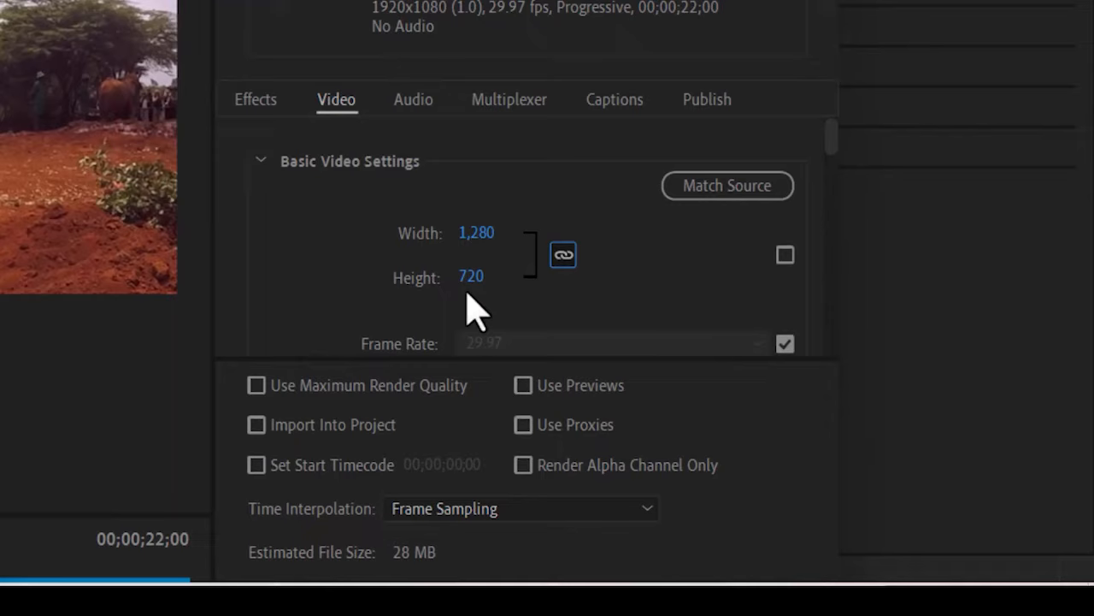
click(565, 269)
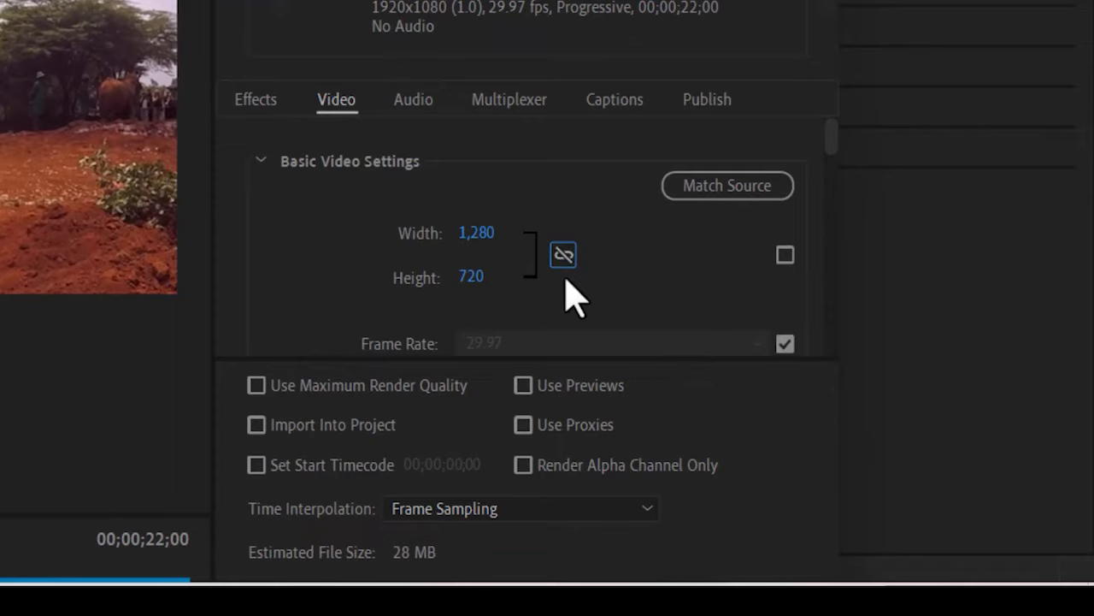
click(567, 266)
scroll(420, 264, down, 2)
scroll(419, 261, up, 2)
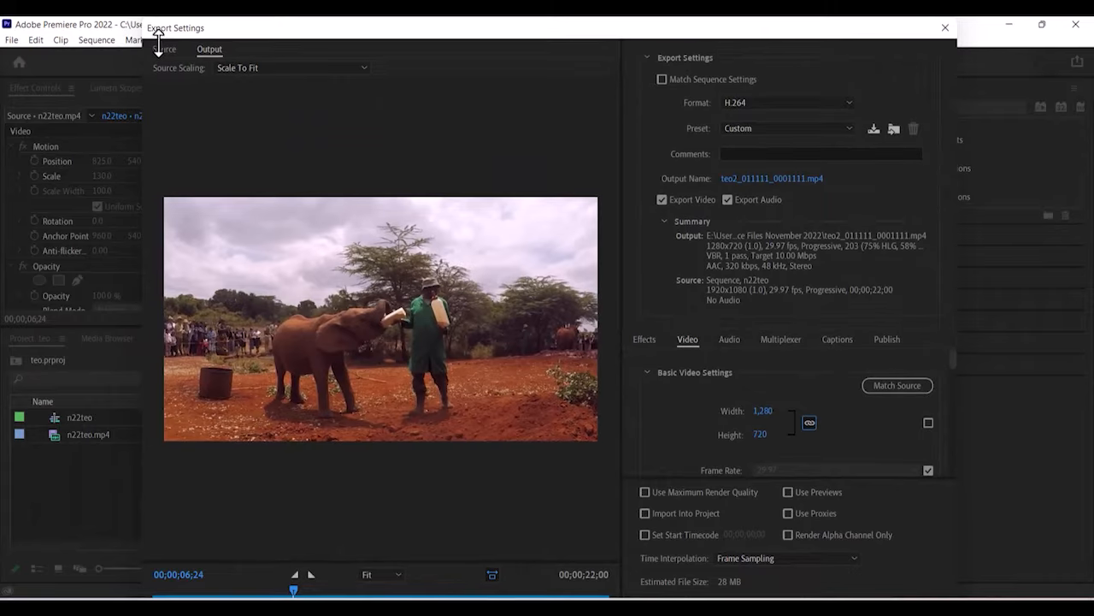
Resize and reposition the Export Settings window, then export the 1280×720 MP4.
drag(158, 40, 454, 19)
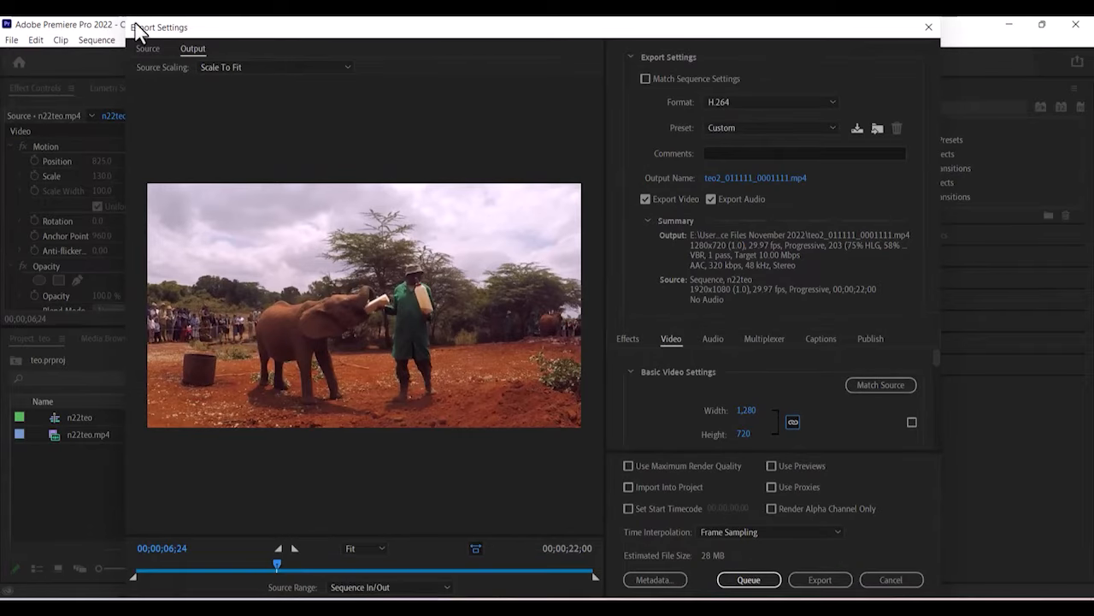
drag(125, 19, 203, 61)
drag(377, 59, 368, 26)
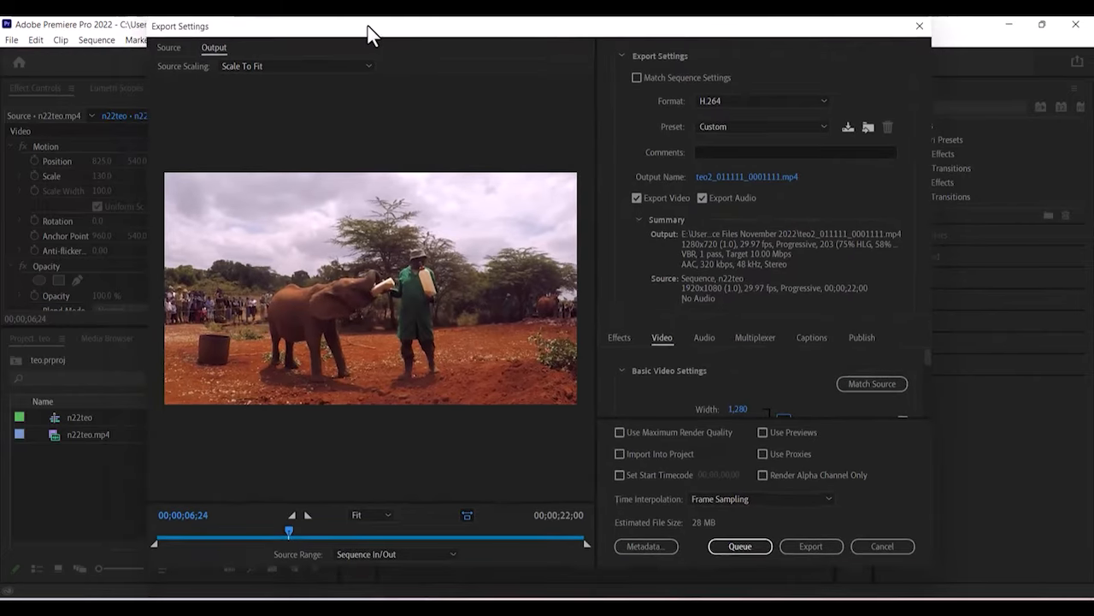
click(814, 548)
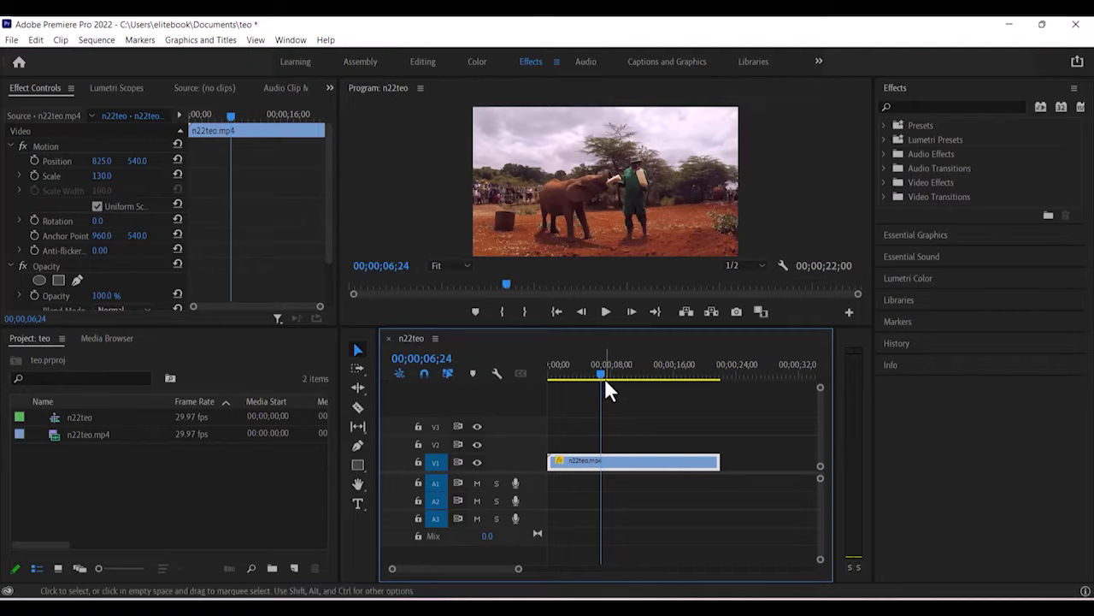
Return the playhead to 00;00;00;00 and zoom the timeline in so the clip stretches wider.
drag(601, 373, 525, 379)
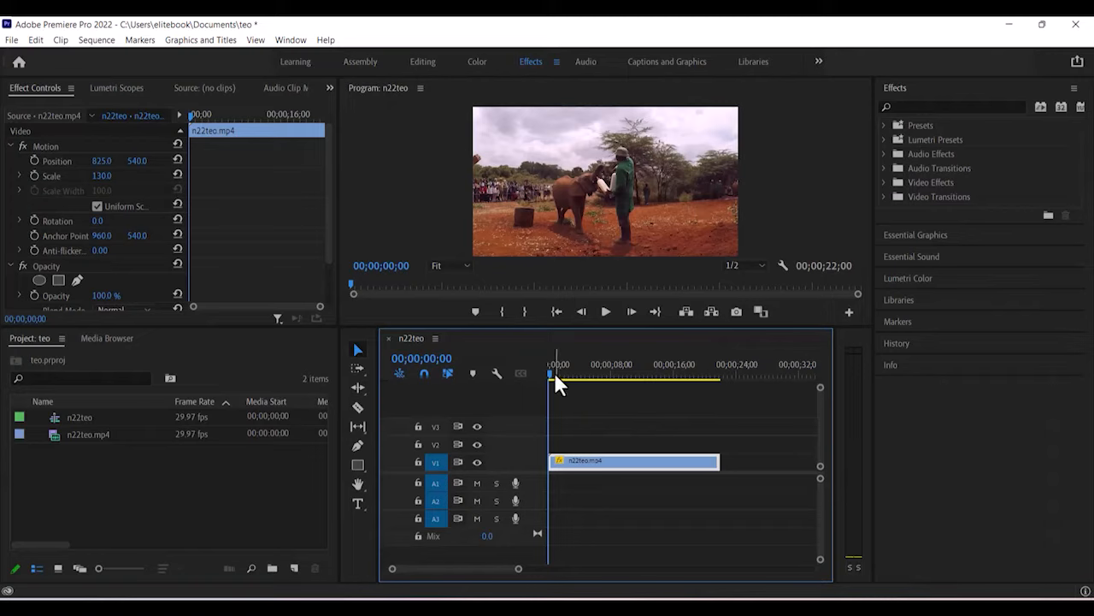
drag(518, 569, 503, 569)
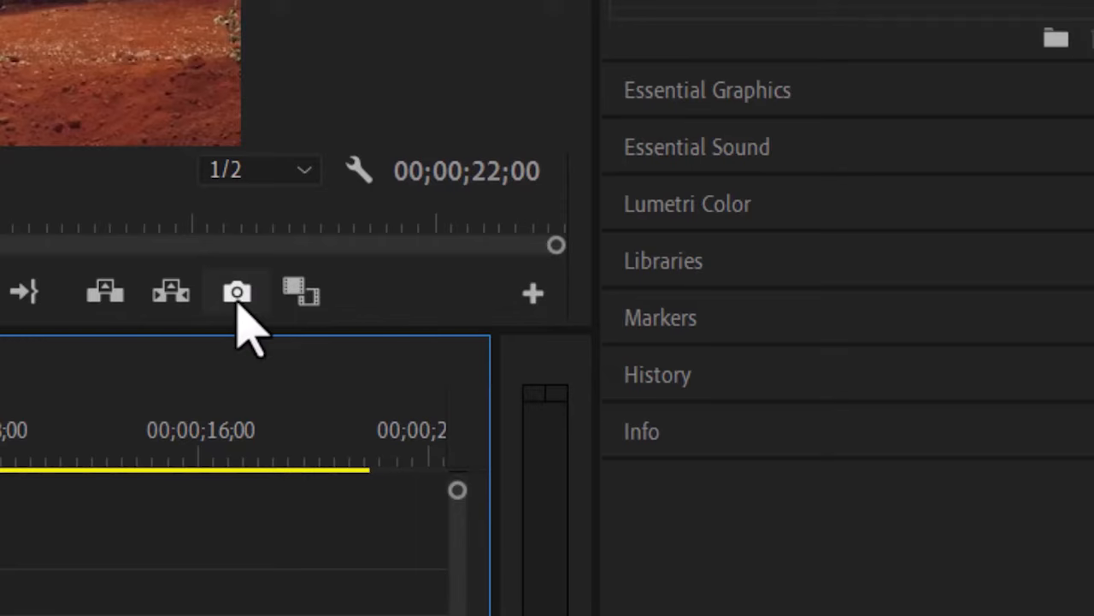
Export the opening frame as a JPEG still named teo1 and import it into the project.
click(237, 304)
click(237, 295)
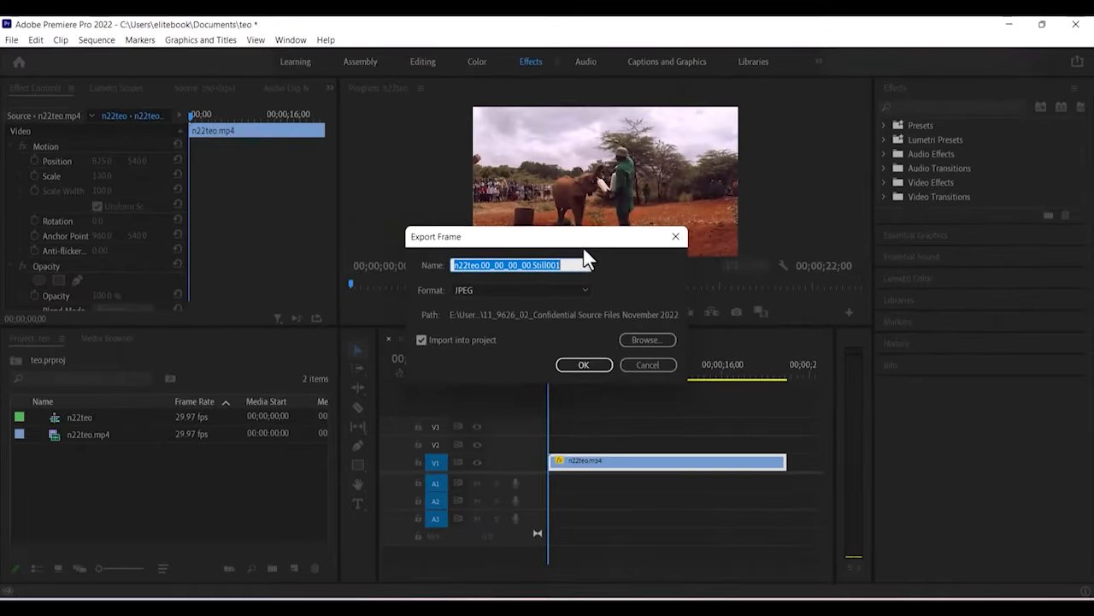
drag(584, 248, 571, 159)
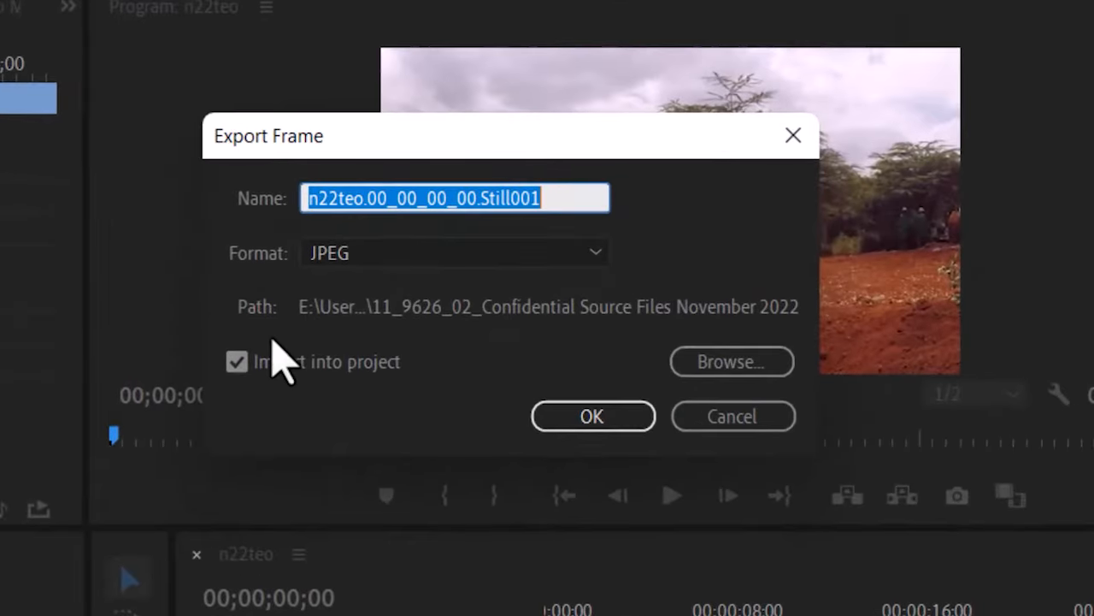
text(te)
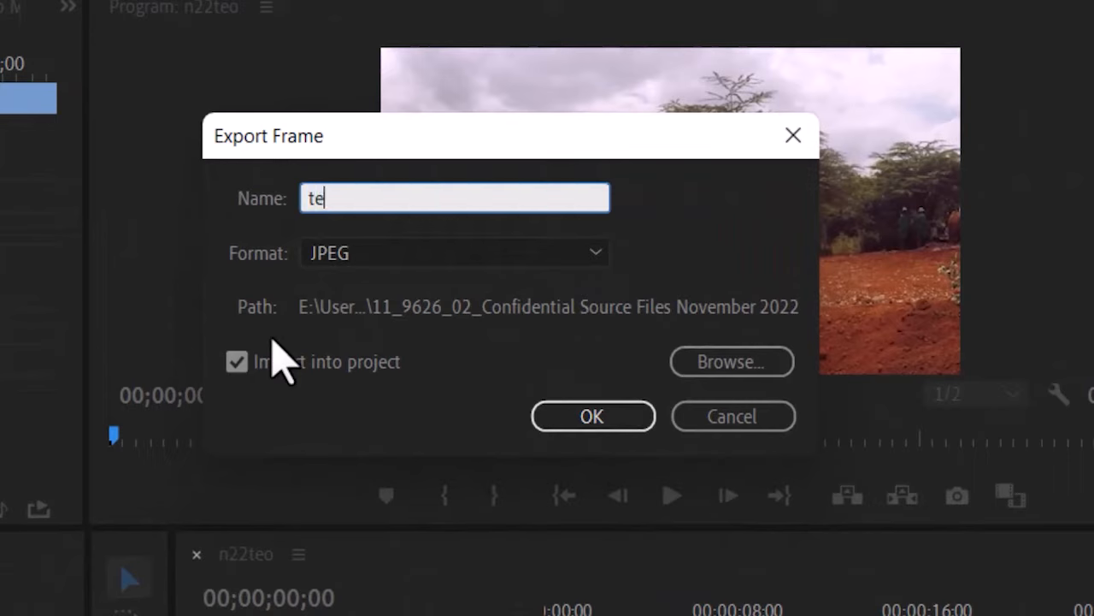
text(o1)
click(368, 256)
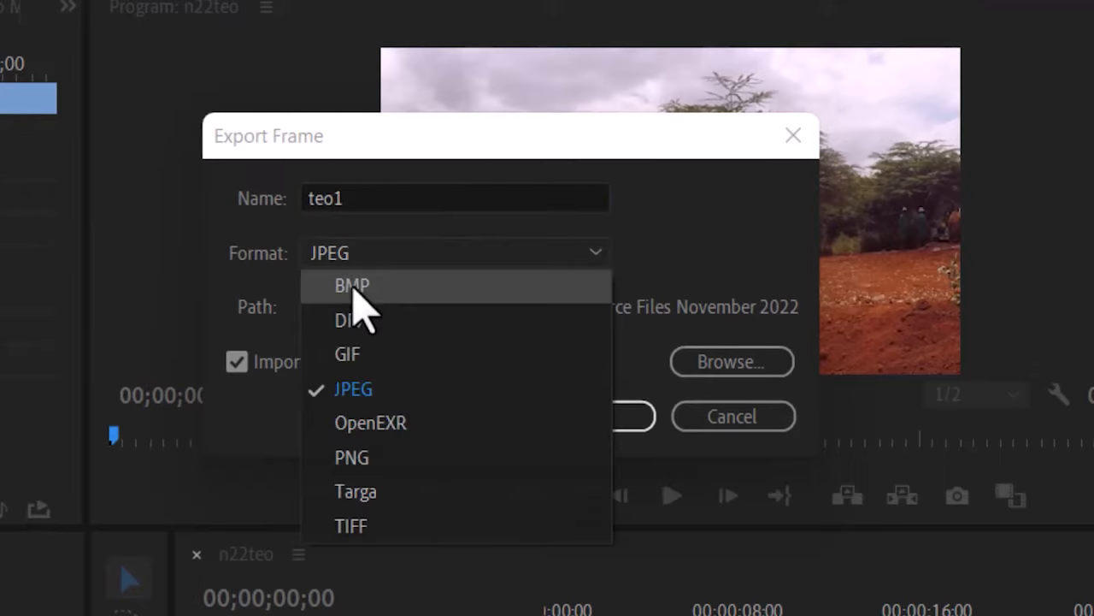
click(357, 259)
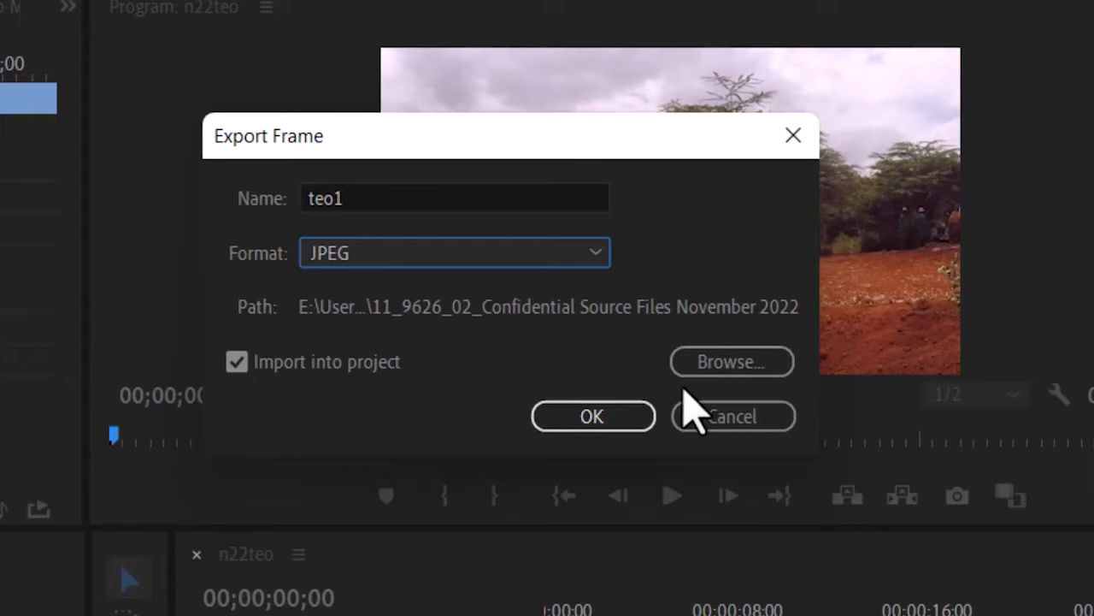
click(728, 371)
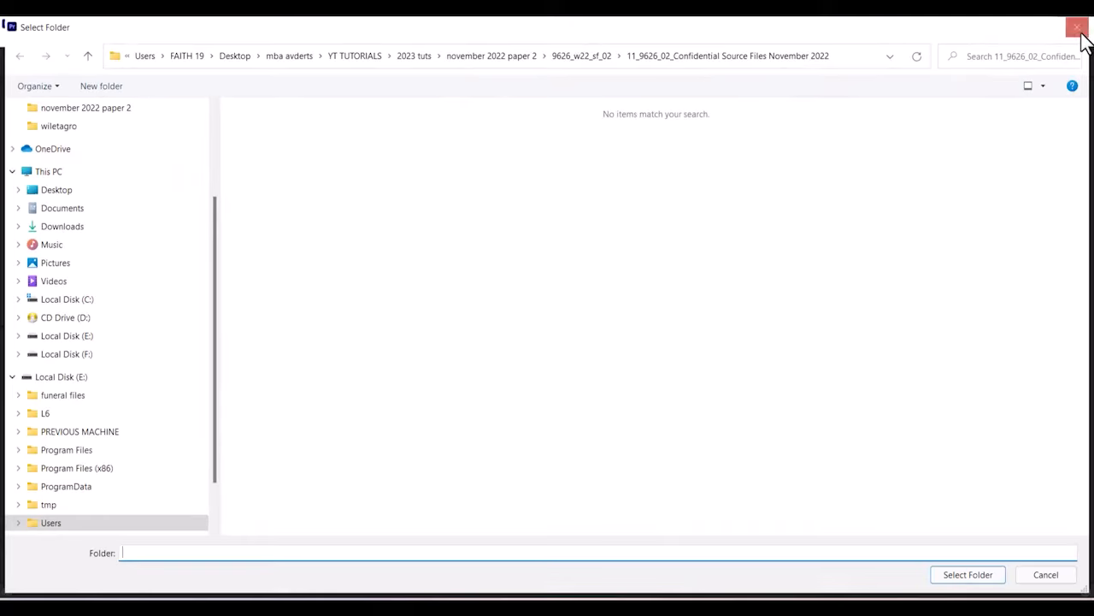
click(1079, 30)
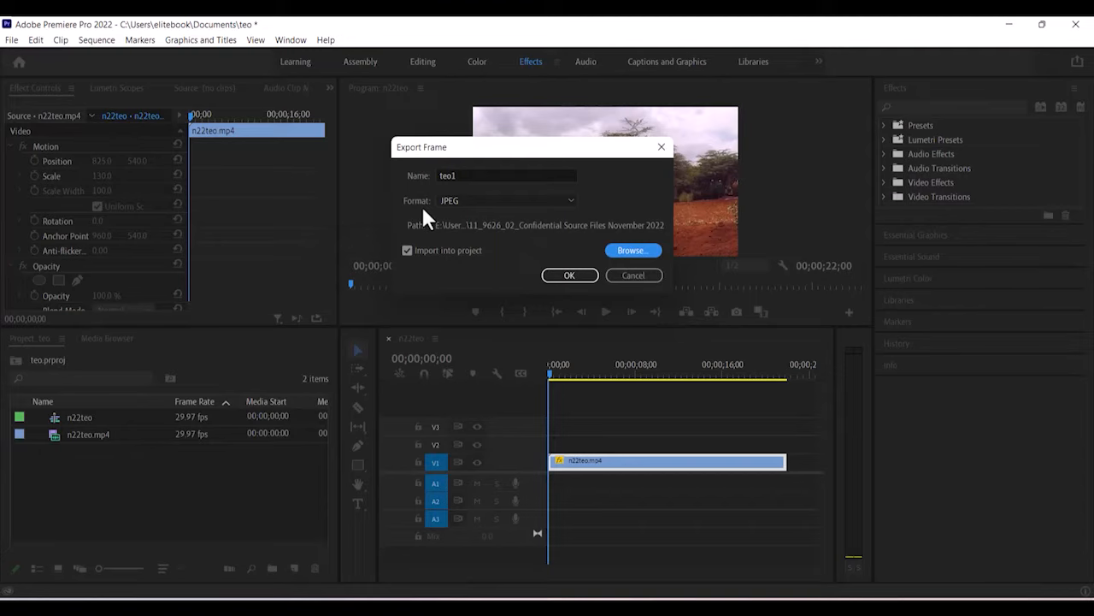
click(560, 280)
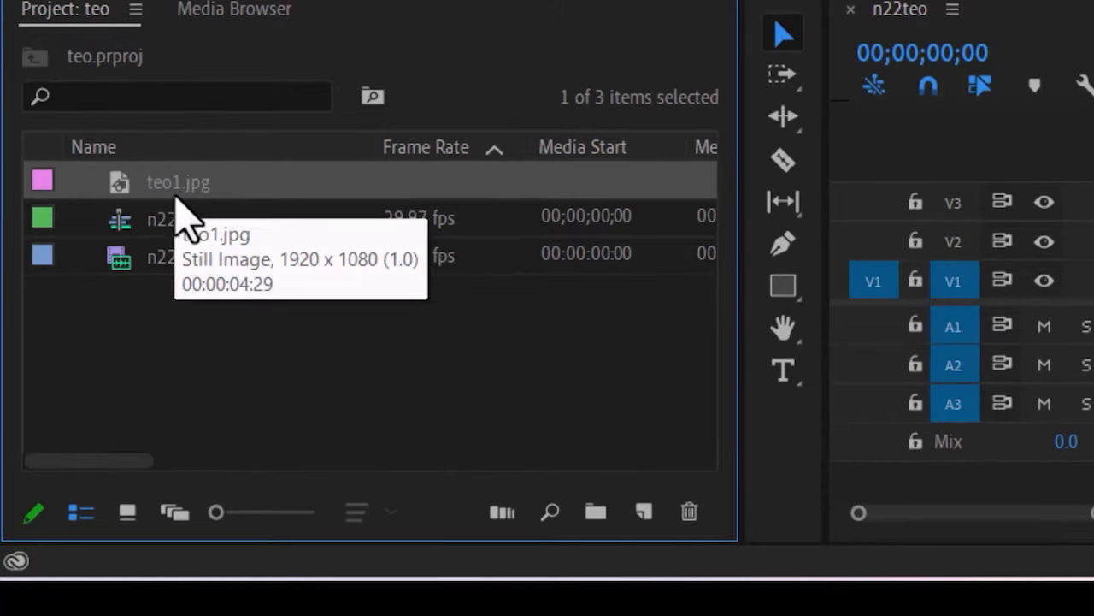
Zoom the timeline and scrub the playhead to the n22teo clip's last frame at 00;00;22;00.
click(209, 360)
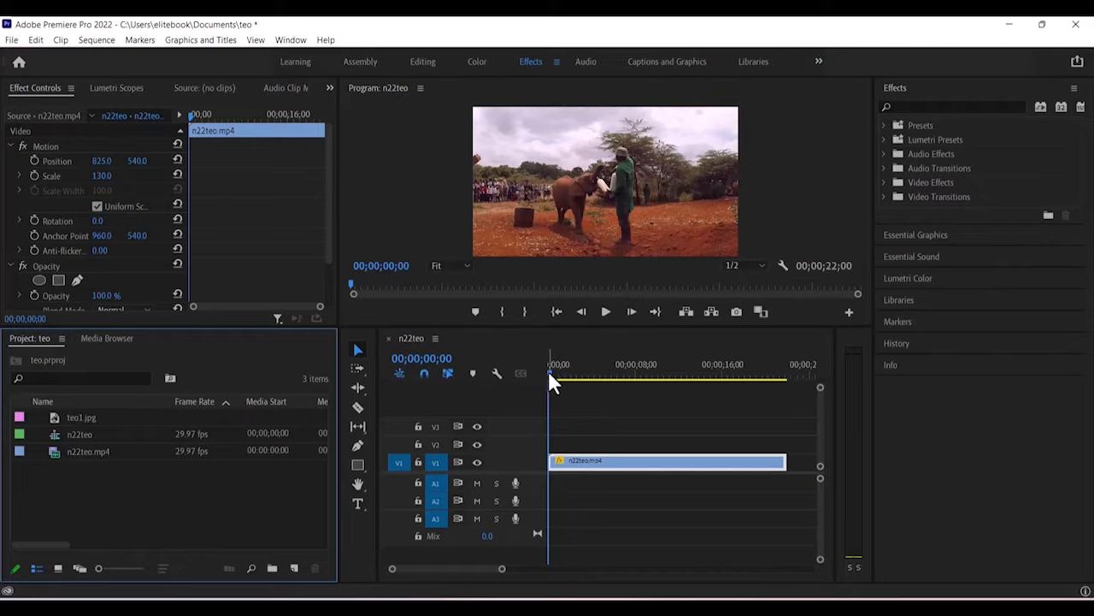
drag(548, 370, 784, 390)
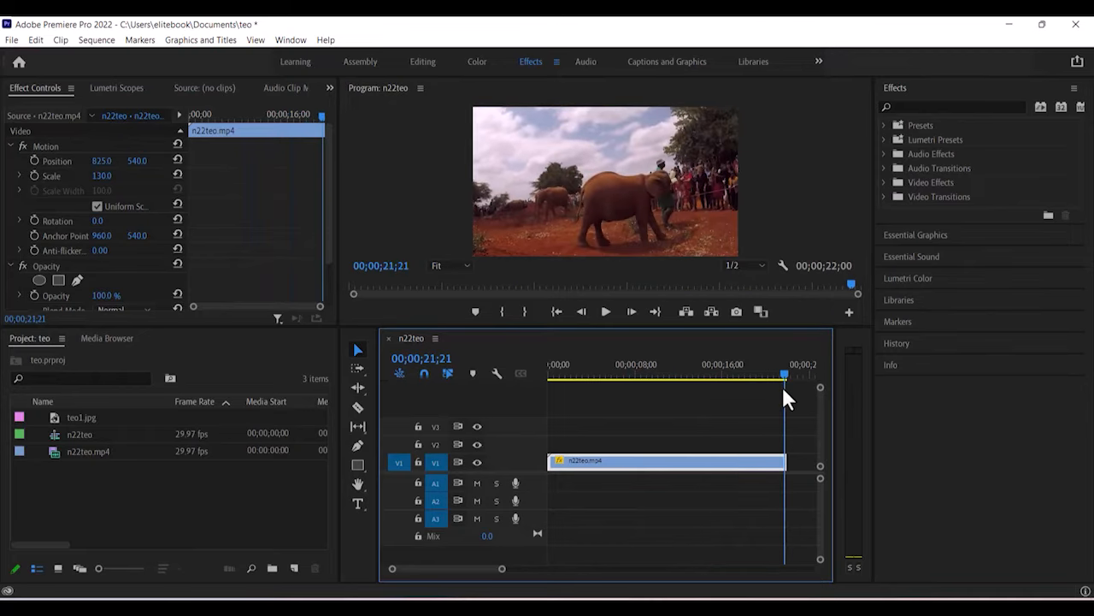
drag(502, 569, 445, 569)
drag(681, 376, 714, 384)
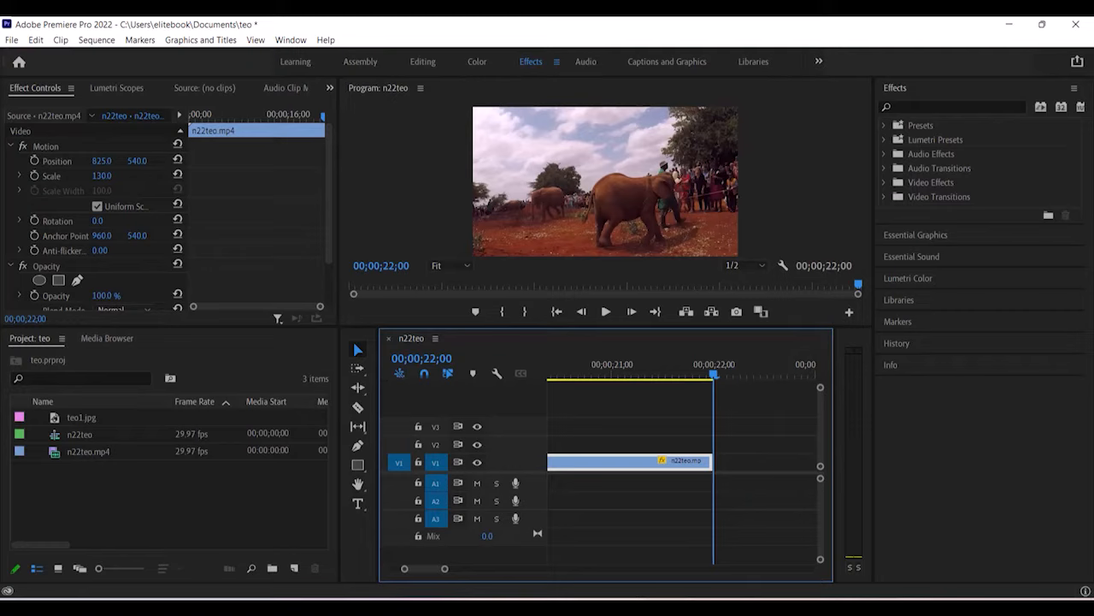
click(736, 311)
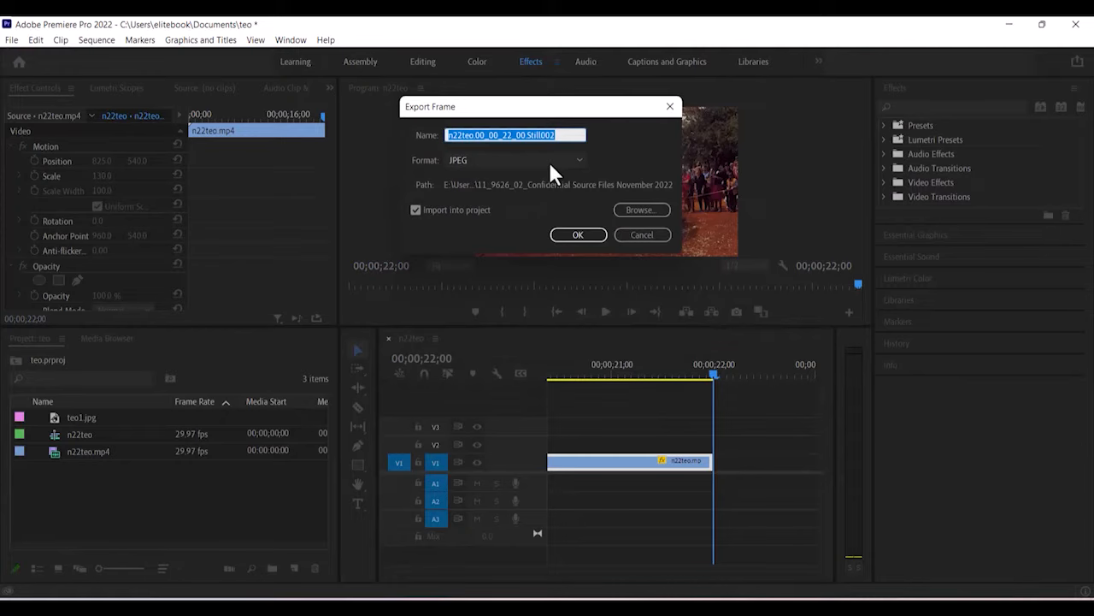
Name the final-frame still teo3 and export it as a JPEG into the project.
text(teo)
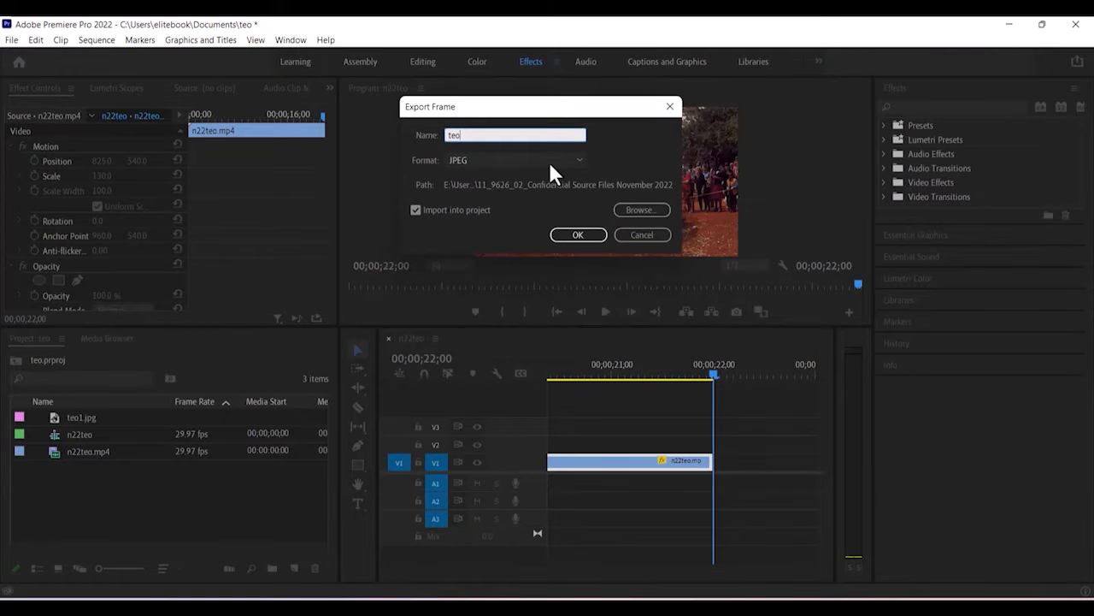
text(3)
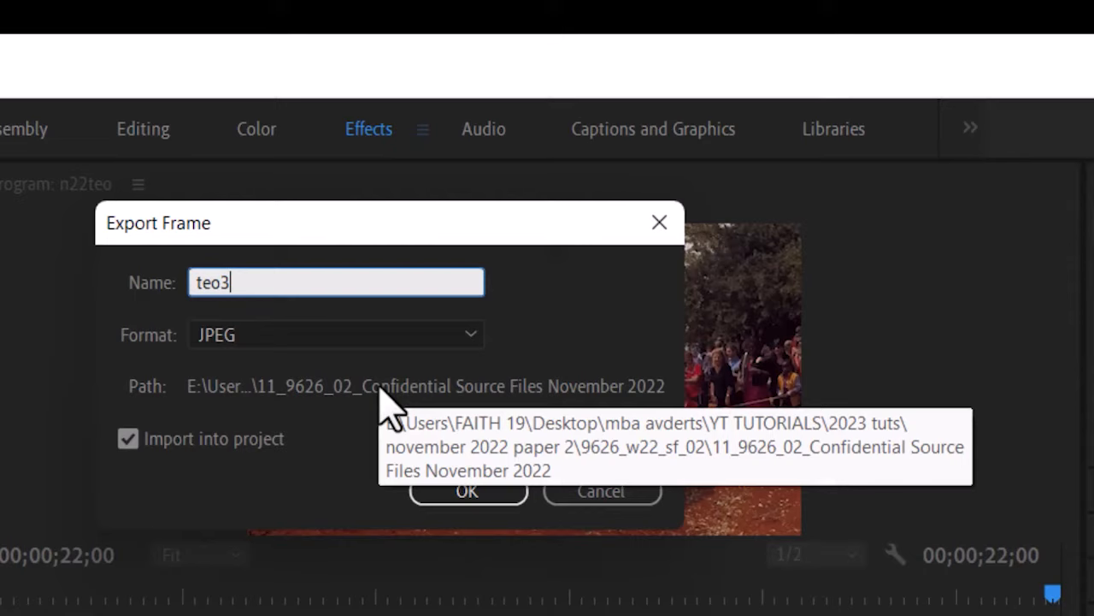
click(503, 498)
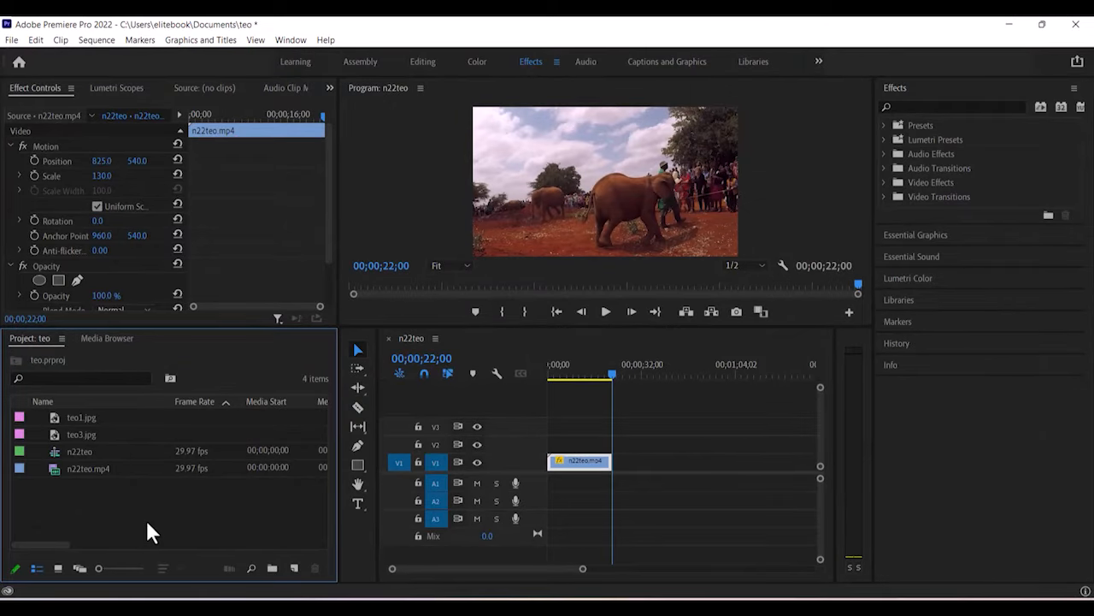
Switch to the maximized source files folder in File Explorer and select teo1 then teo3.
click(531, 608)
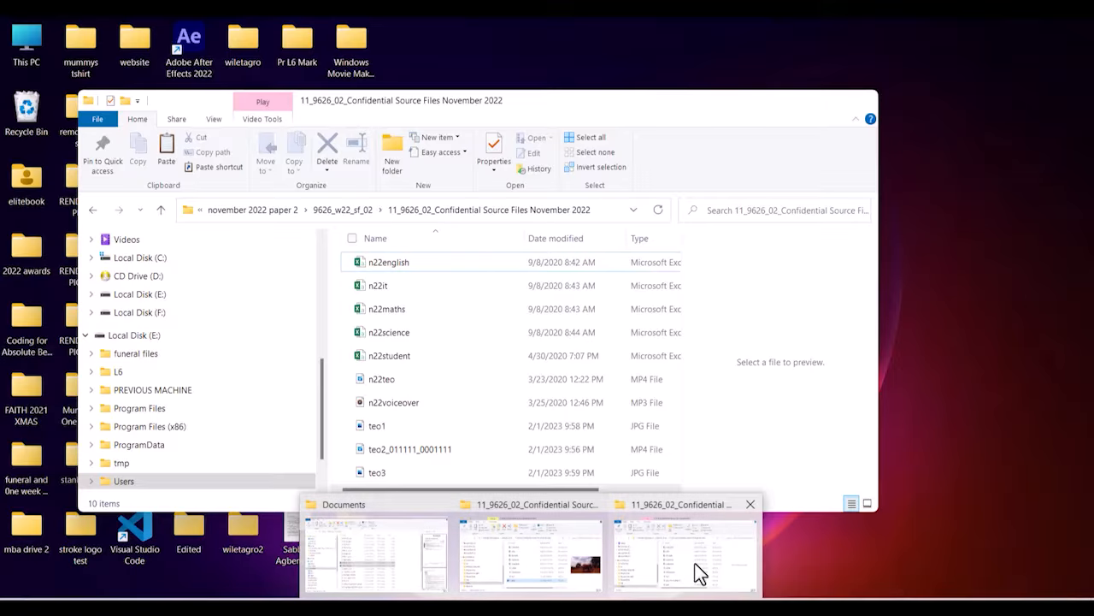
click(695, 574)
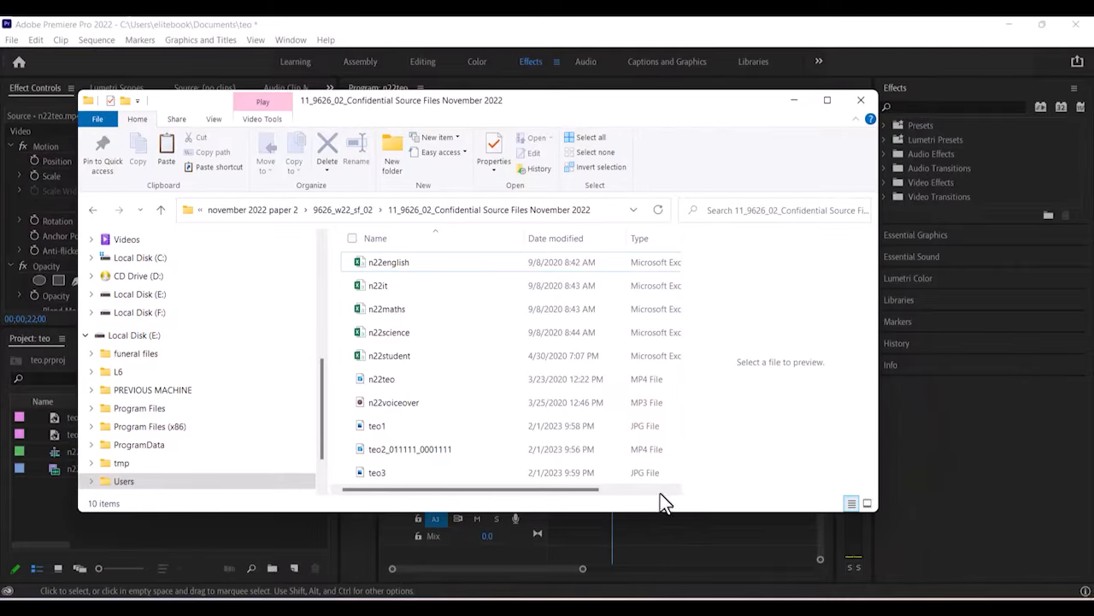
click(829, 100)
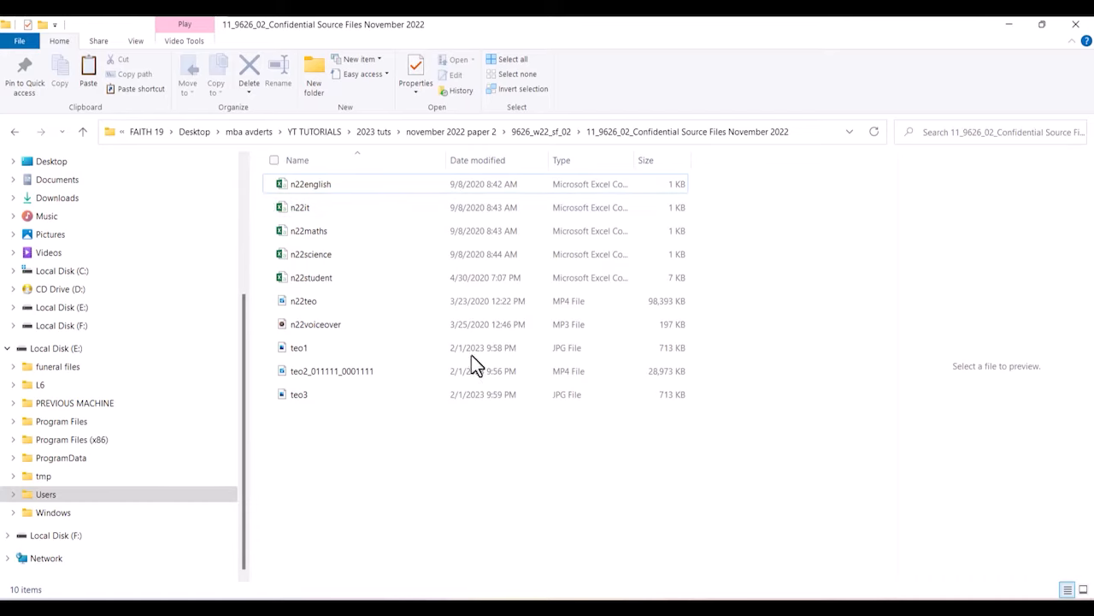
click(310, 353)
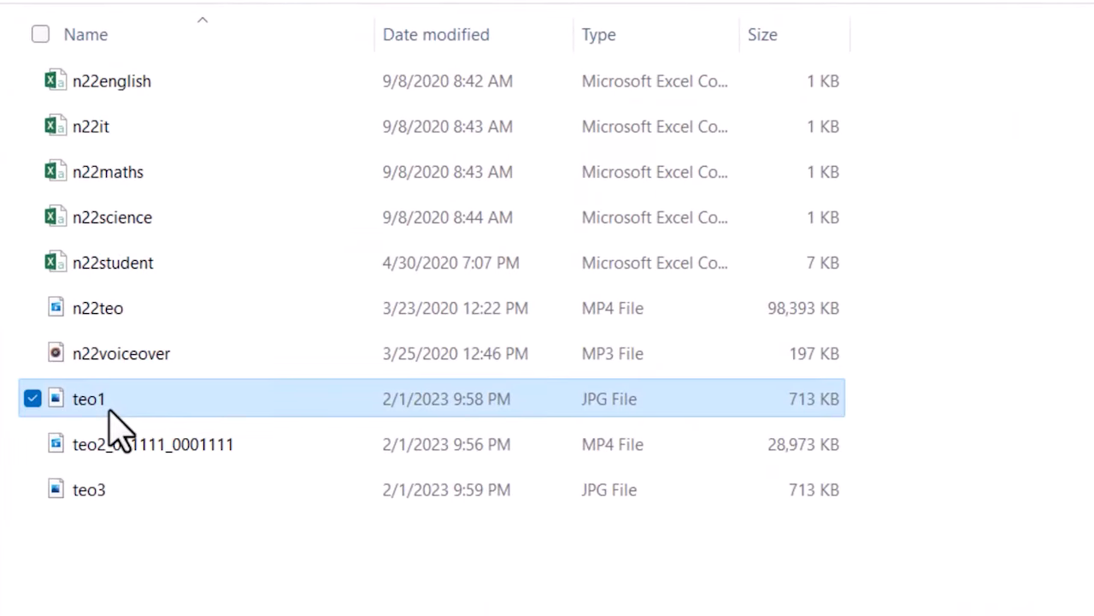
click(96, 513)
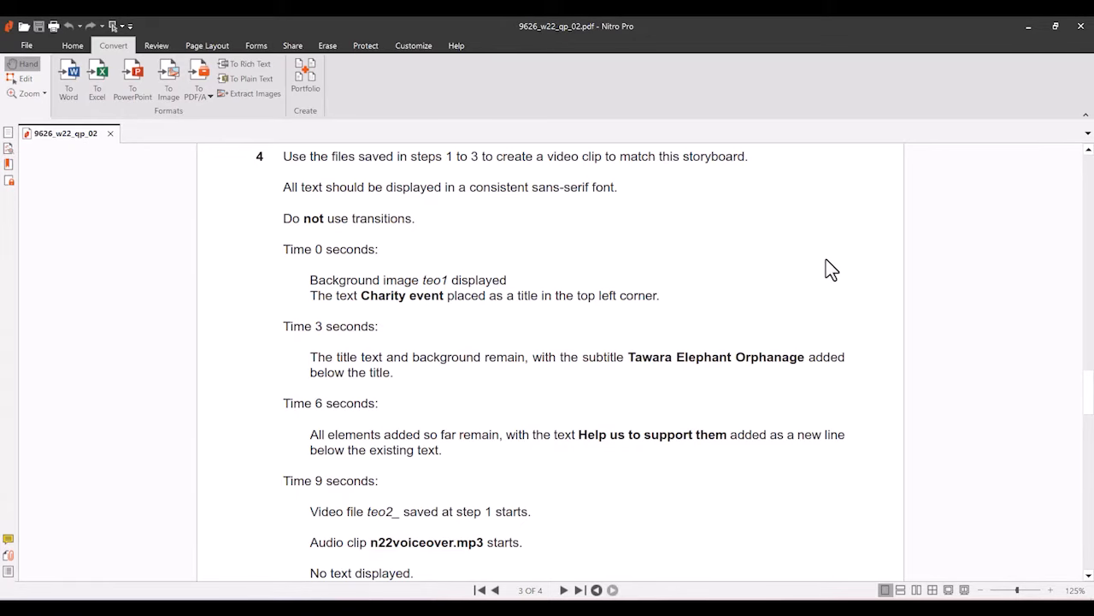
Scroll the question paper down to the 31-second credits requirement and question 5.
scroll(834, 269, down, 2)
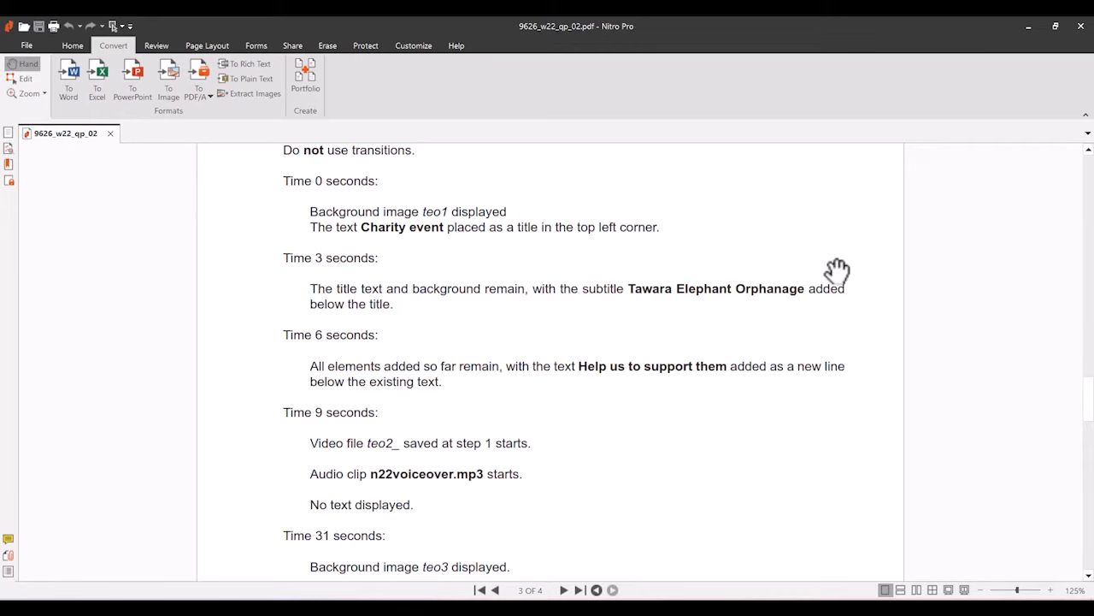
scroll(837, 270, down, 1)
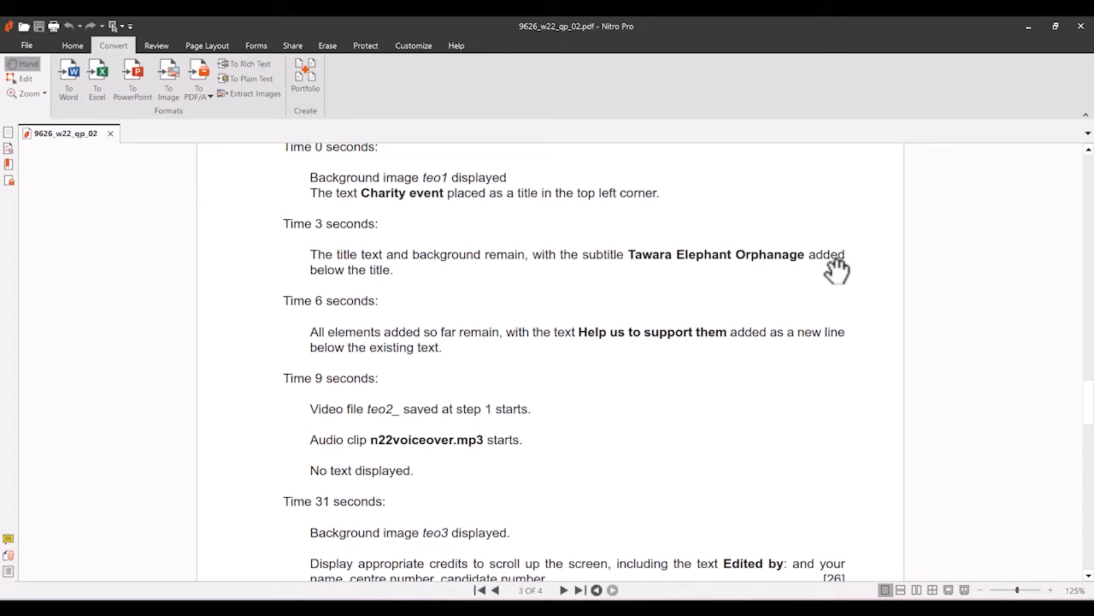
scroll(836, 270, down, 1)
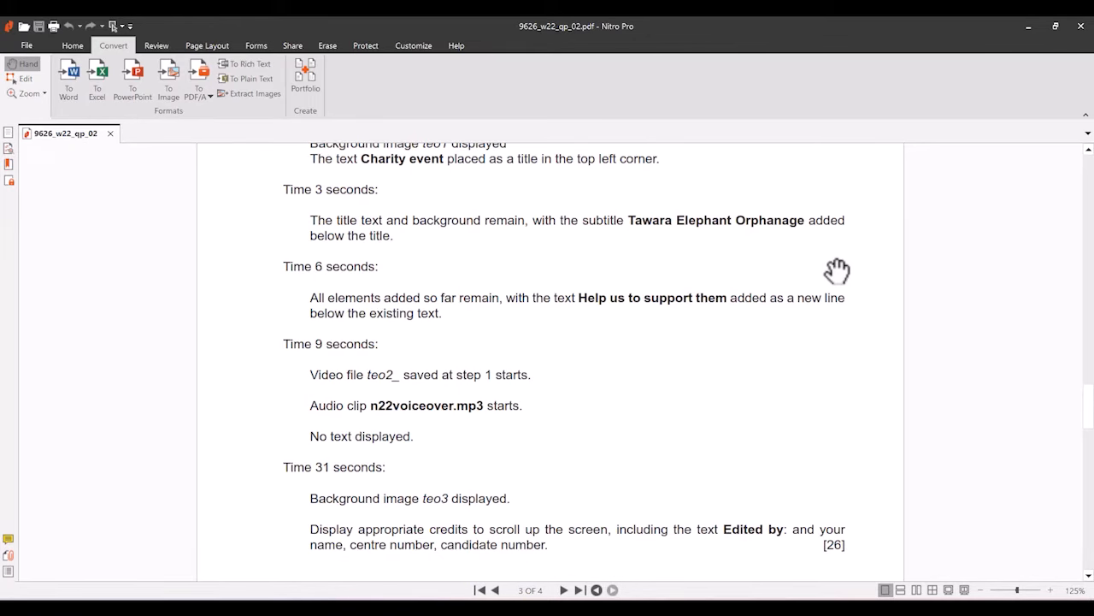
scroll(813, 263, down, 2)
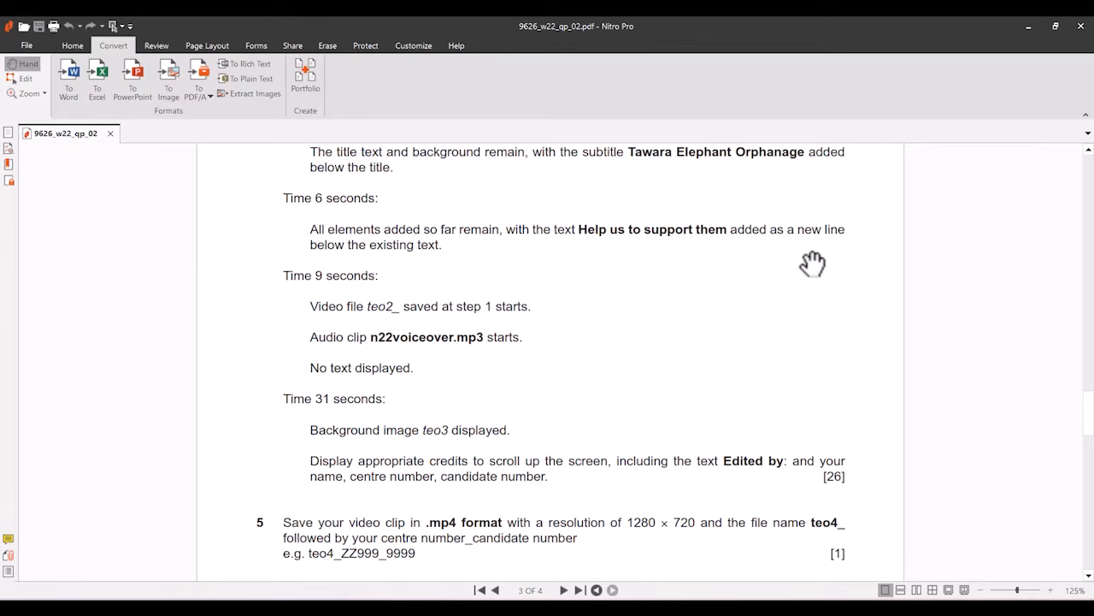
scroll(813, 264, down, 1)
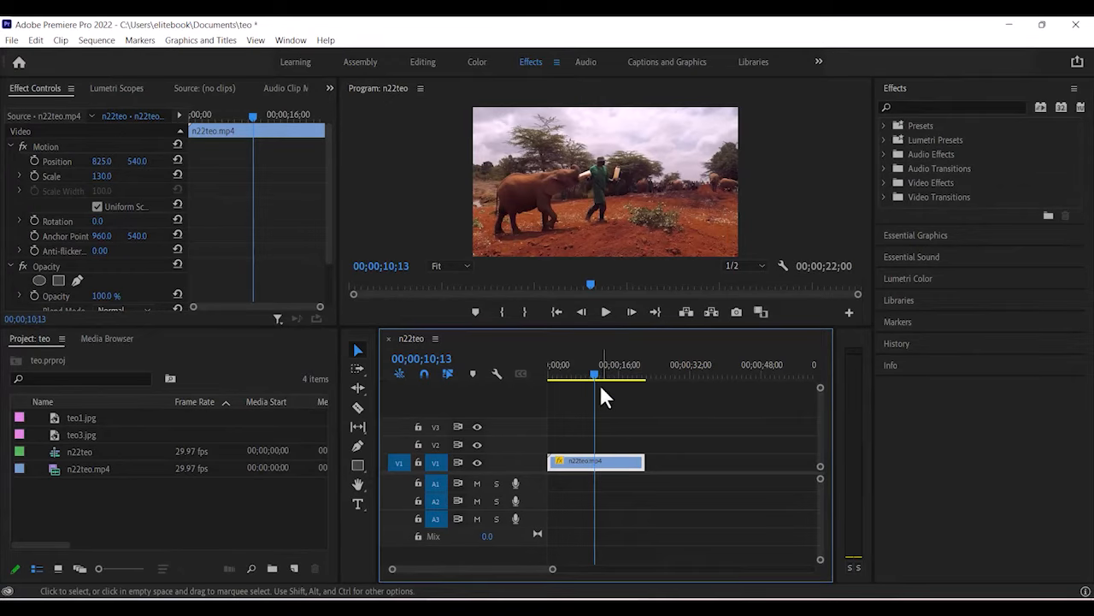
Add teo1.jpg from the Project panel to V1 and drag it toward the sequence start.
drag(594, 371, 574, 376)
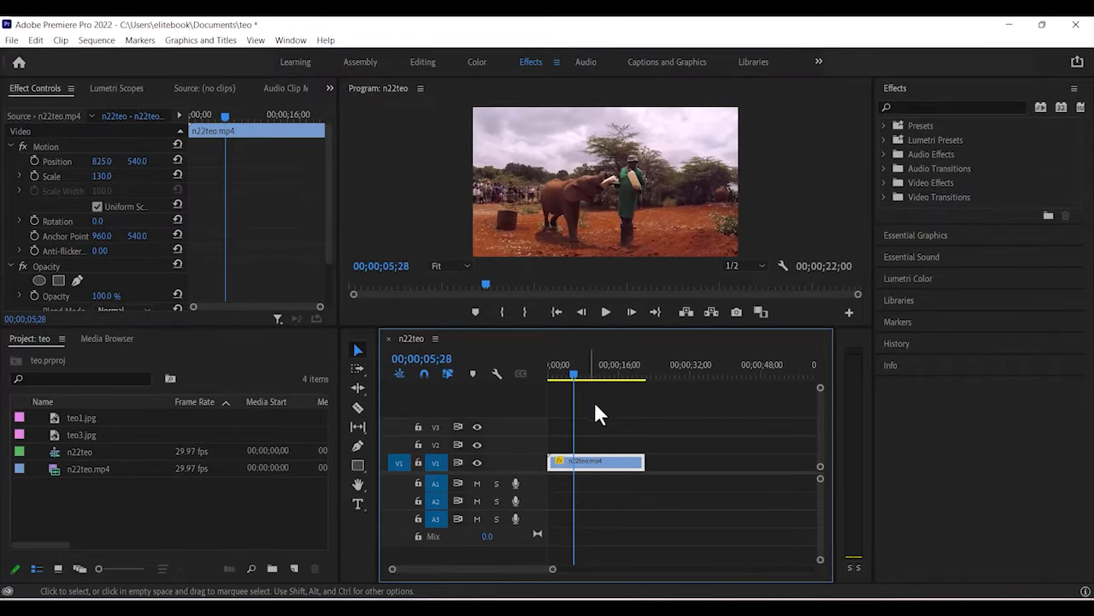
drag(625, 415, 751, 469)
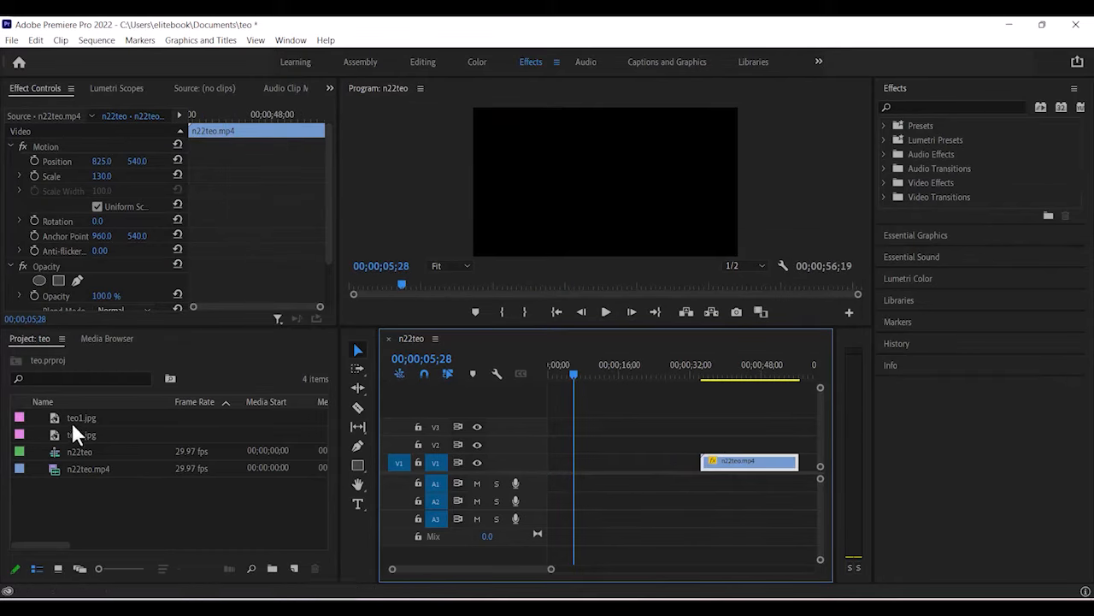
drag(54, 422, 585, 479)
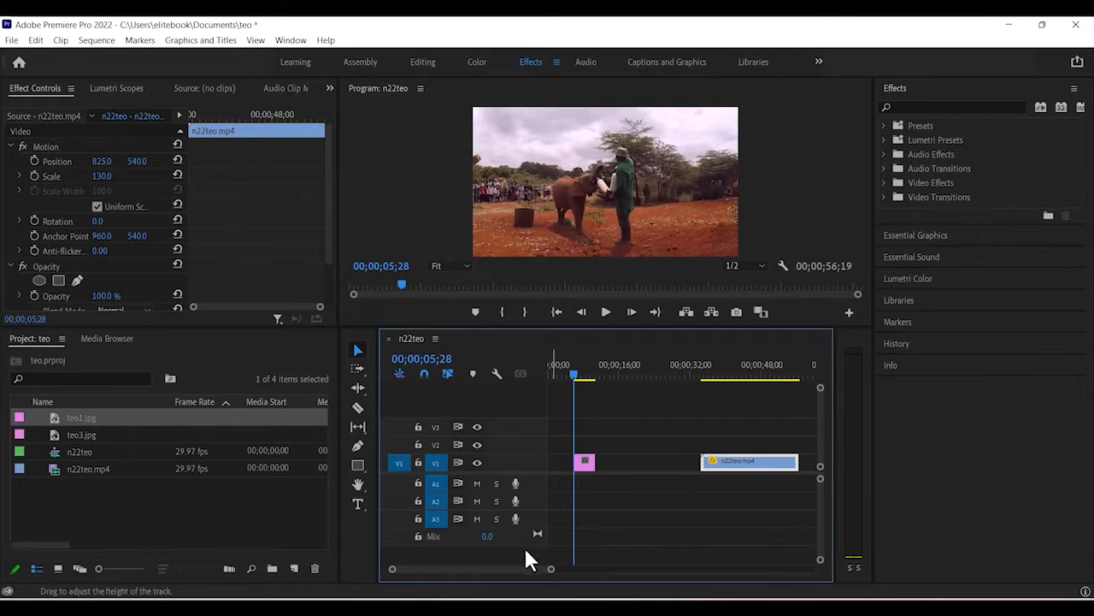
click(559, 466)
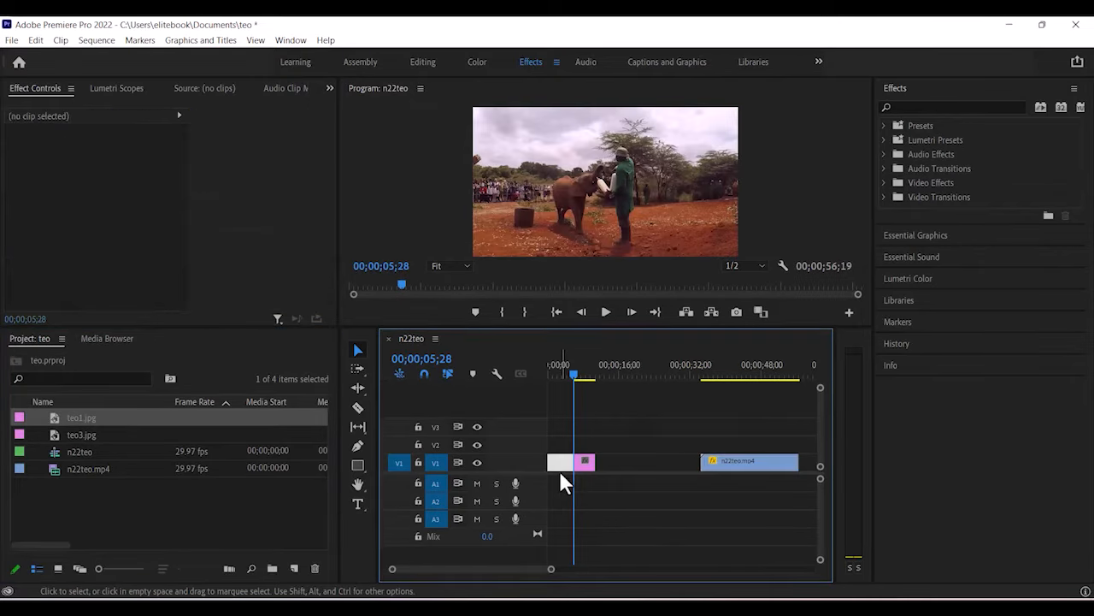
drag(577, 389, 611, 419)
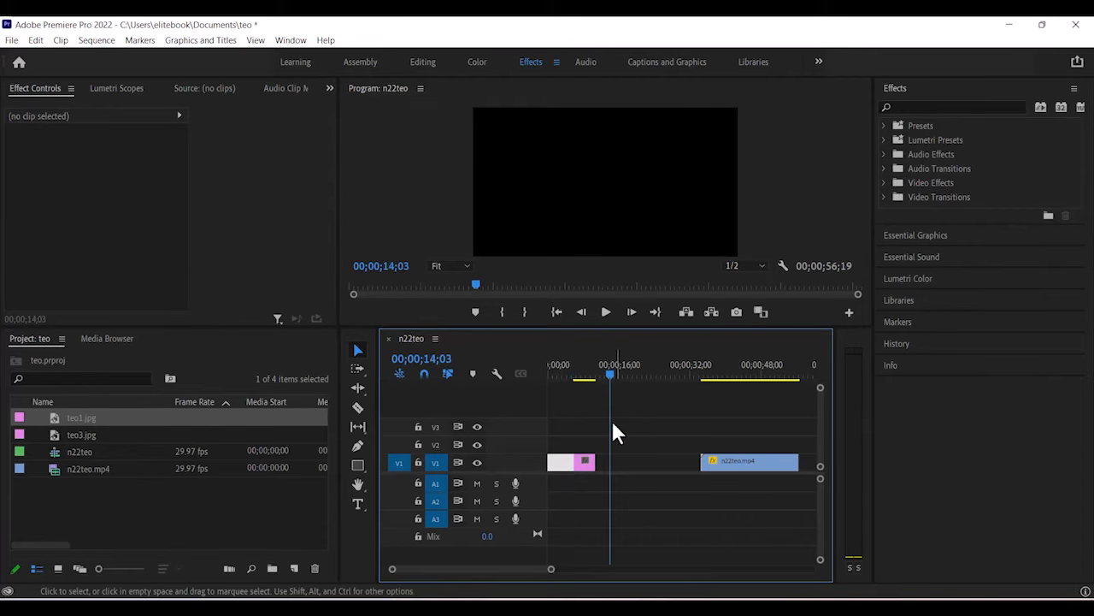
drag(584, 463, 563, 466)
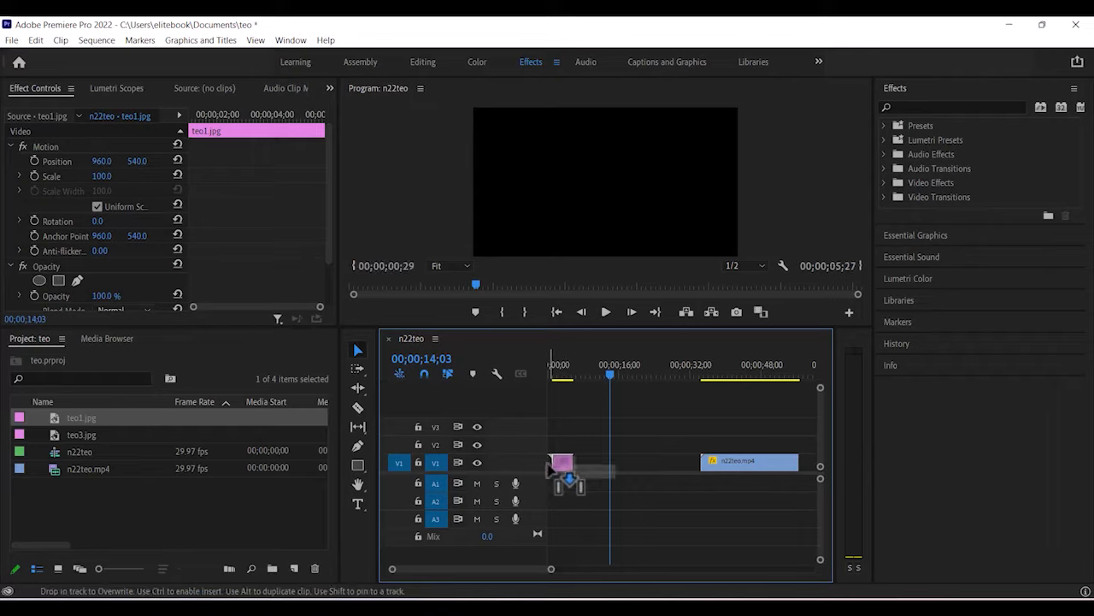
Set the timecode to 0 and ripple-delete the leading gap so teo1.jpg starts at 00;00;00;00.
drag(549, 569, 524, 570)
double_click(479, 570)
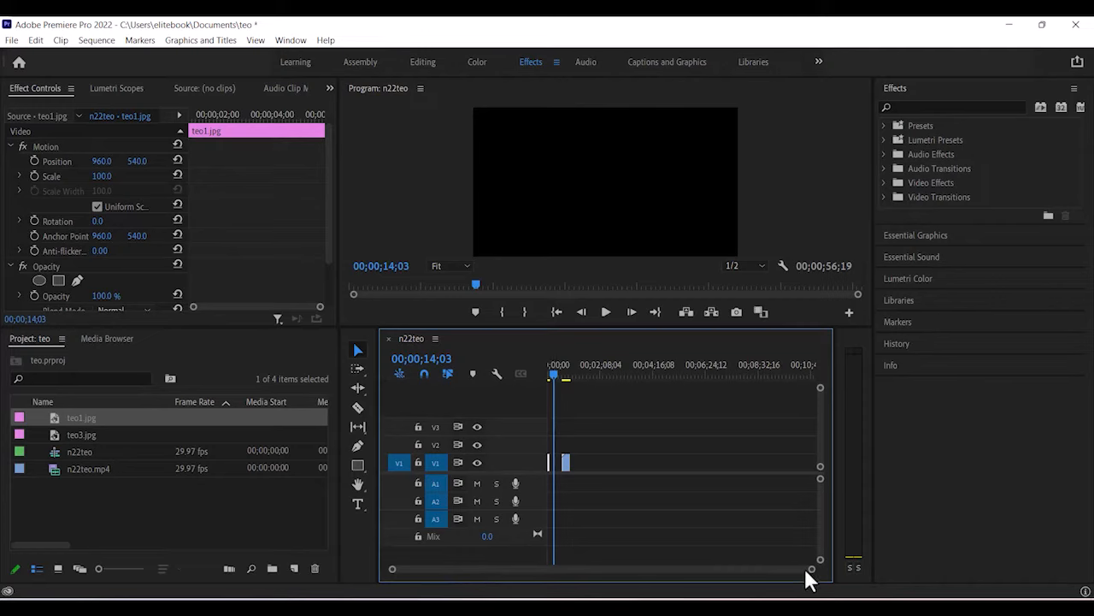
drag(812, 573, 663, 586)
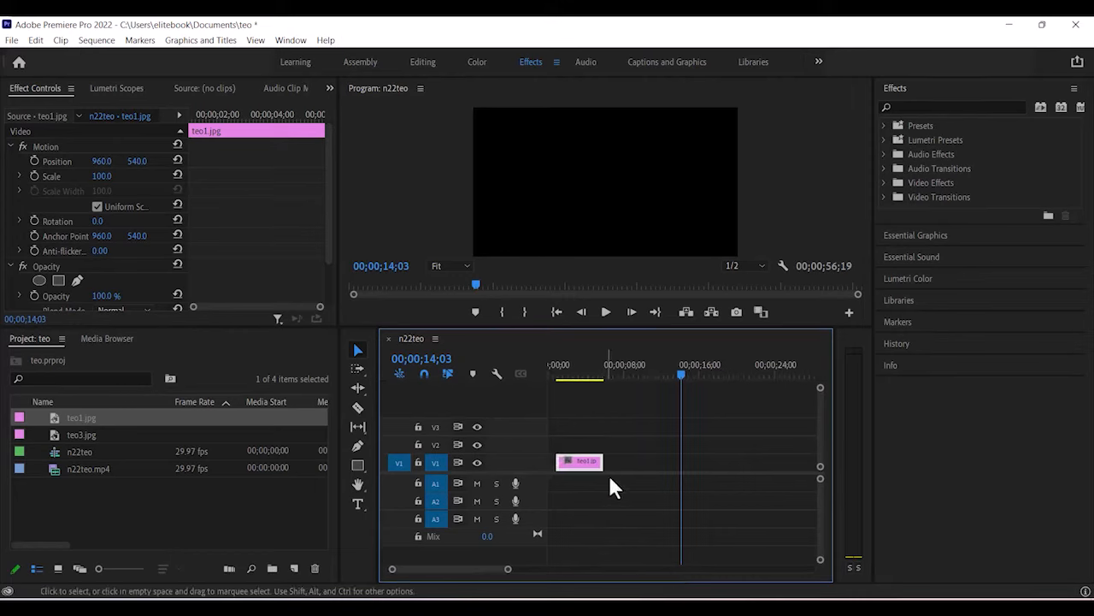
click(426, 359)
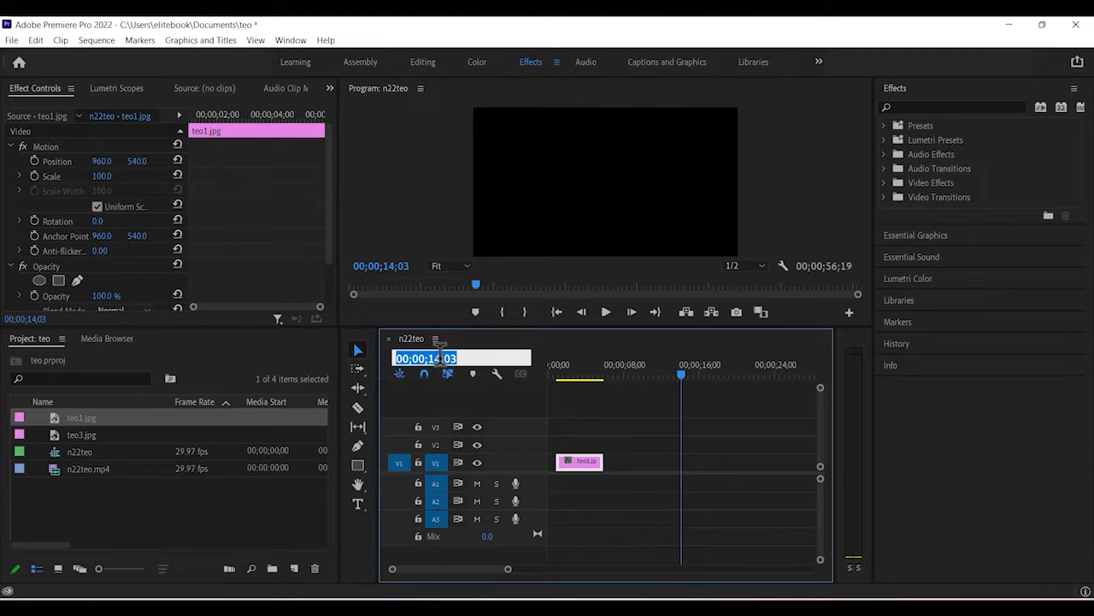
text(0)
key(Return)
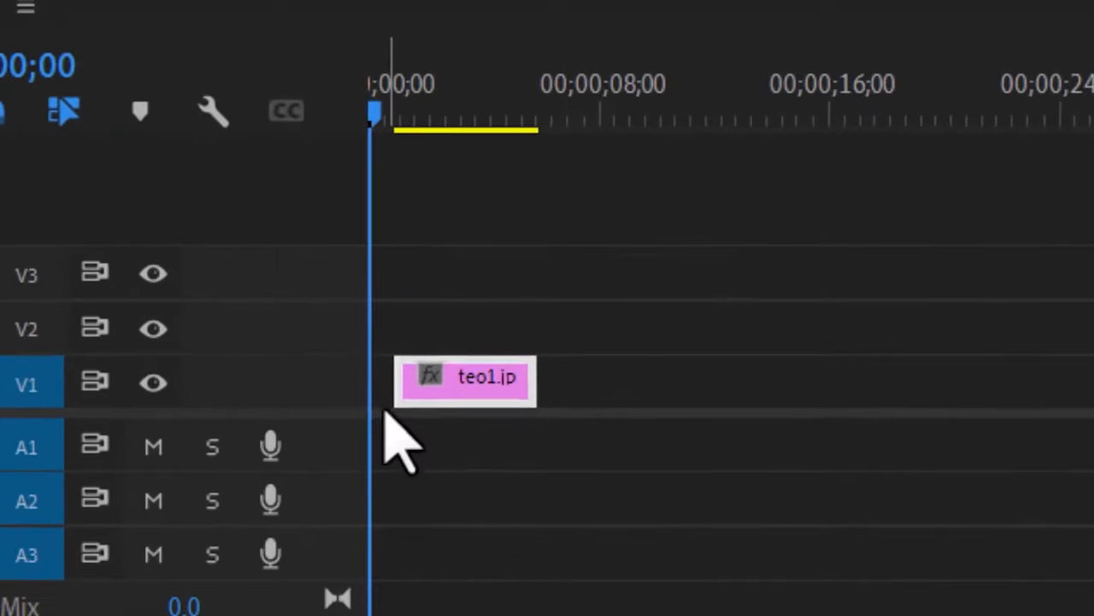
click(553, 468)
click(506, 480)
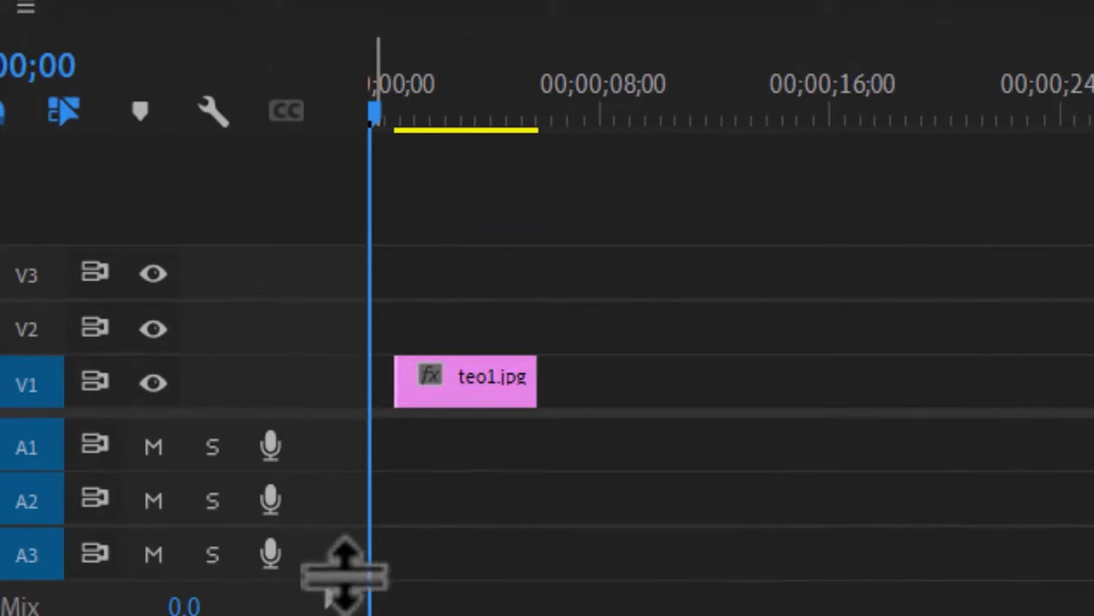
click(382, 389)
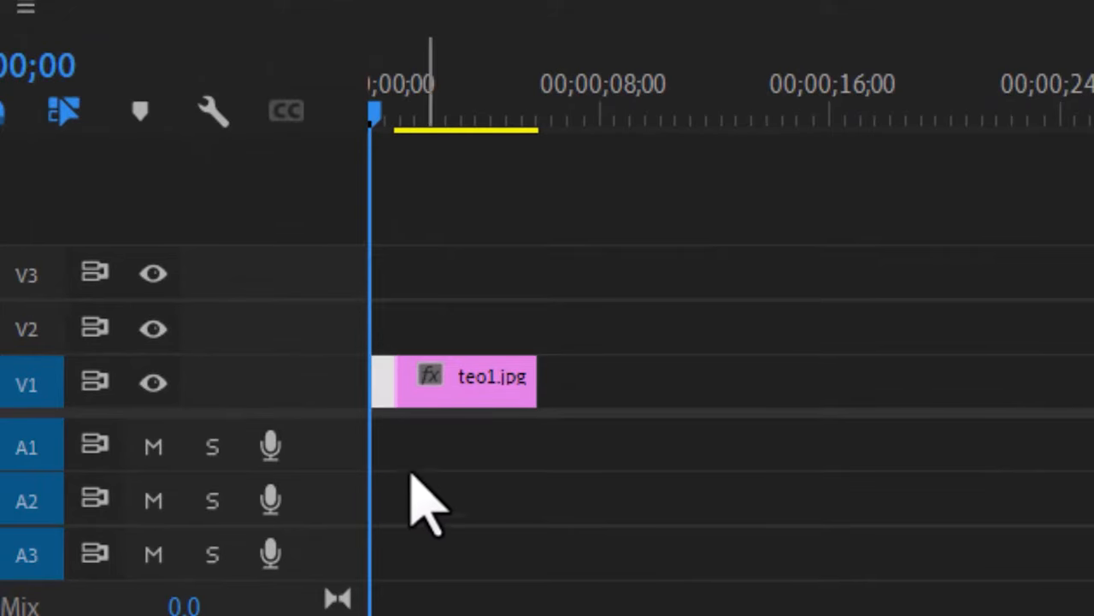
key(Delete)
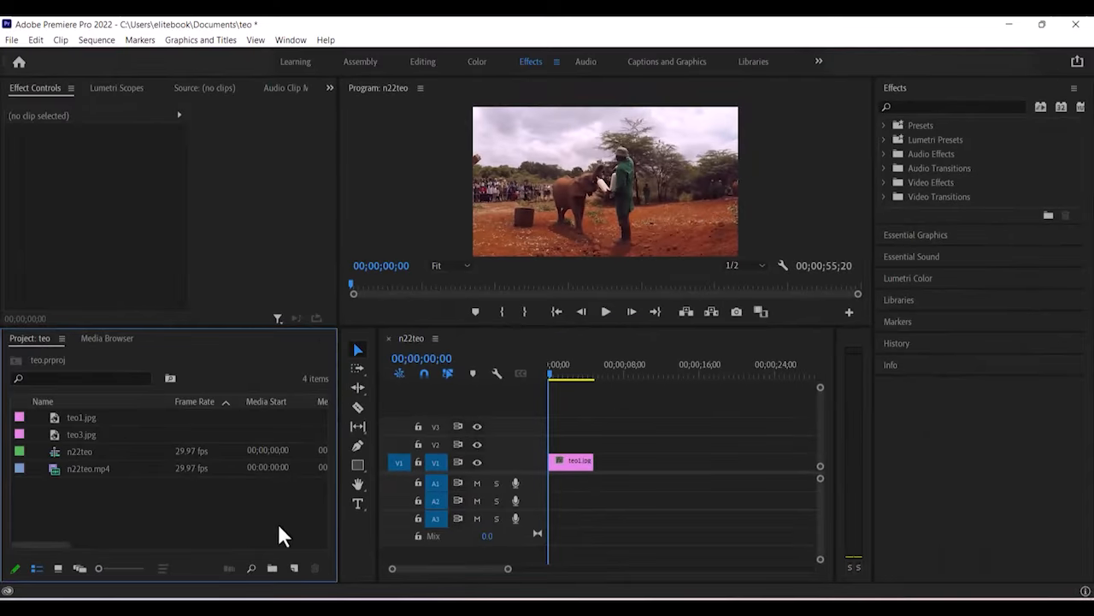
Add a 'Charity event' text box in the frame's top-left corner.
click(358, 504)
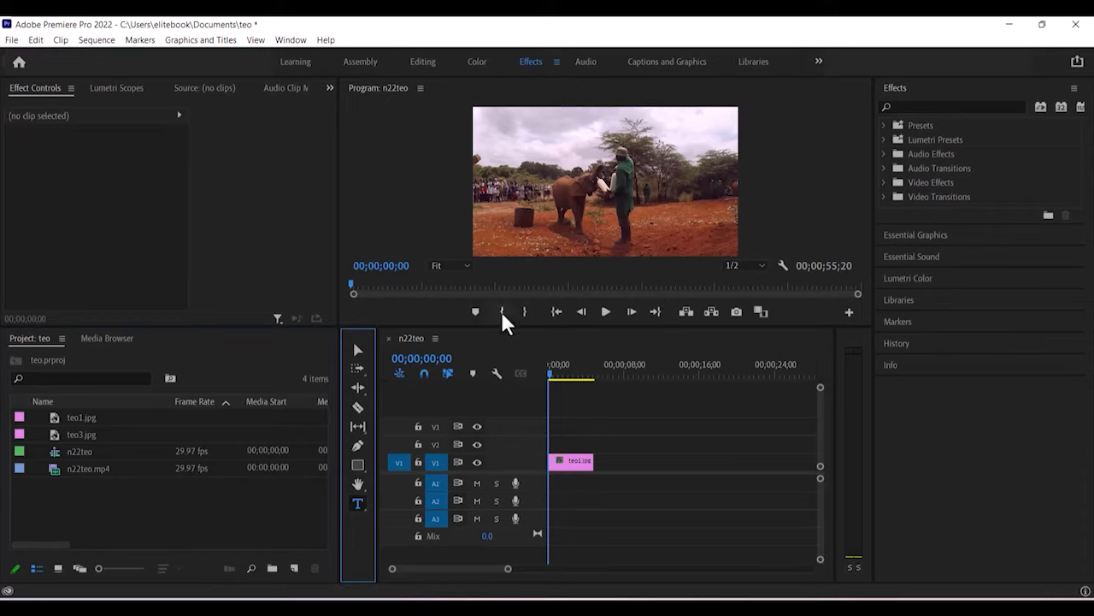
click(357, 352)
click(357, 504)
click(480, 114)
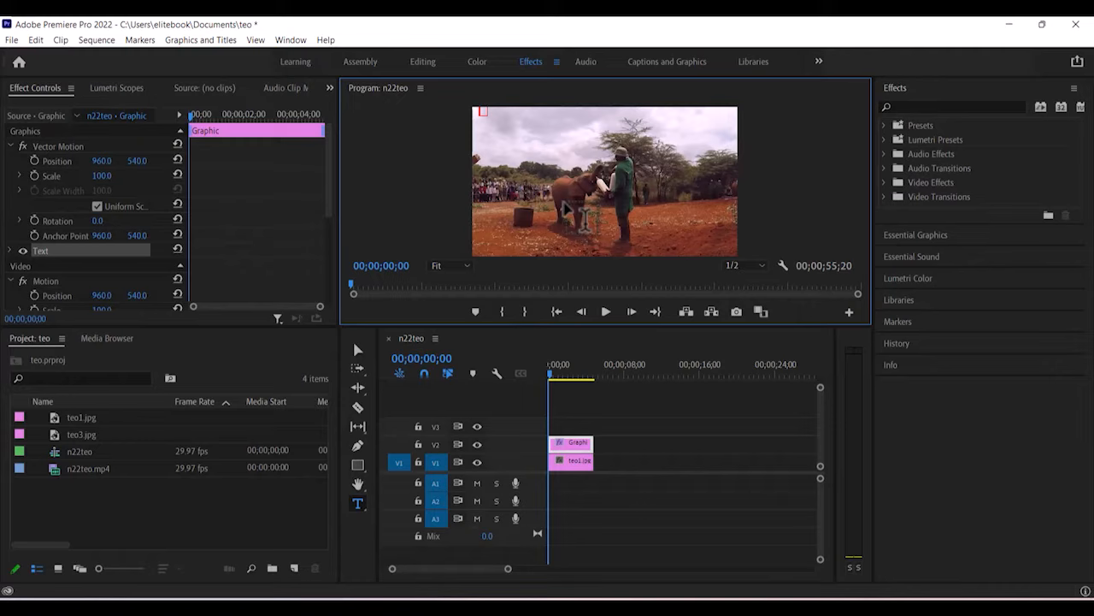
text(T)
text(harity)
text( event)
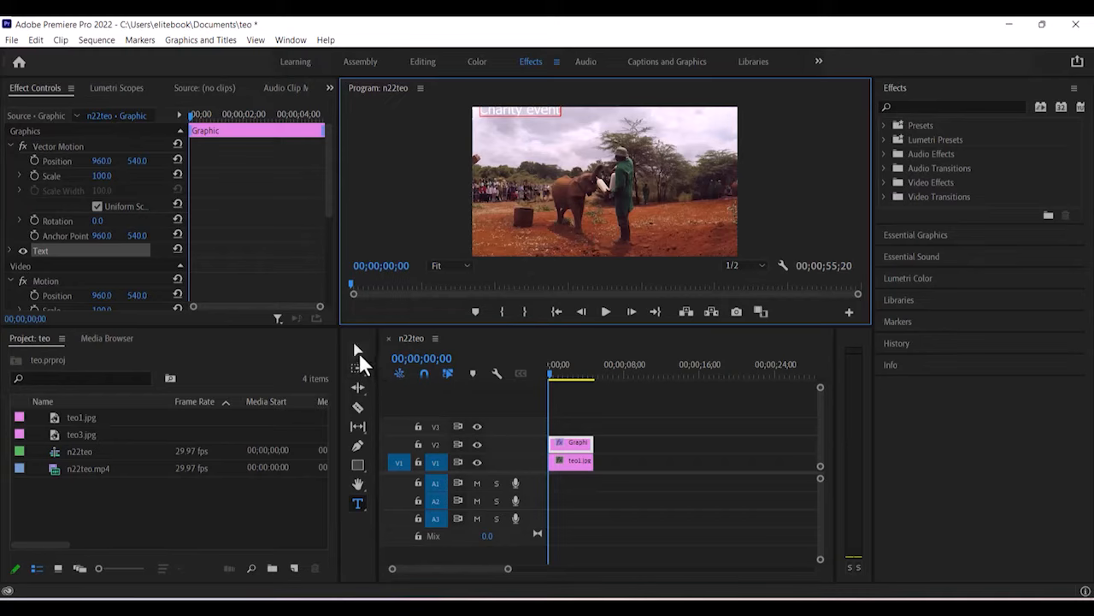
Nudge the Charity event title a few pixels to fine-tune its position.
click(359, 351)
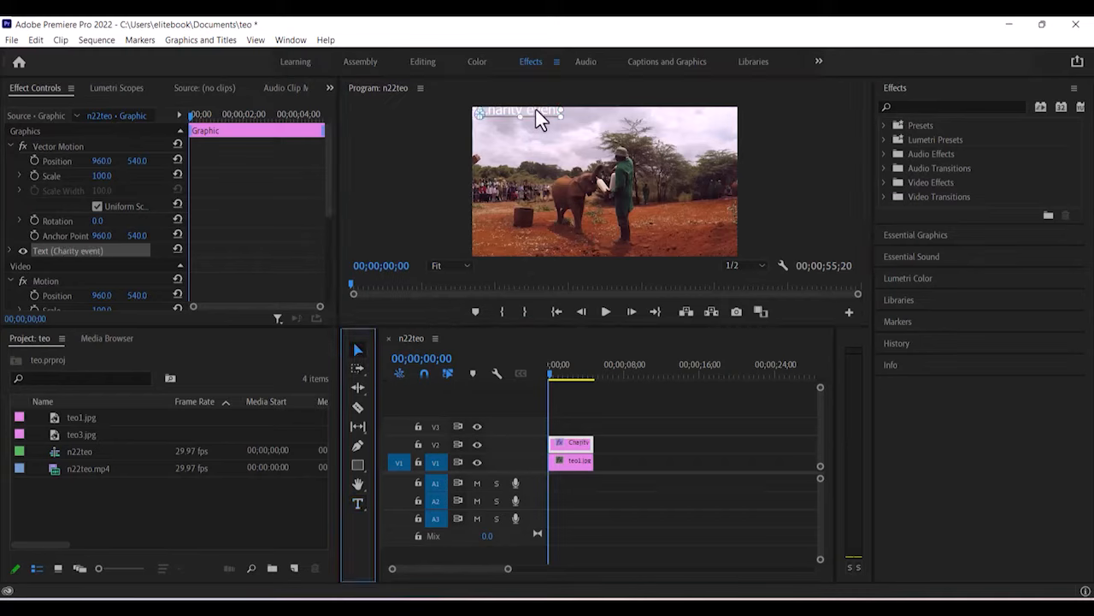
drag(536, 109, 534, 119)
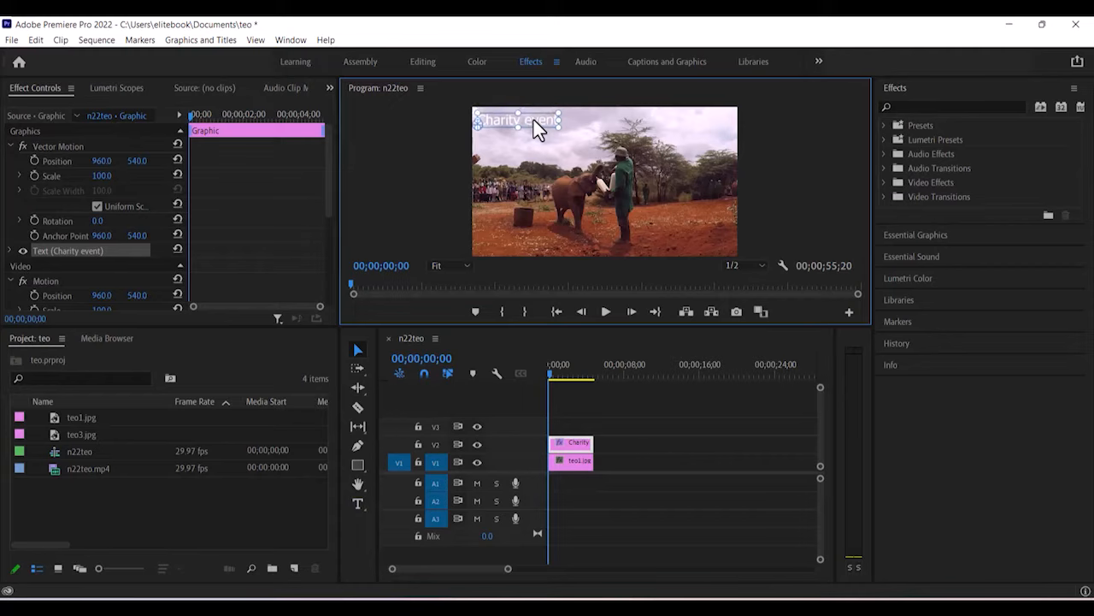
drag(534, 119, 533, 119)
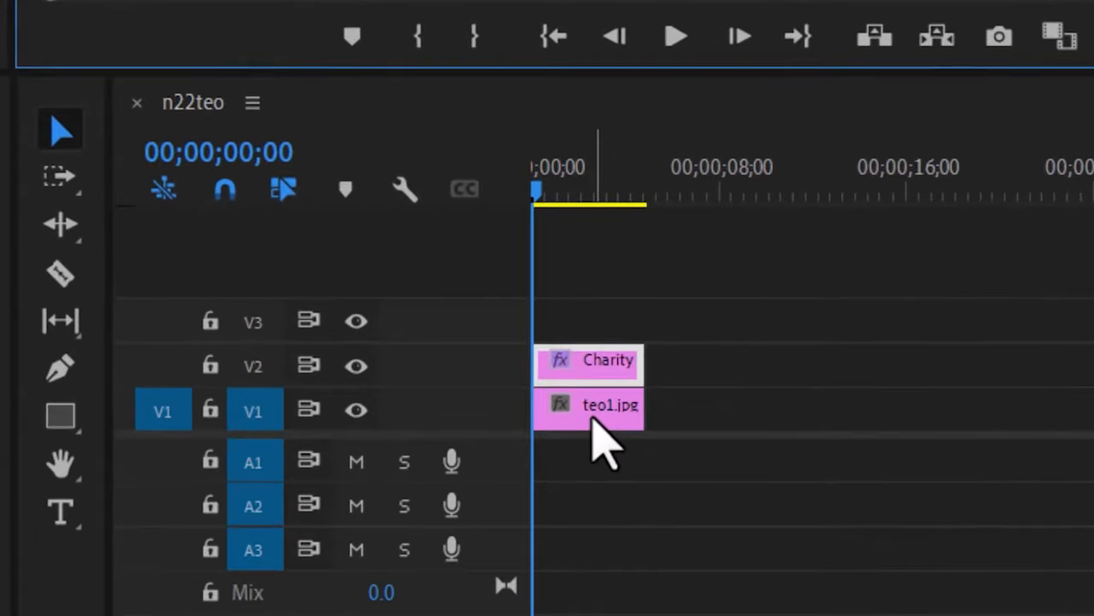
Select the Charity event clip and expand its Text properties to show the Tahoma font and fill.
click(592, 418)
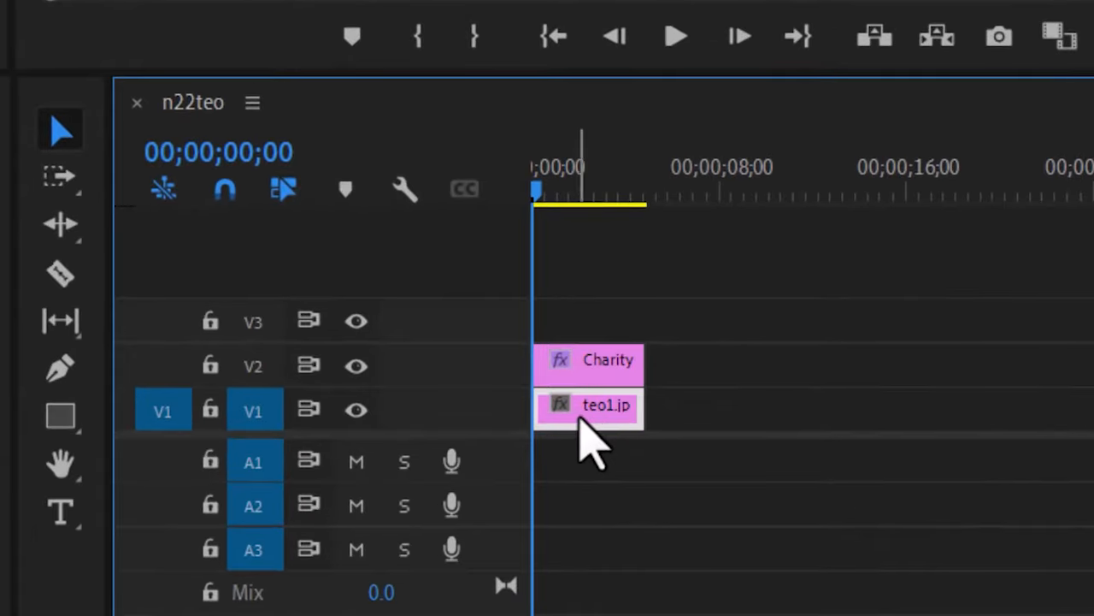
click(602, 374)
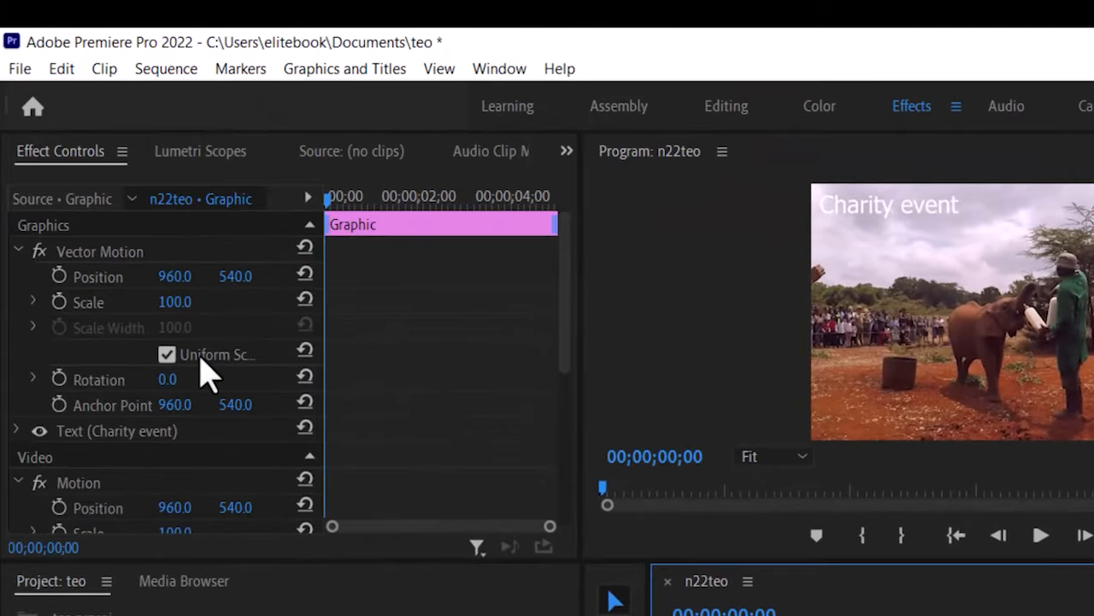
scroll(203, 372, down, 5)
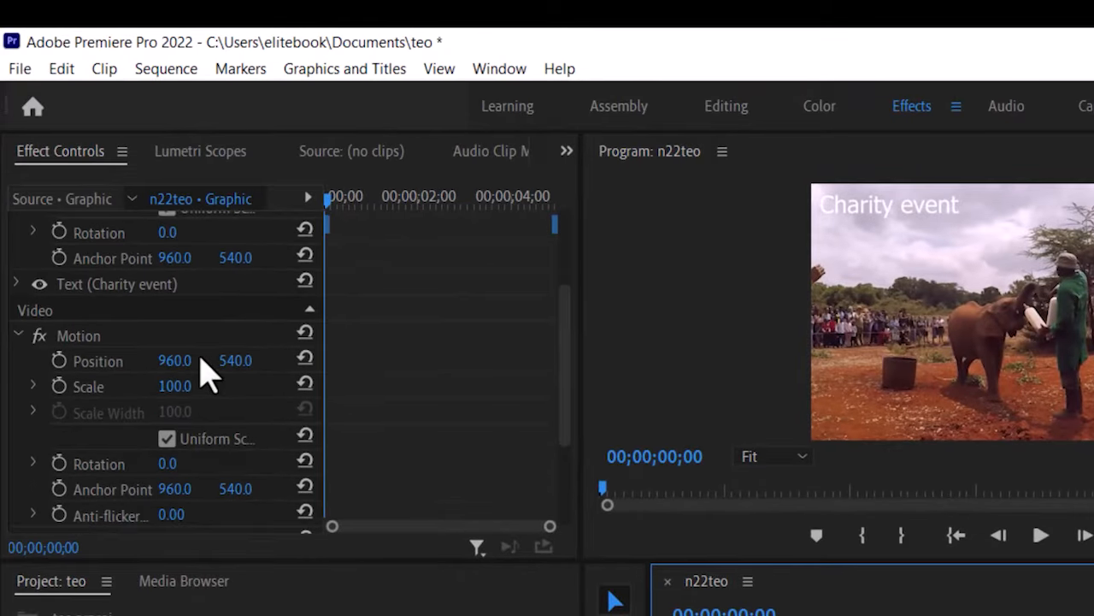
scroll(202, 372, down, 2)
scroll(203, 372, up, 8)
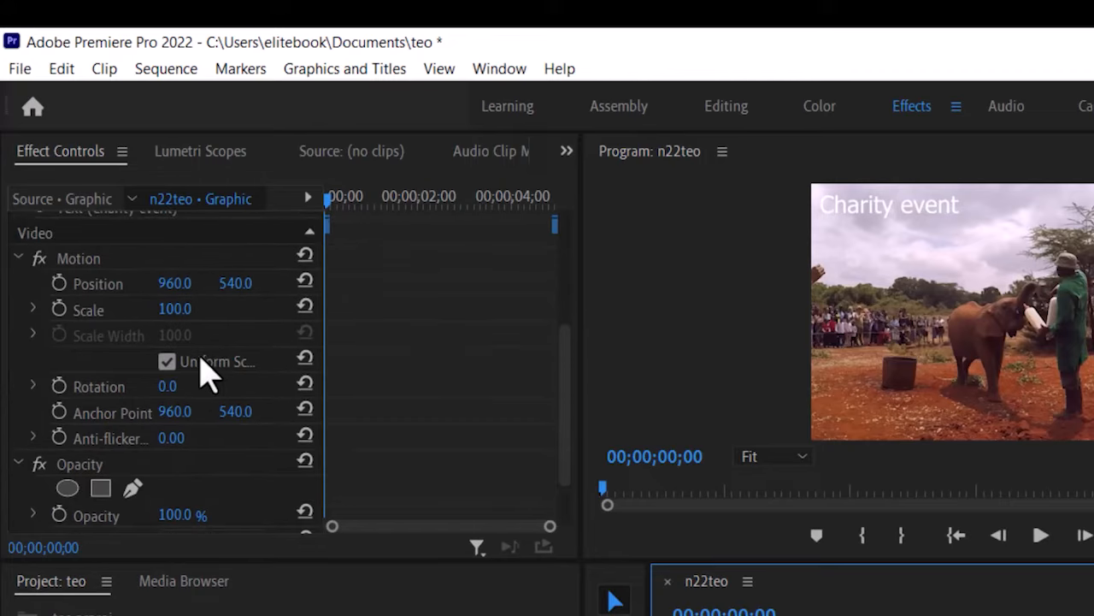
scroll(202, 371, up, 2)
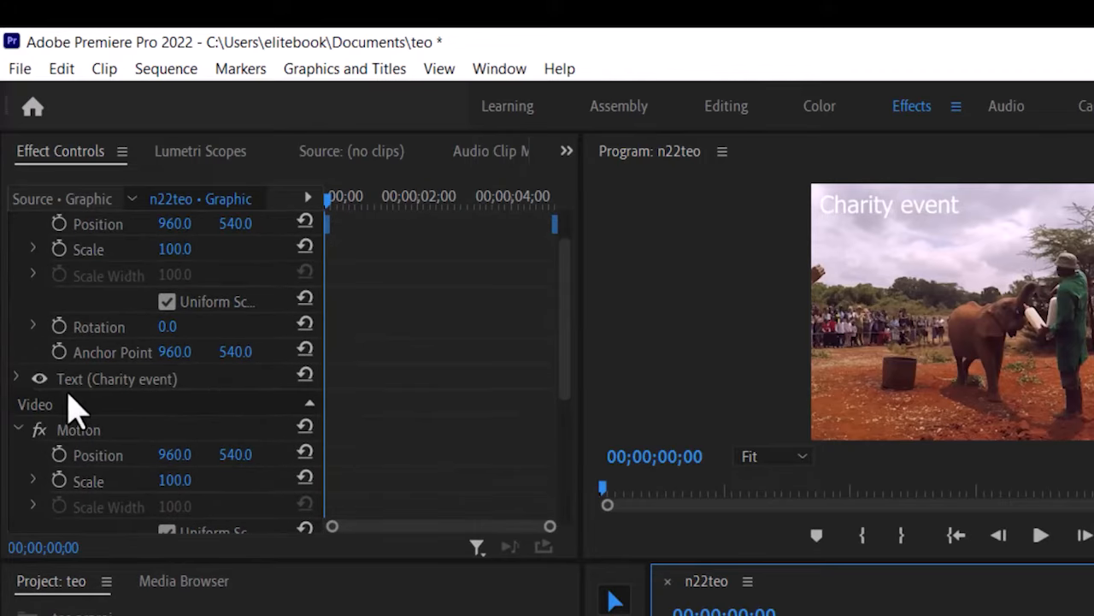
click(17, 379)
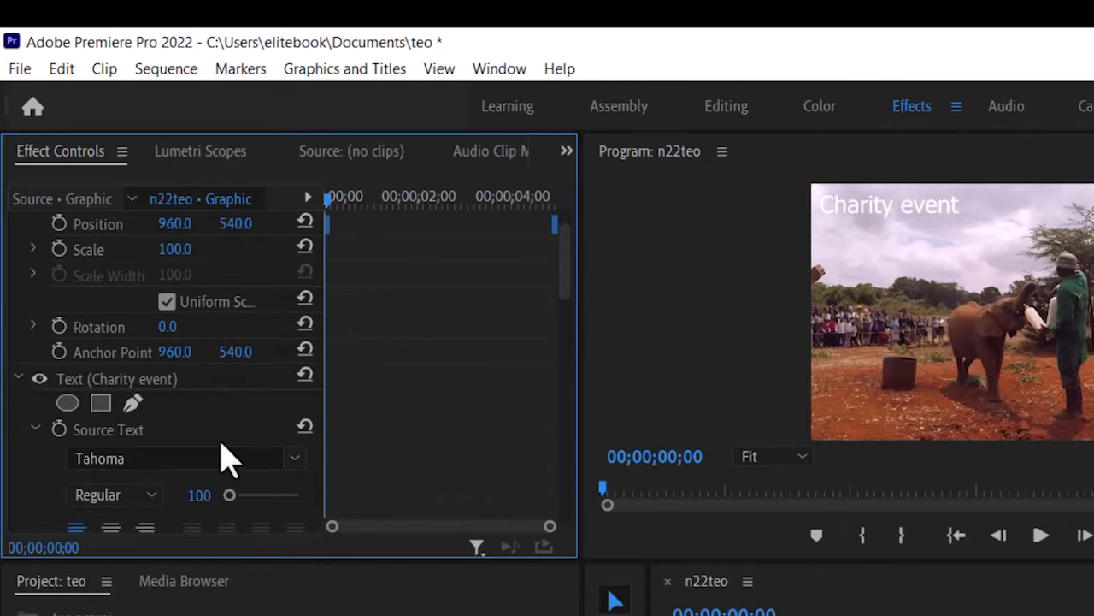
scroll(226, 458, down, 5)
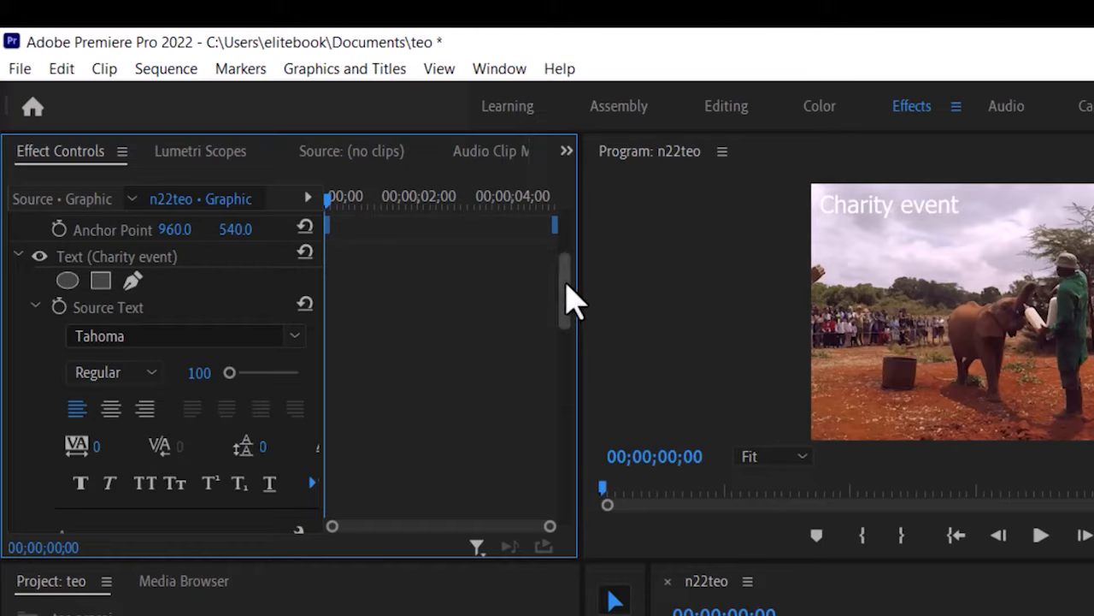
scroll(567, 306, down, 2)
mouse_move(563, 305)
mouse_down()
mouse_move(559, 295)
mouse_move(550, 331)
mouse_move(551, 316)
mouse_move(557, 325)
mouse_up()
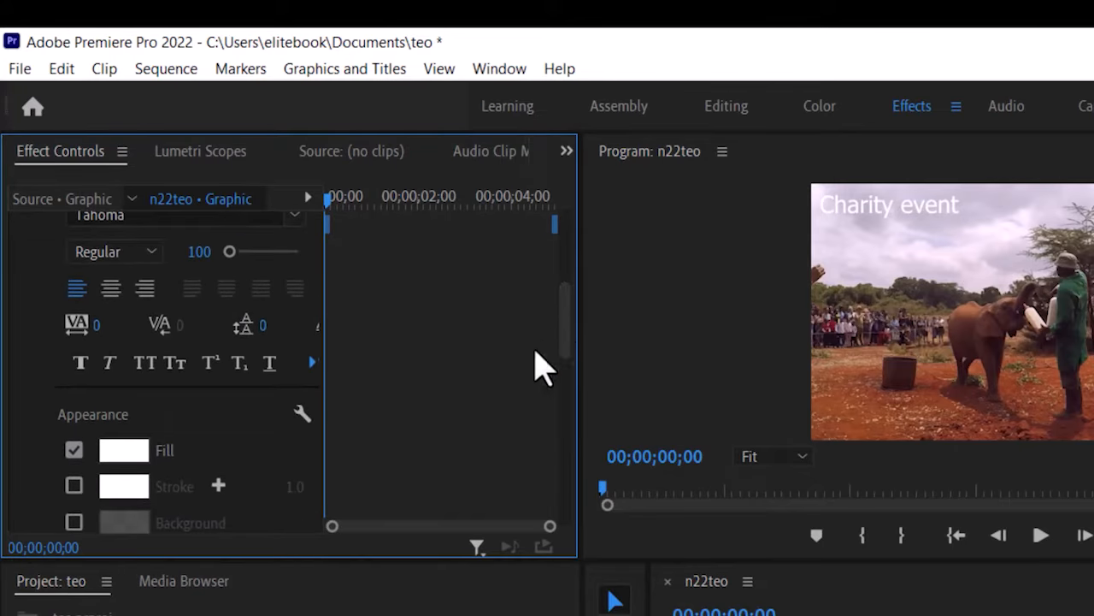
Change the Charity event title's fill colour to near-black.
click(141, 466)
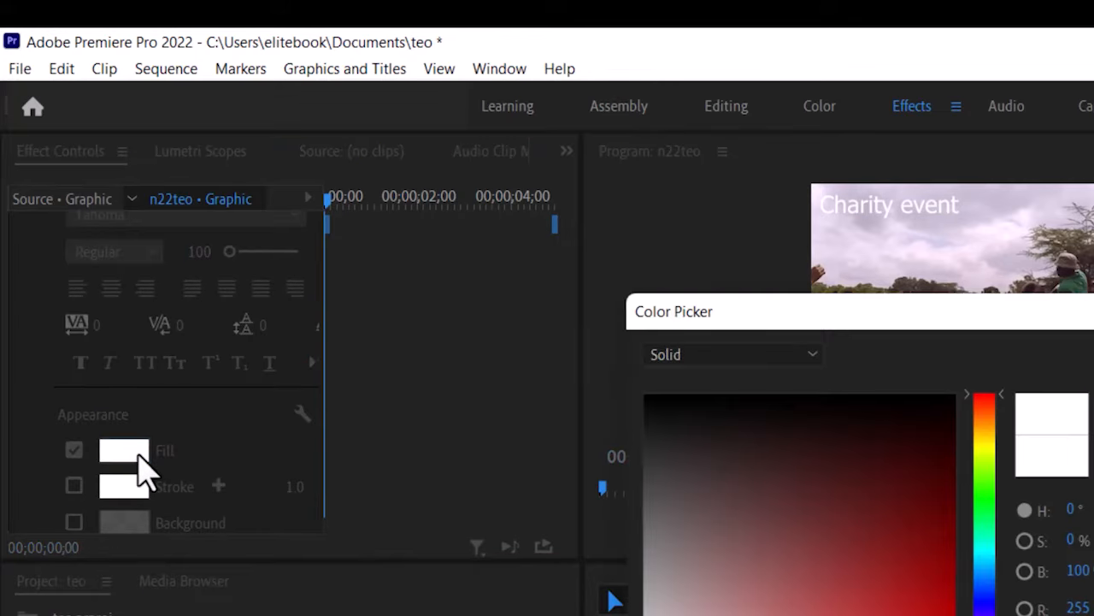
drag(656, 435, 647, 416)
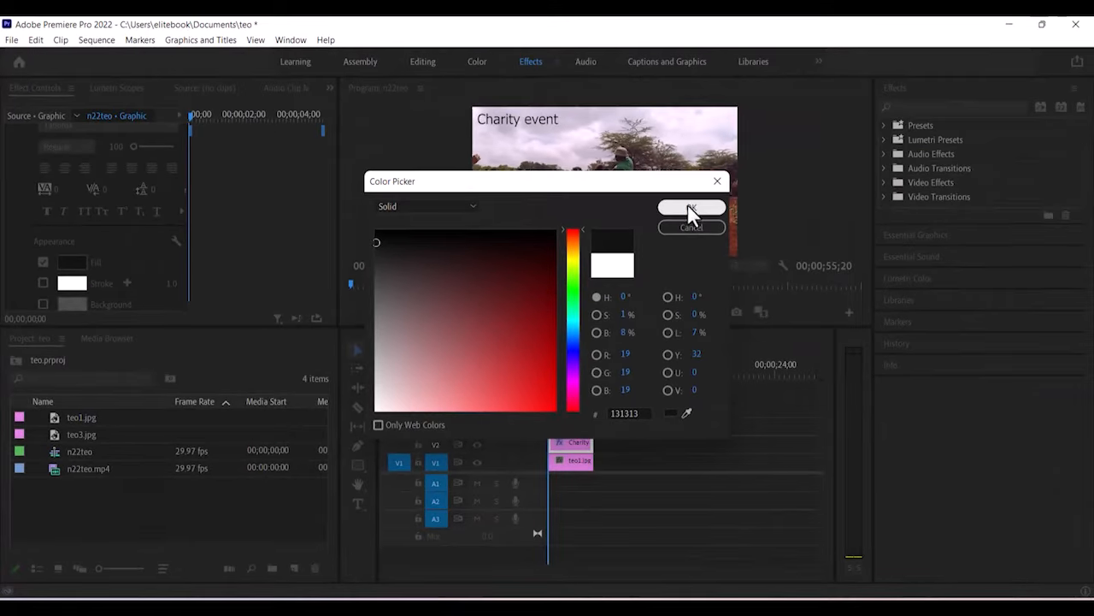
click(691, 214)
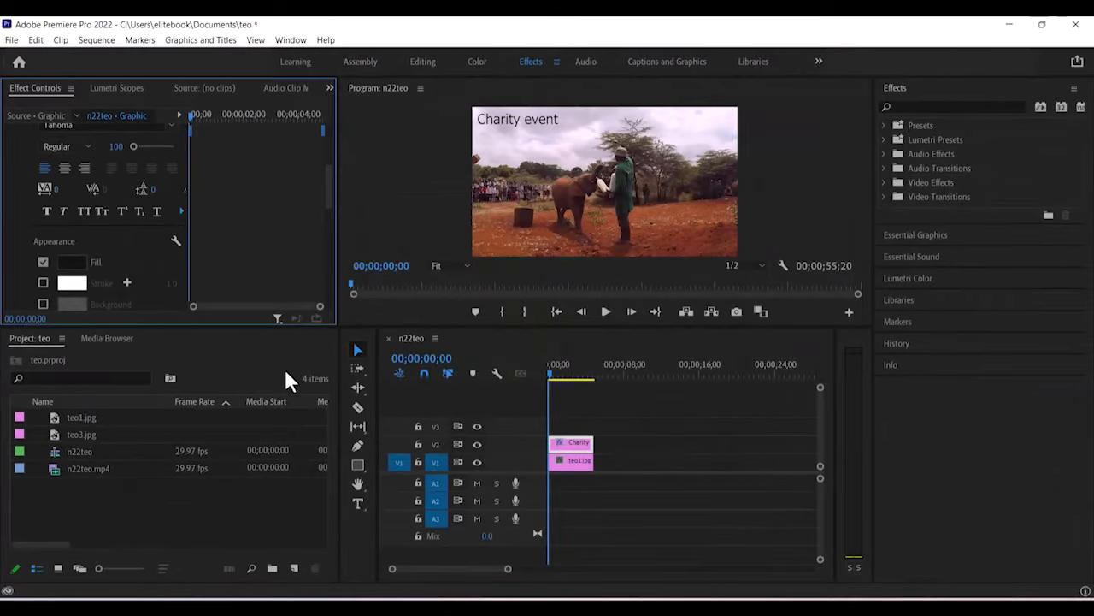
Keep Tahoma but set the title's font style to Bold, then place the playhead near 3 seconds.
scroll(169, 266, up, 5)
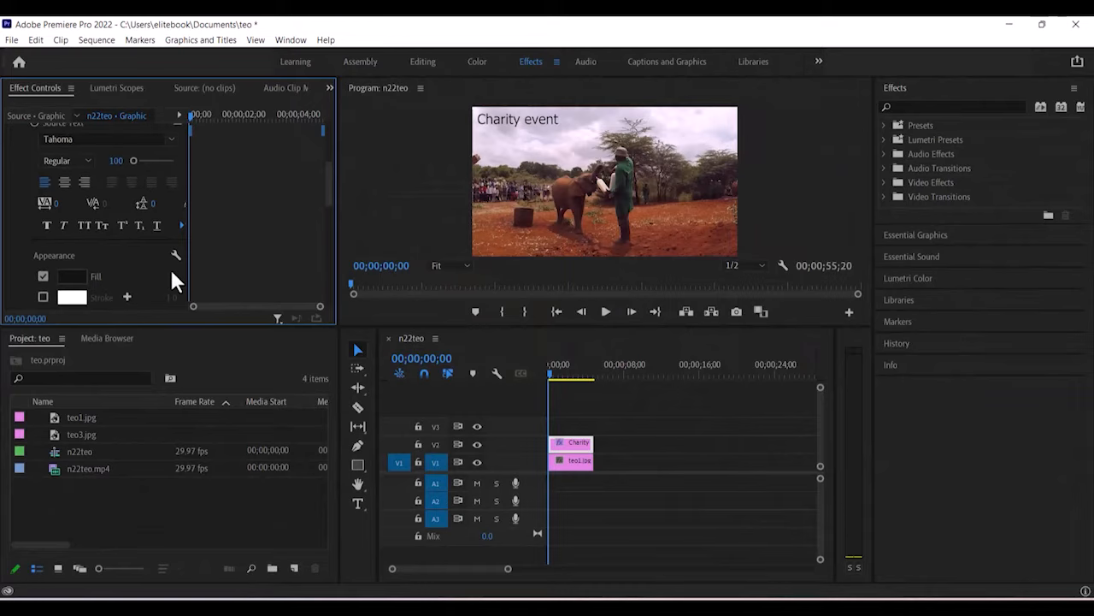
scroll(168, 265, up, 2)
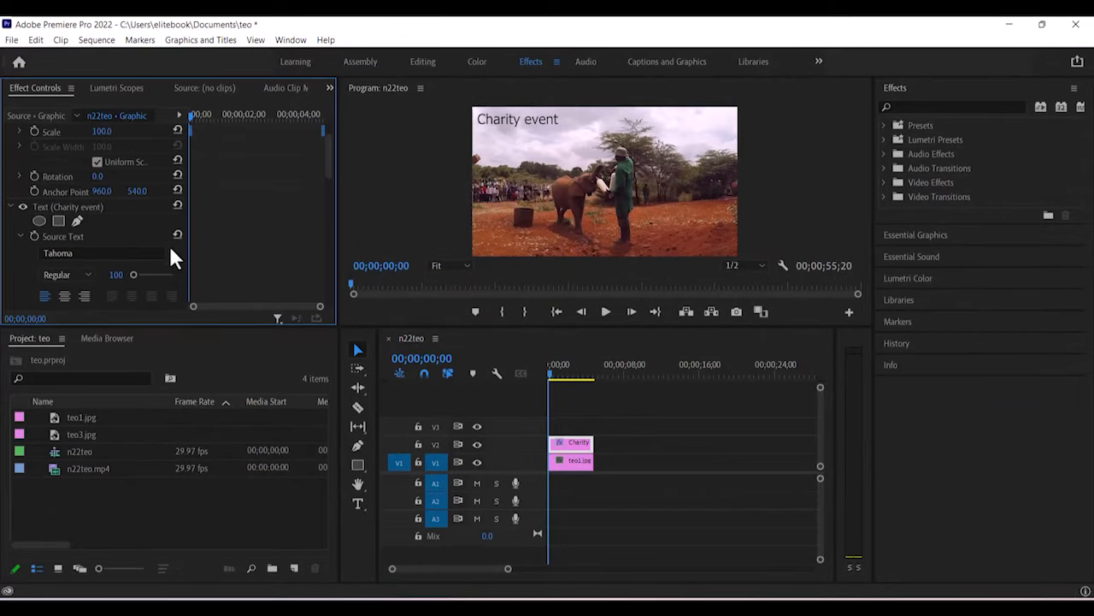
click(170, 253)
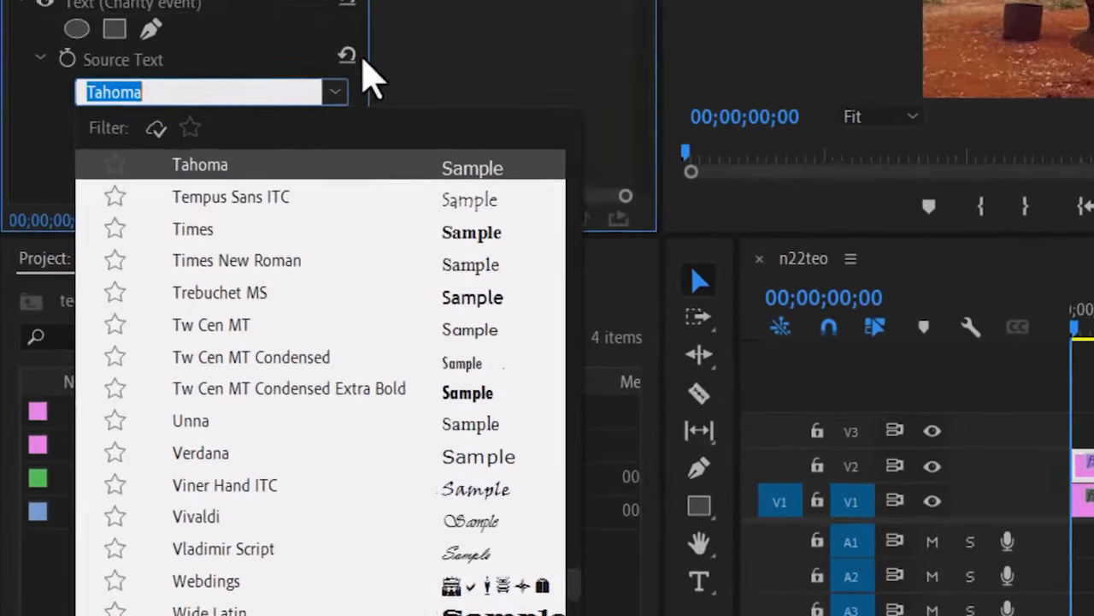
click(316, 227)
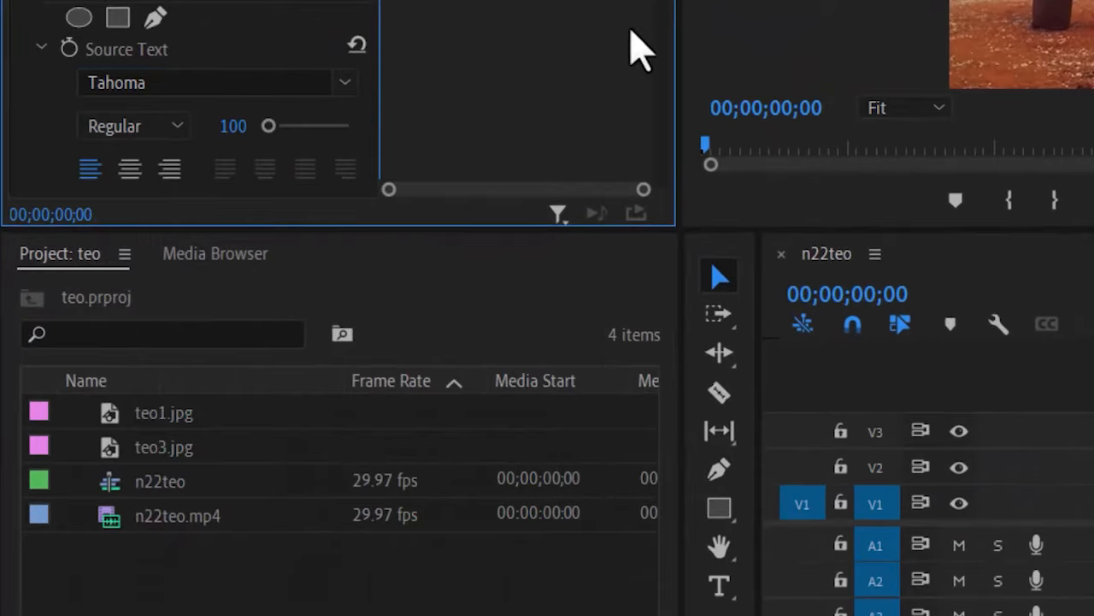
click(177, 128)
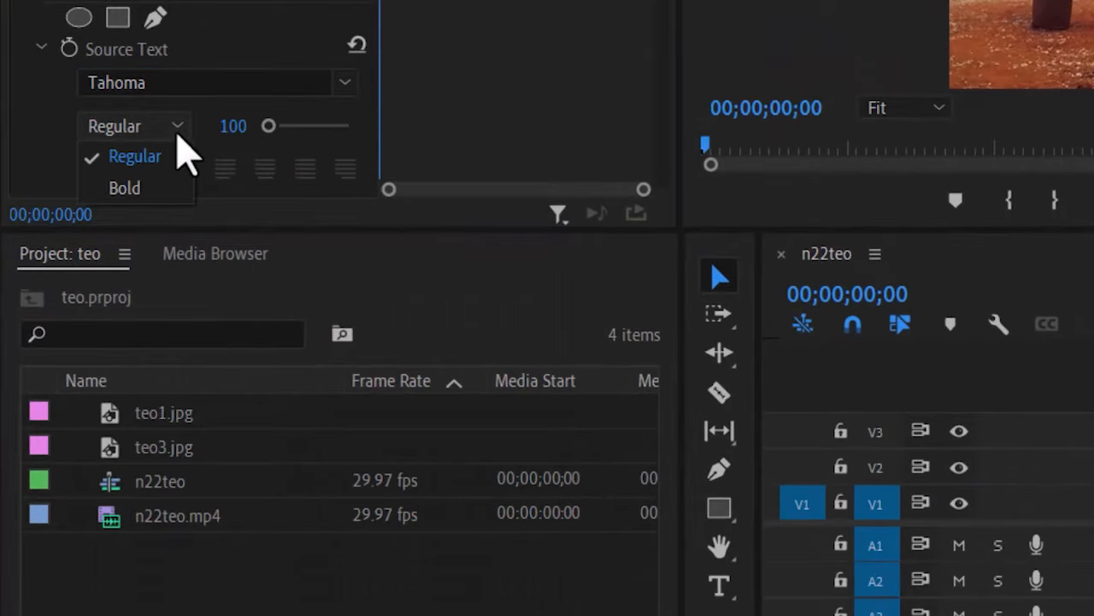
click(142, 203)
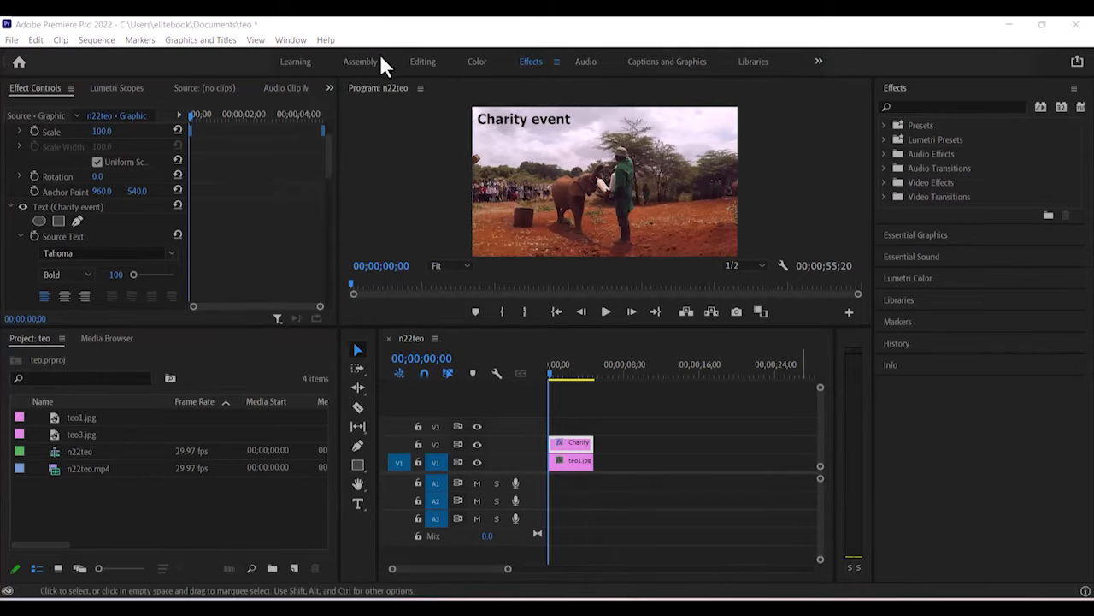
click(584, 365)
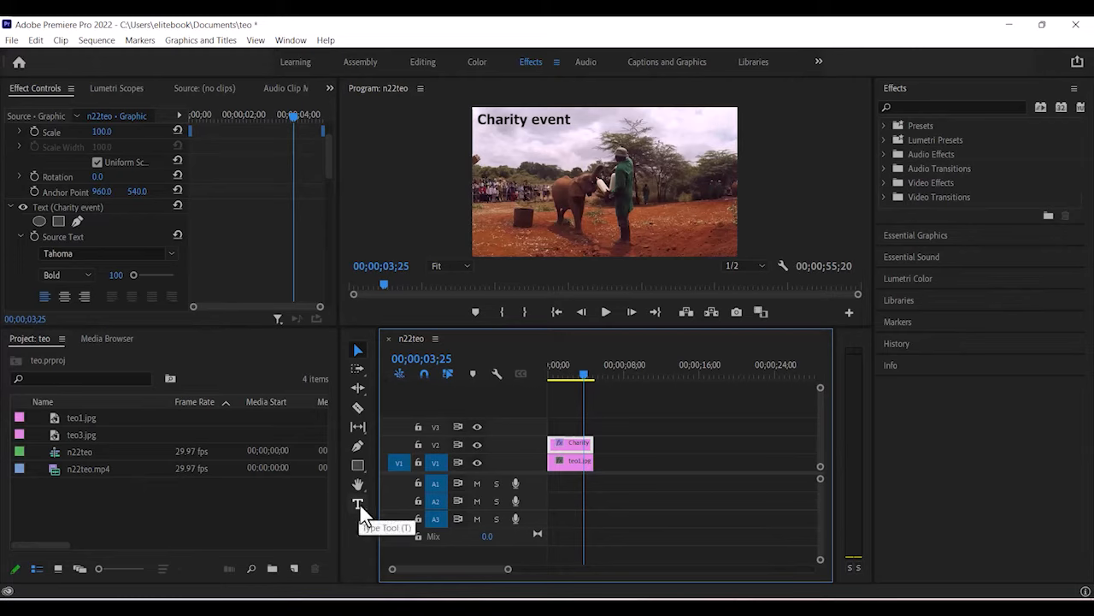
Put the playhead at exactly 00;00;03;00 and widen the timeline zoom.
click(440, 360)
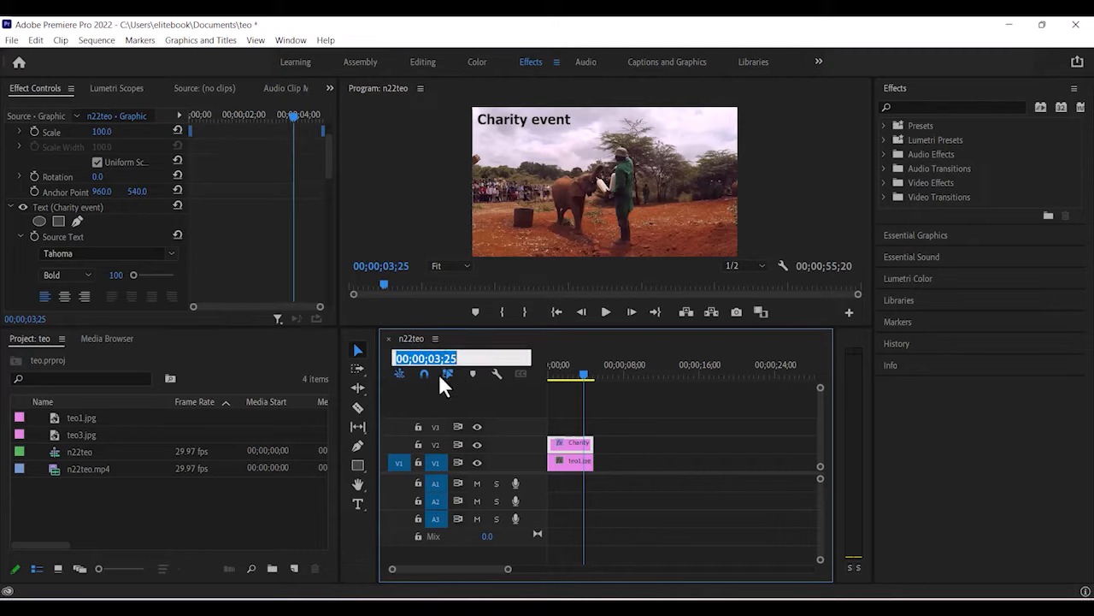
click(456, 358)
key(BackSpace)
key(BackSpace)
text(00)
key(Return)
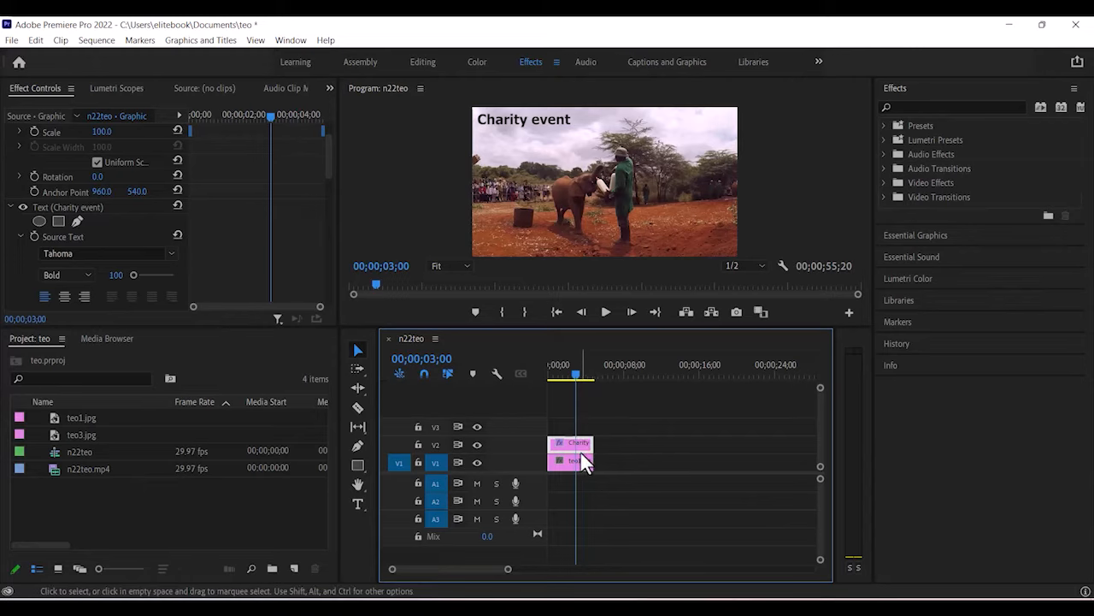
drag(510, 568, 489, 577)
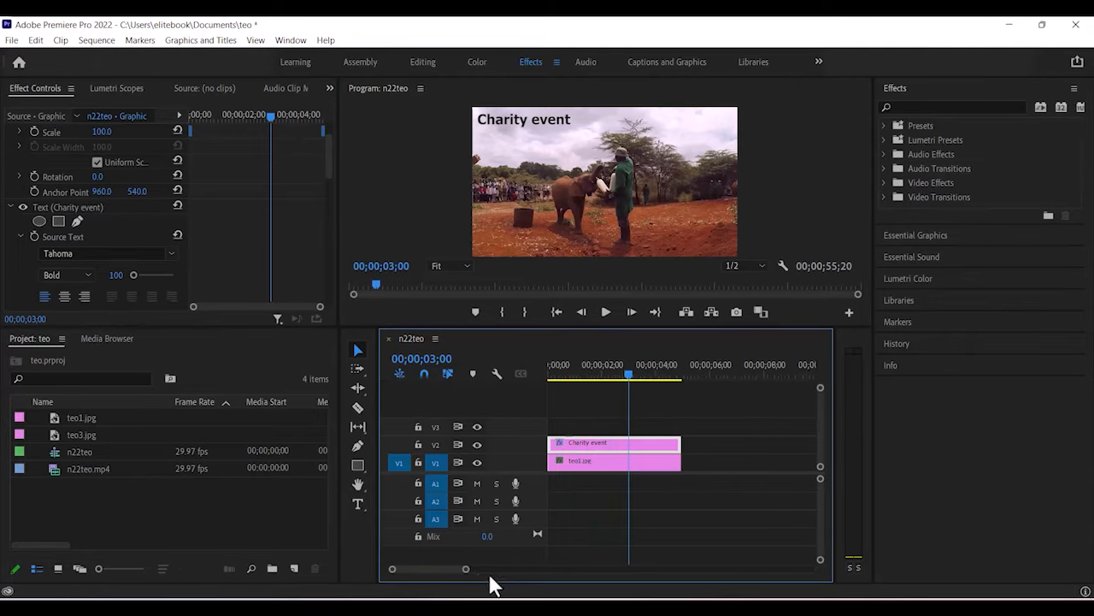
click(358, 504)
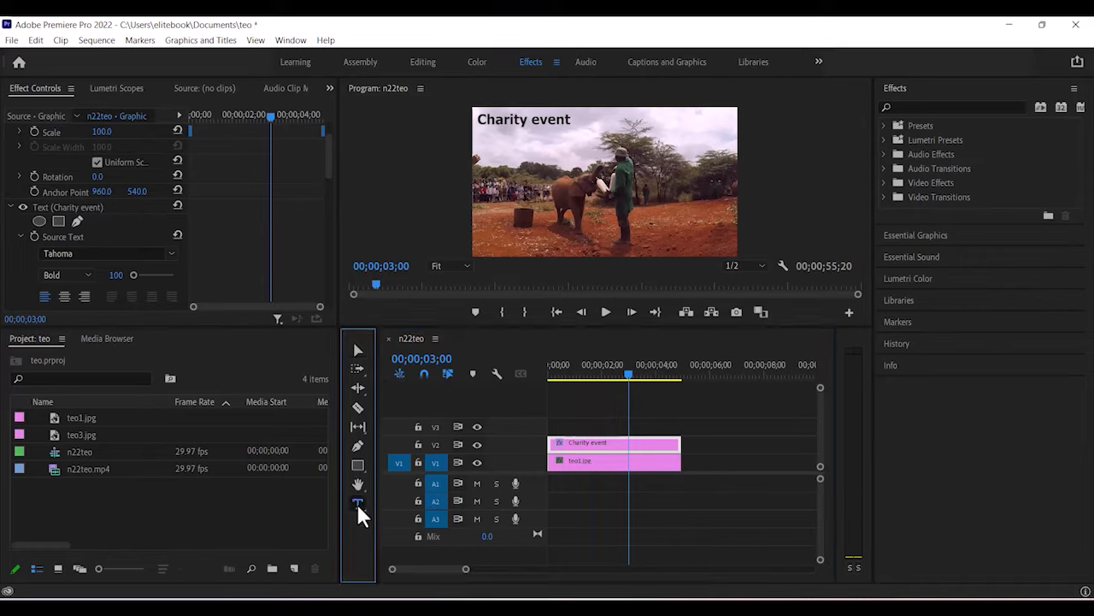
Add a second line 'Tawara Elephant Orphanage' below Charity event in the same title.
click(481, 132)
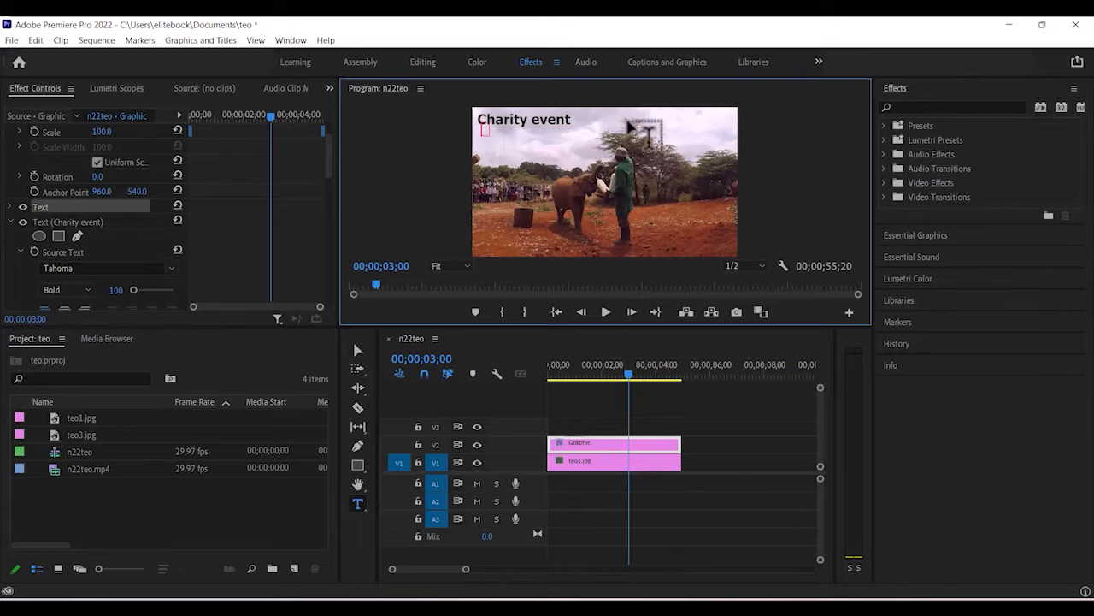
text(Tawara Ele)
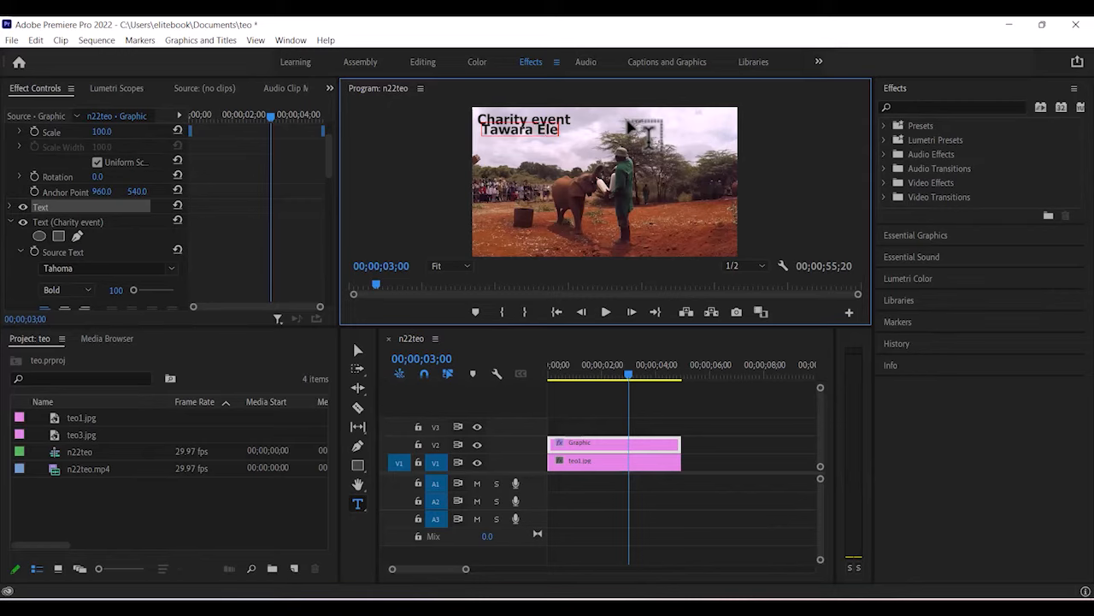
text(phant Orp)
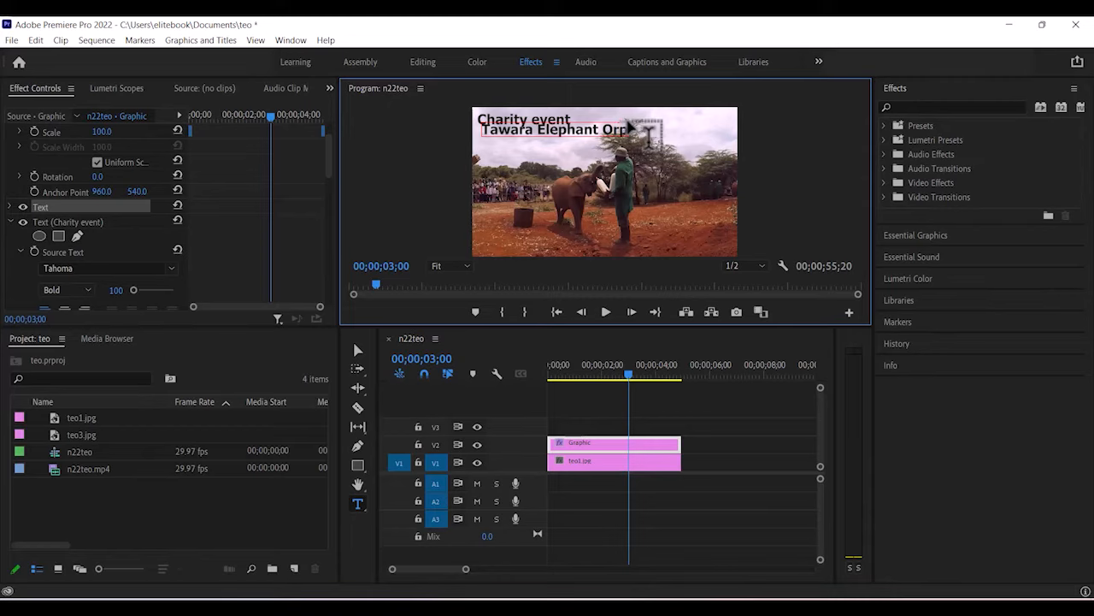
text(hanage)
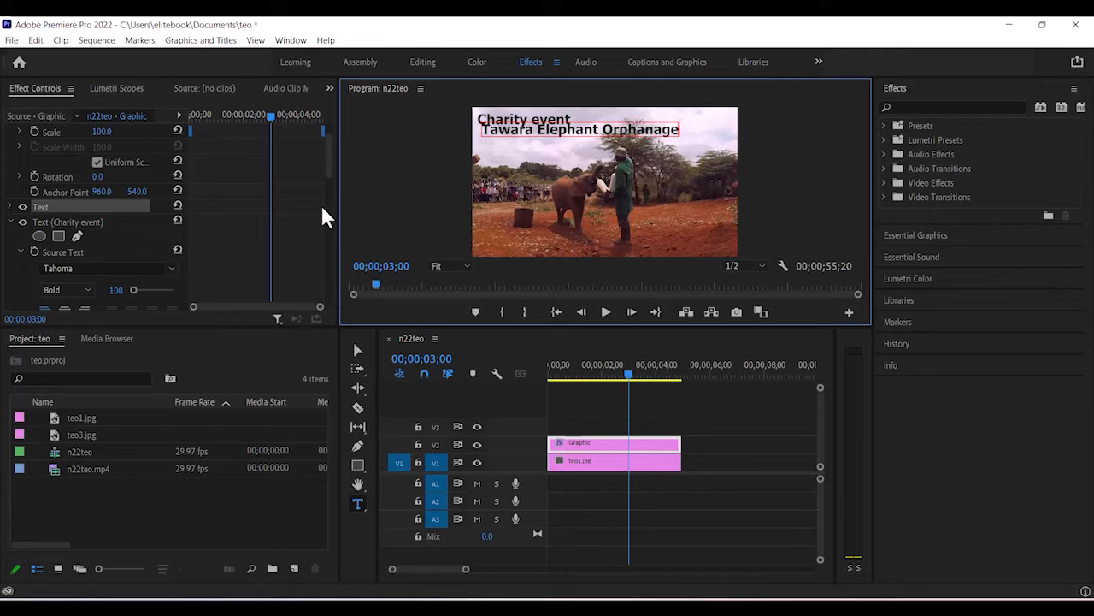
click(358, 351)
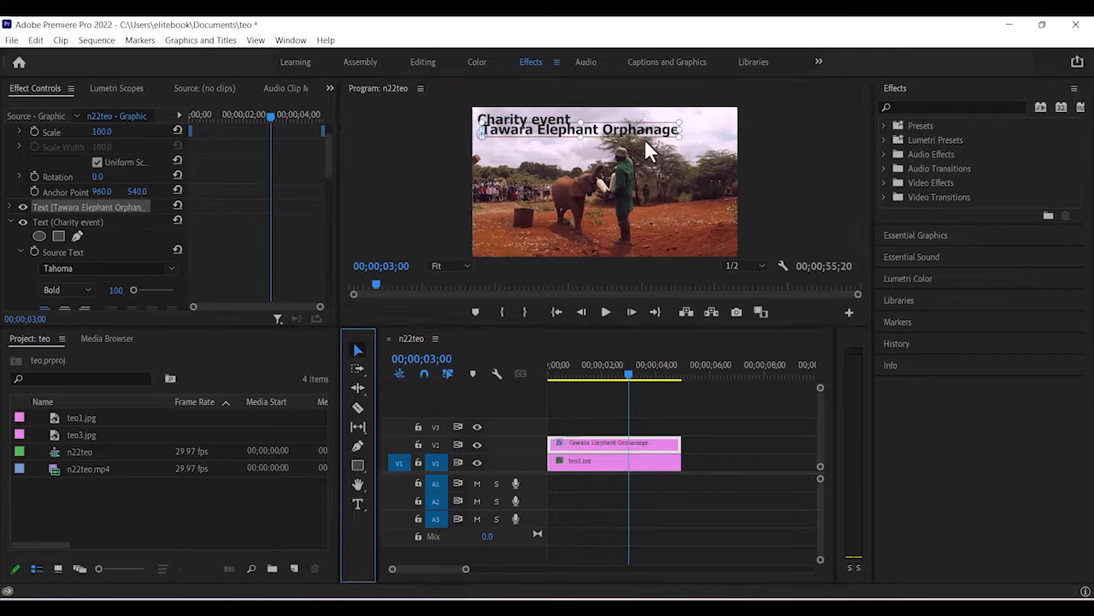
drag(629, 129, 624, 131)
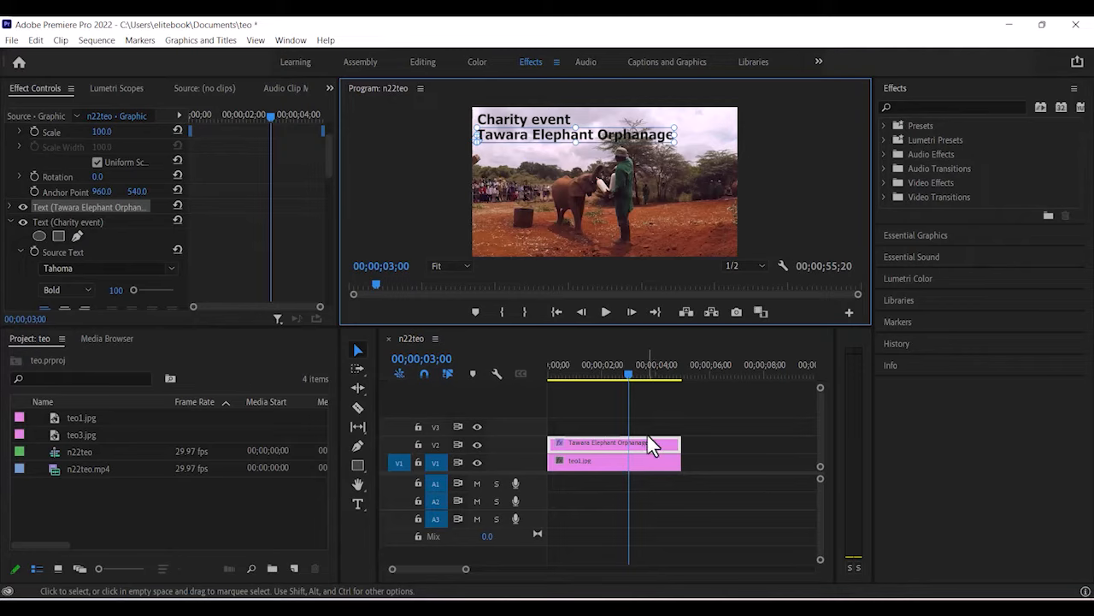
Undo the extra text line so the title holds only Charity event.
key(ctrl+z)
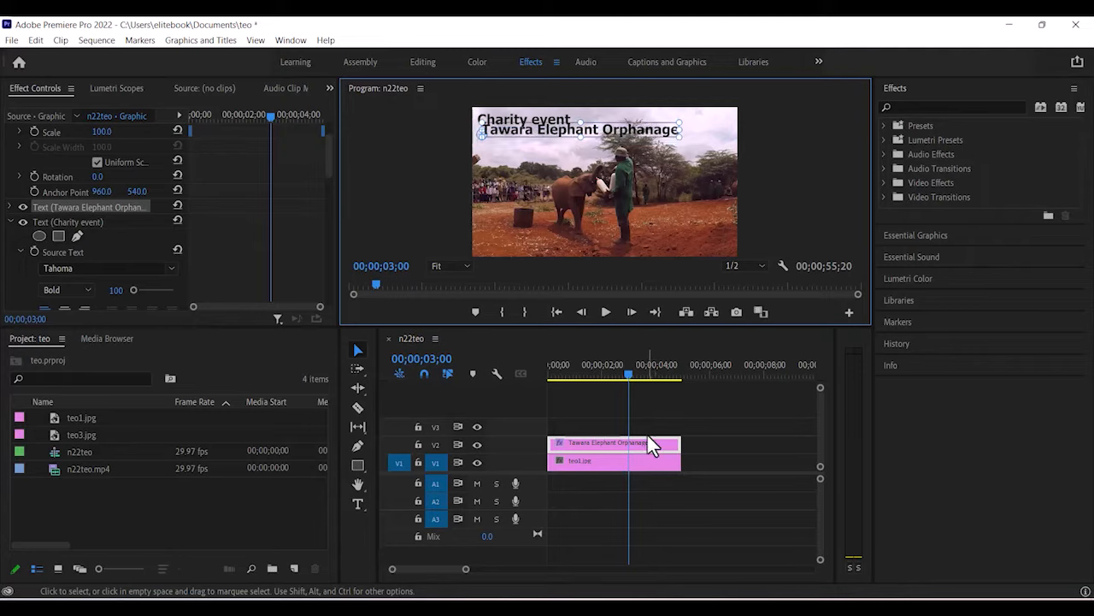
key(ctrl+z)
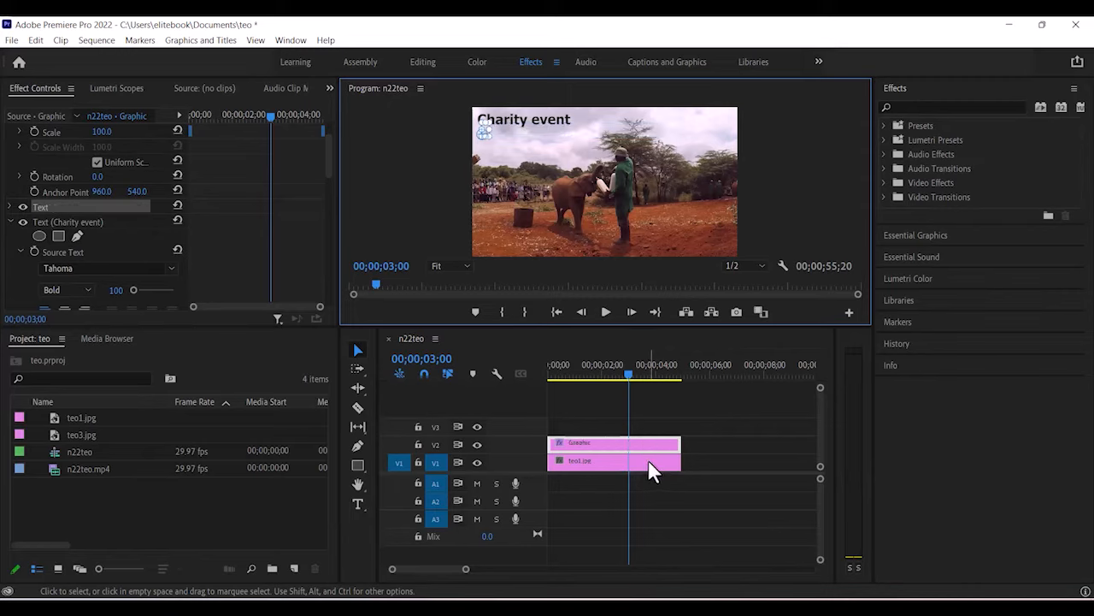
key(ctrl+z)
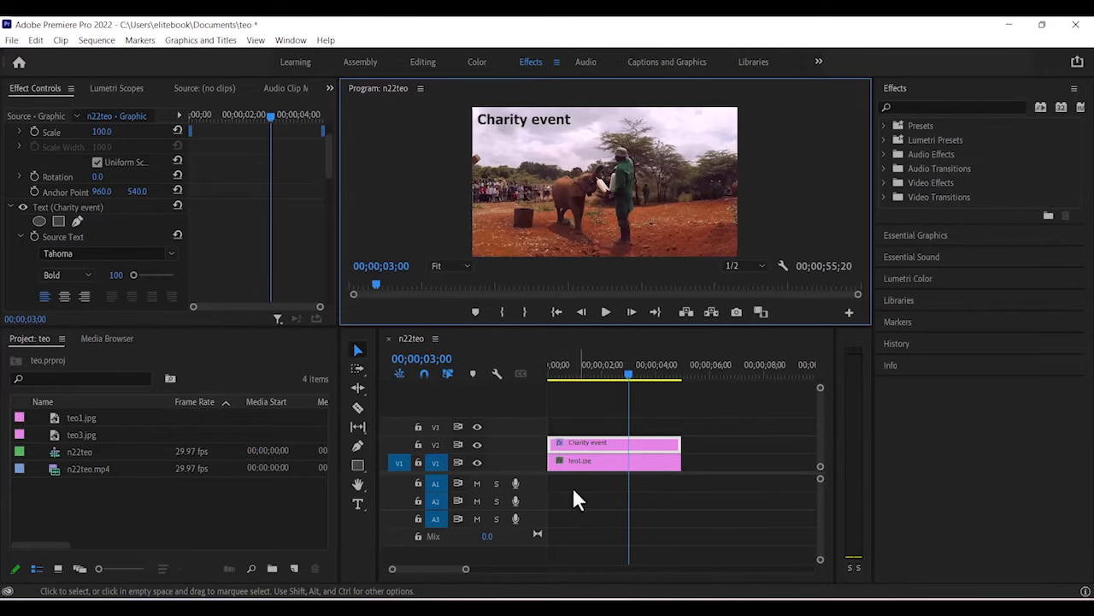
Create a separate 'Tawara Elephant Orphamage' text graphic at the 3-second mark on its own track.
click(725, 449)
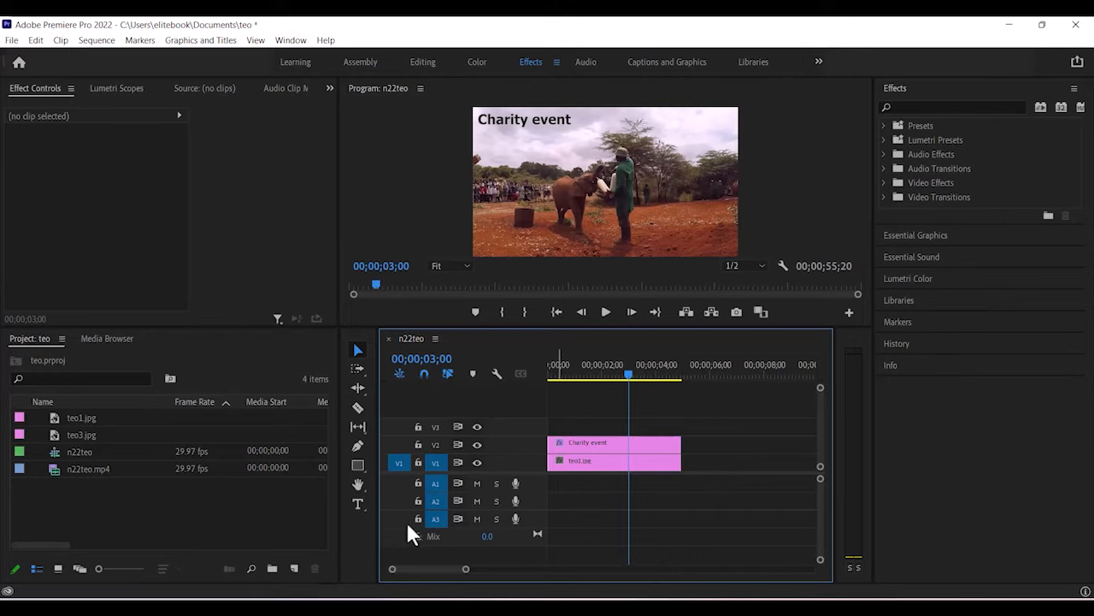
click(354, 505)
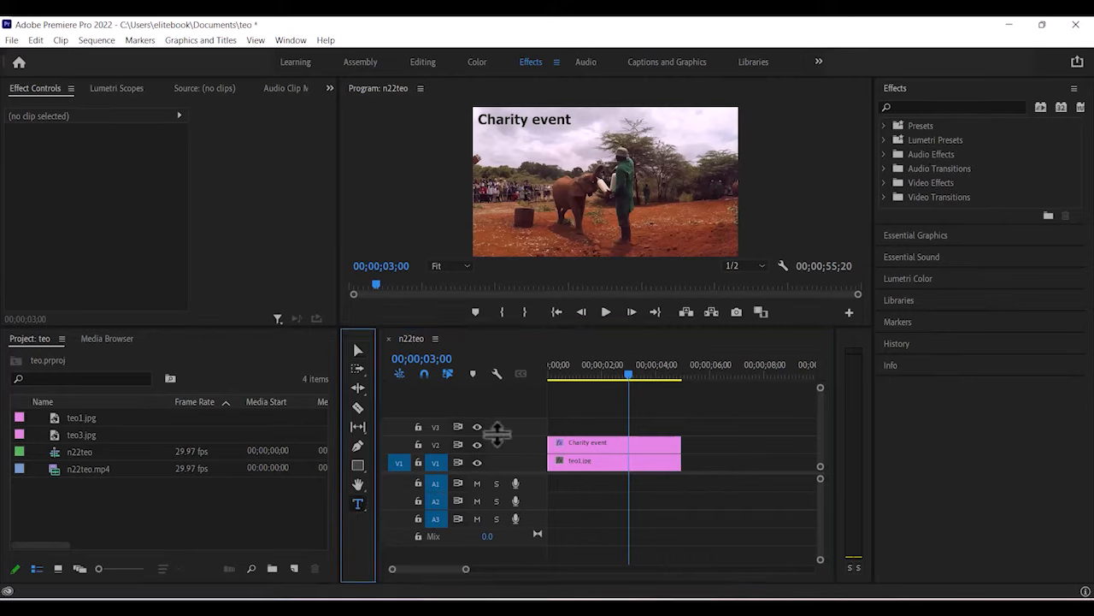
click(484, 134)
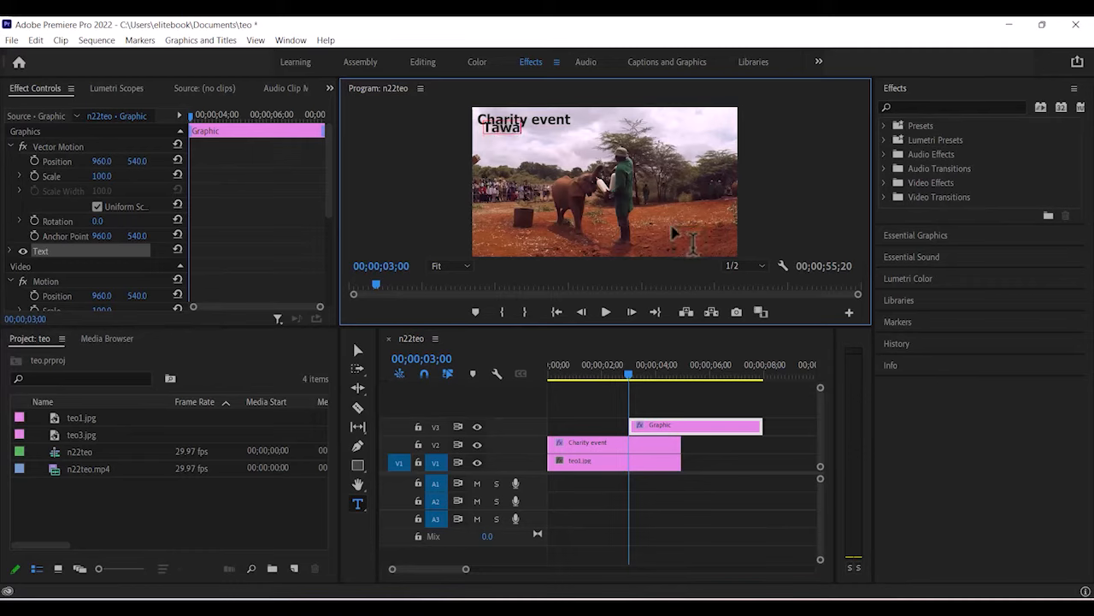
text(ra)
text( Elel)
text(hant)
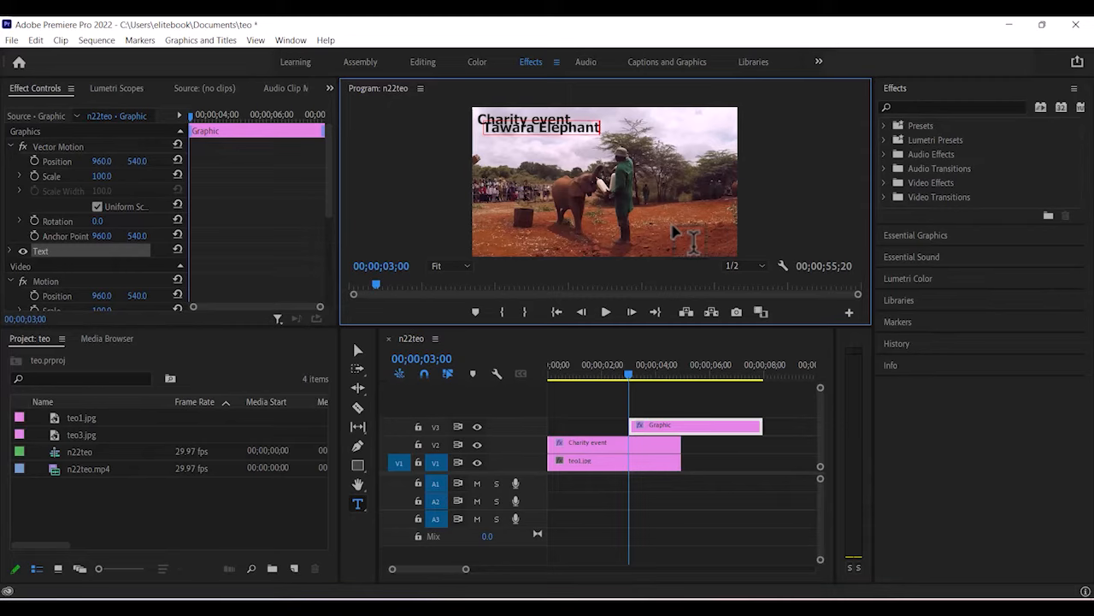
text( Orpha)
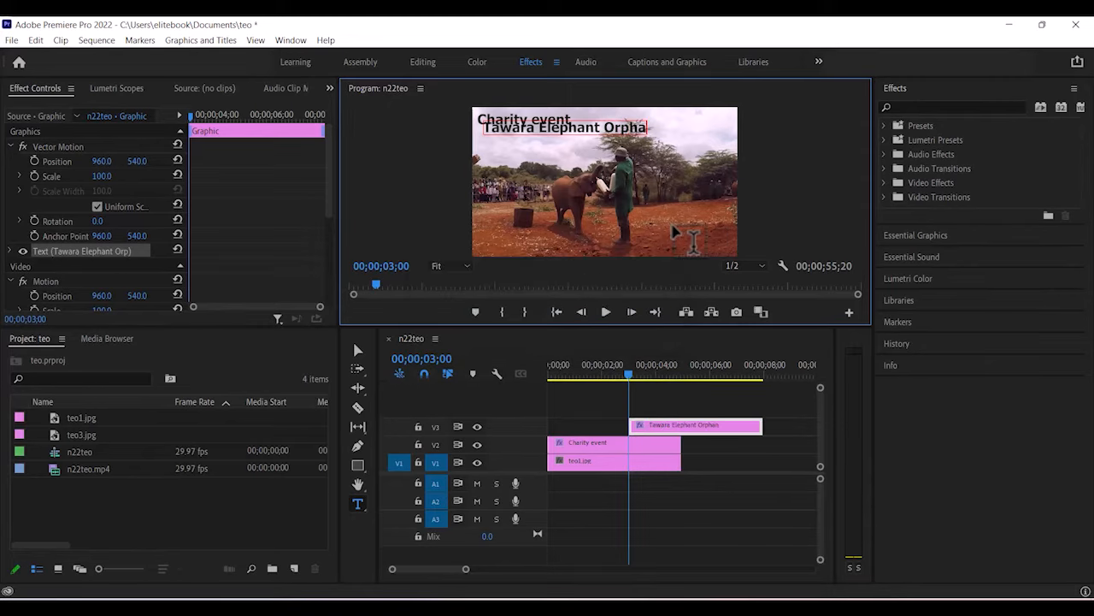
text(mage)
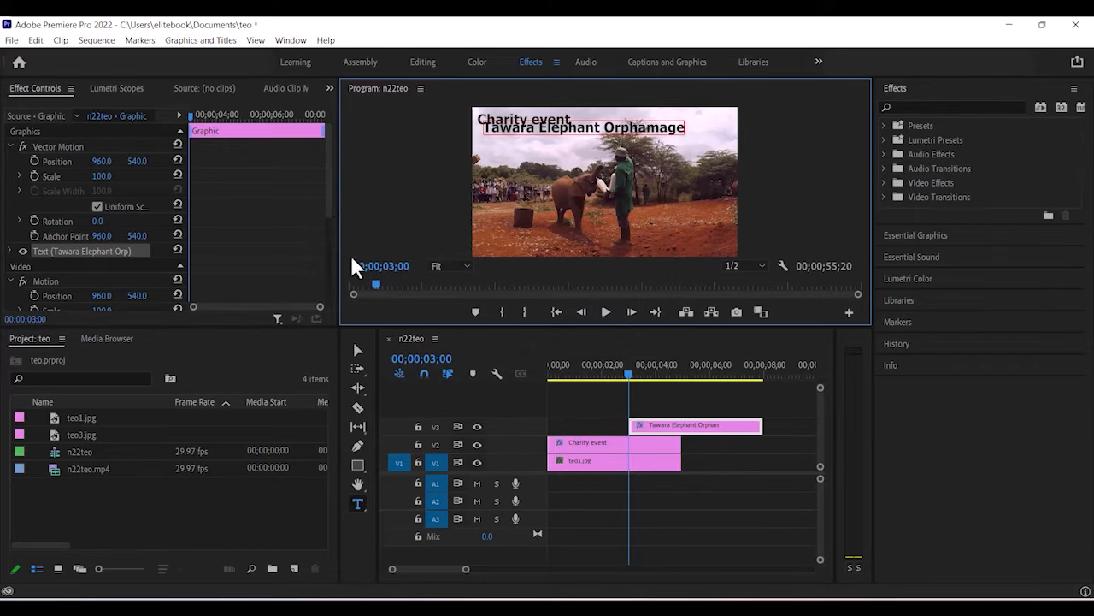
click(357, 351)
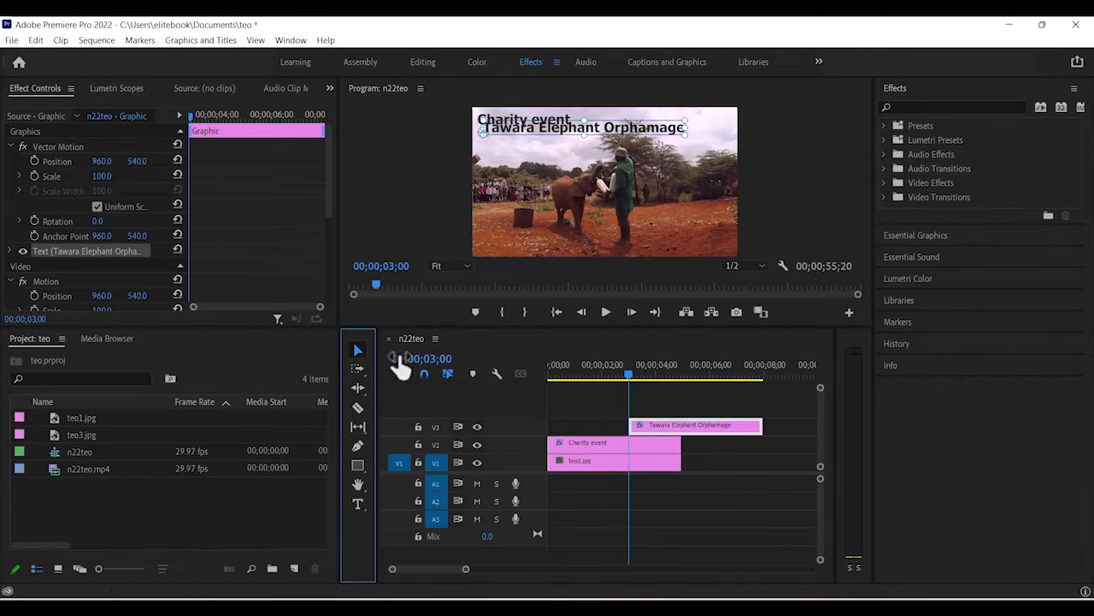
Place the subtitle under Charity event and set it to Tahoma Regular at size 63.
drag(554, 137, 549, 132)
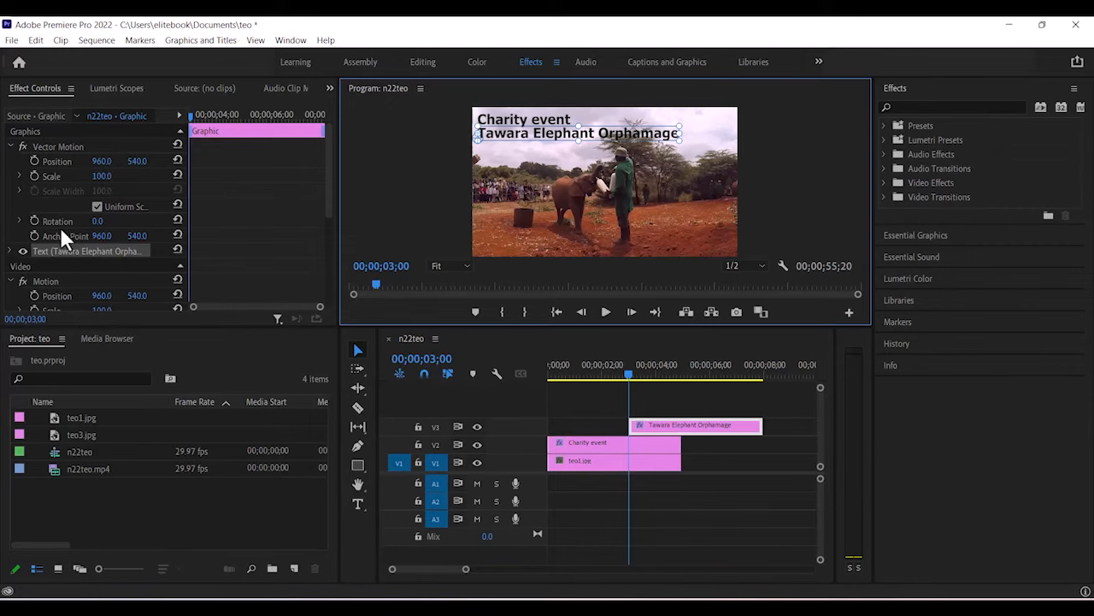
scroll(58, 226, down, 3)
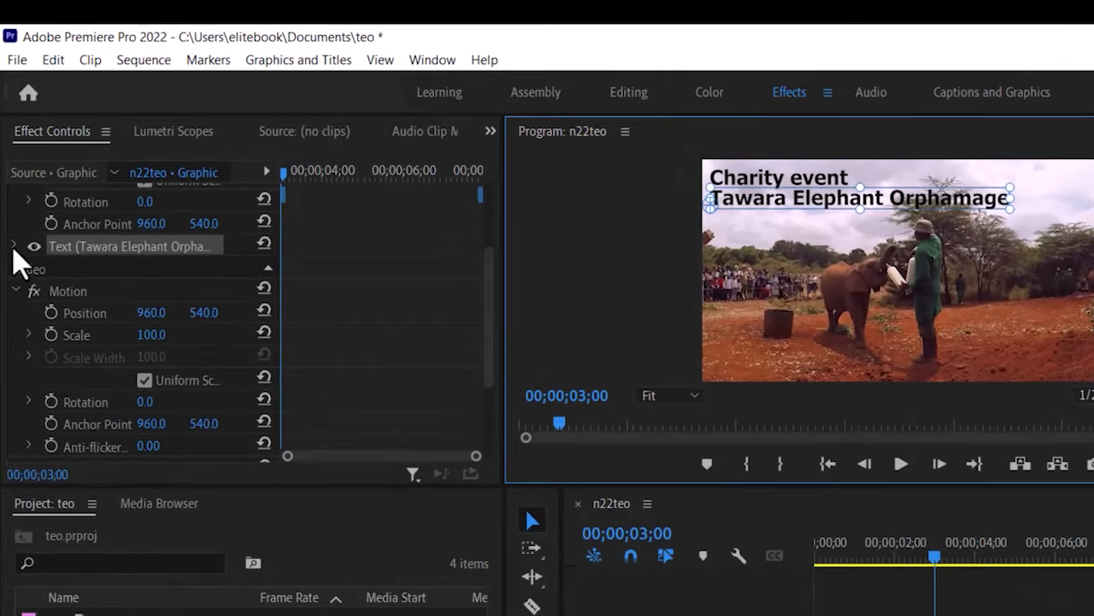
click(11, 174)
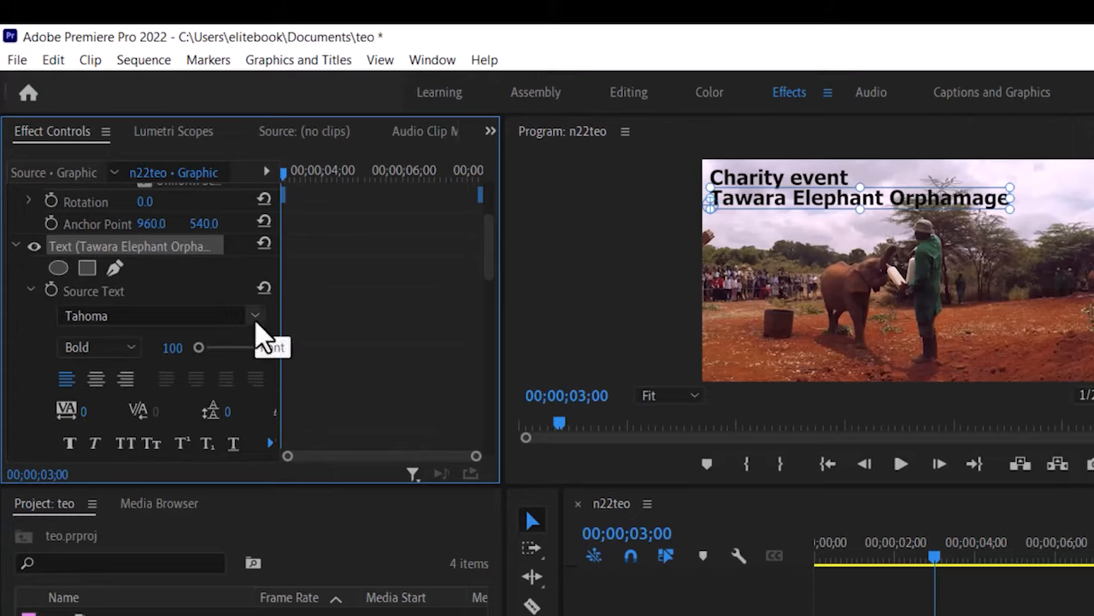
click(131, 348)
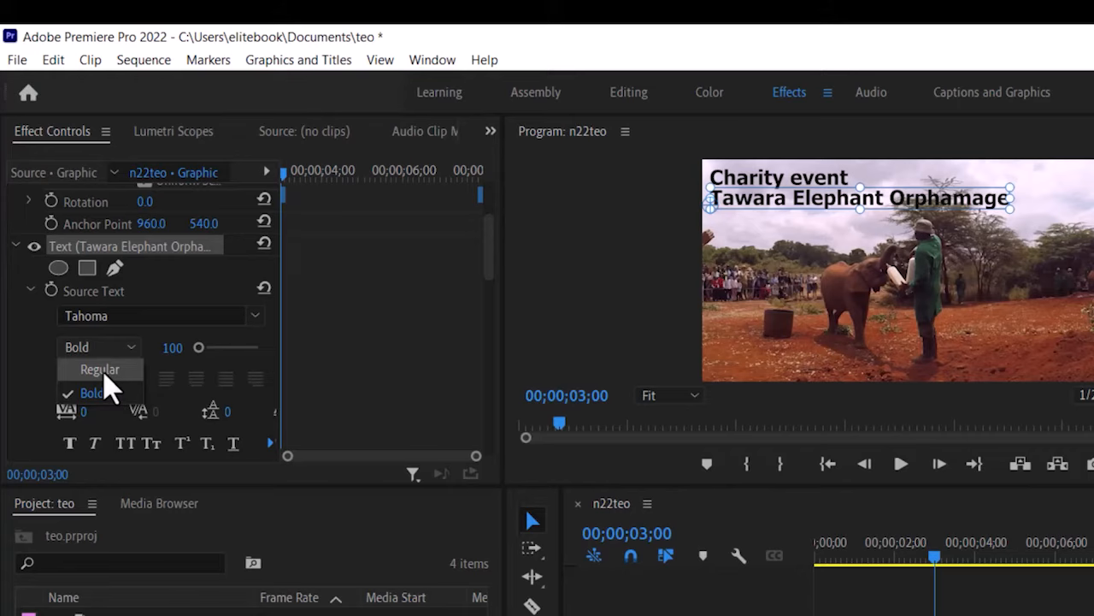
click(103, 374)
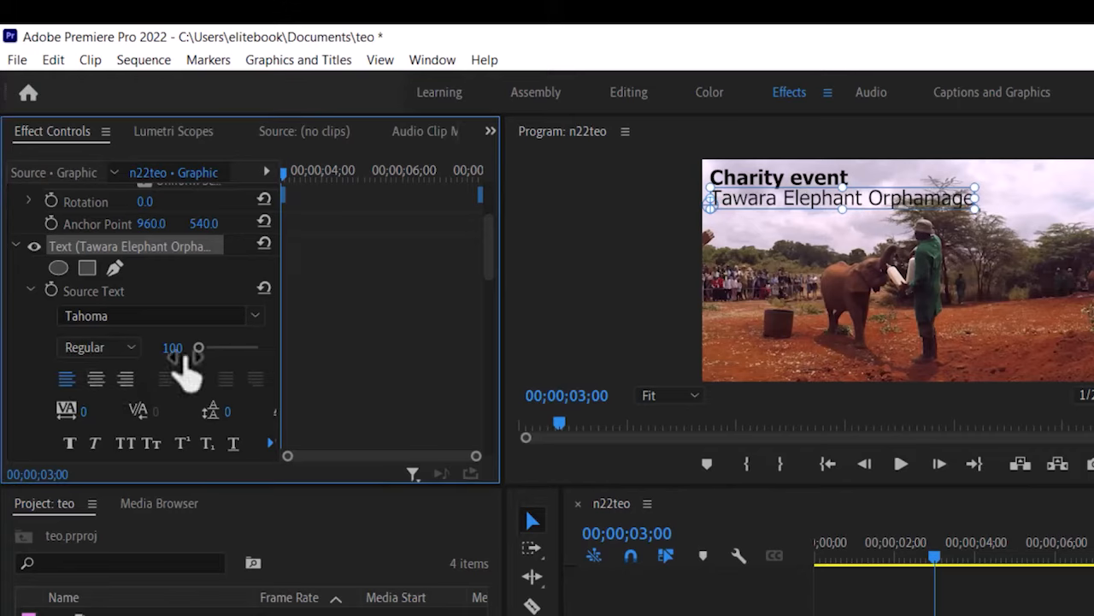
drag(198, 350, 195, 351)
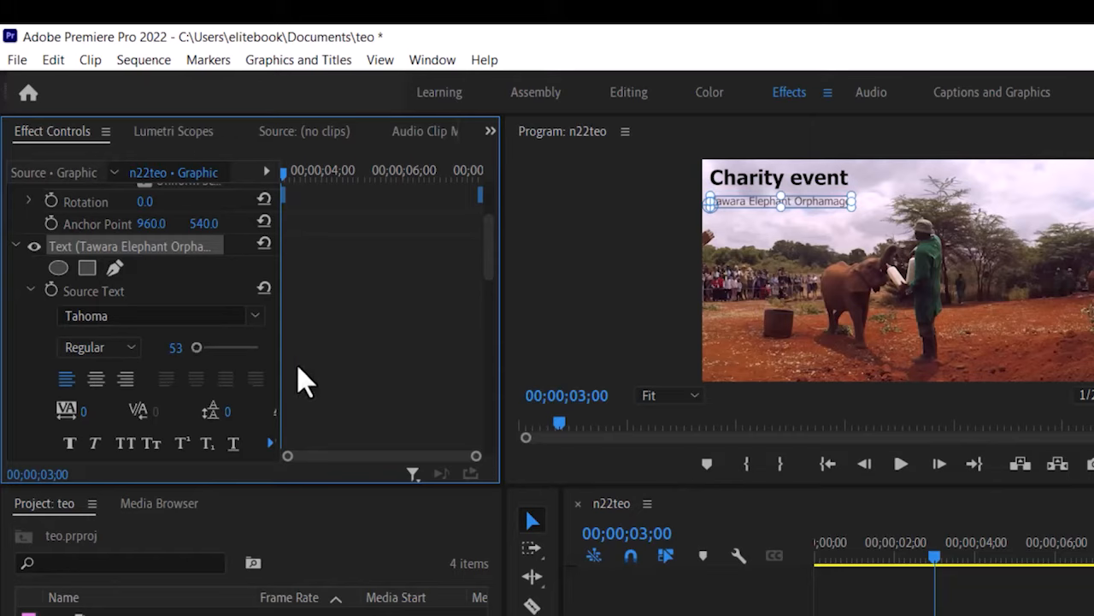
drag(200, 350, 94, 348)
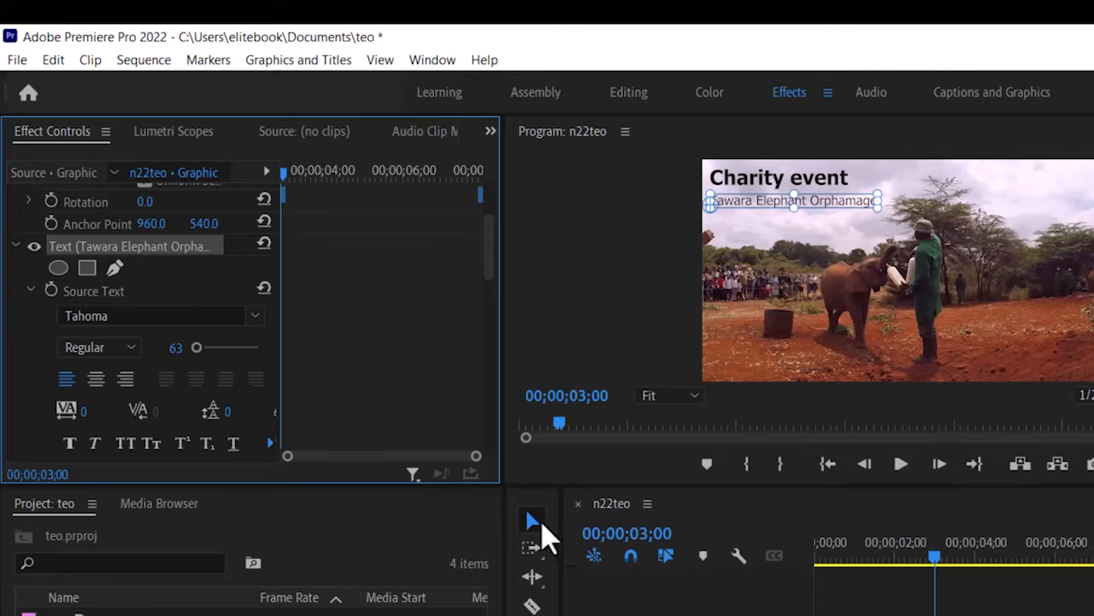
drag(831, 202, 831, 199)
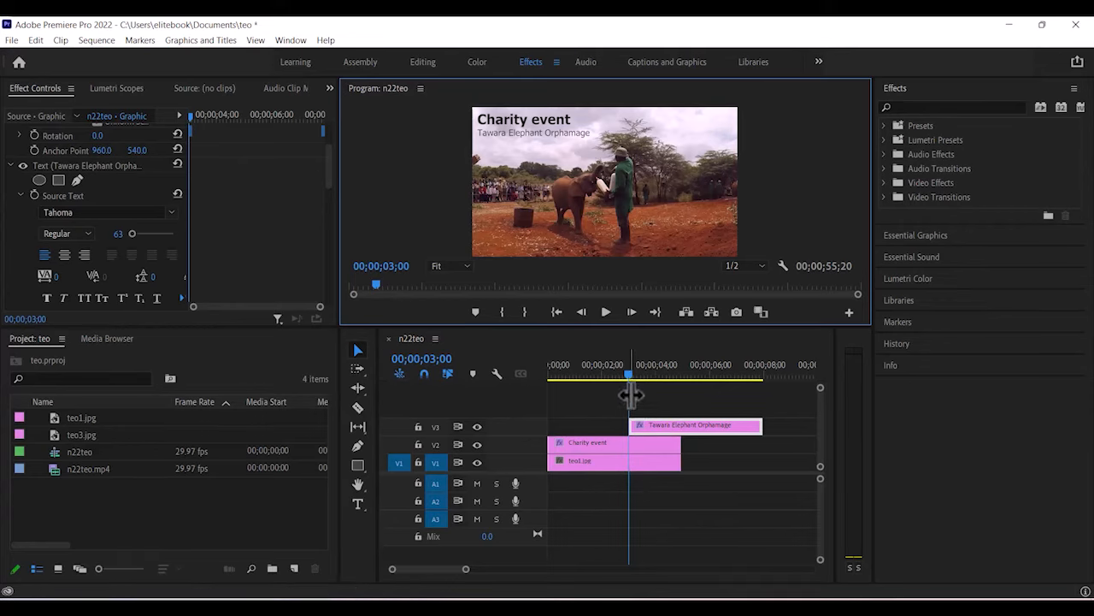
Stretch the teo1.jpg and Charity event clips to end with the subtitle, around 8 seconds.
drag(629, 374, 596, 382)
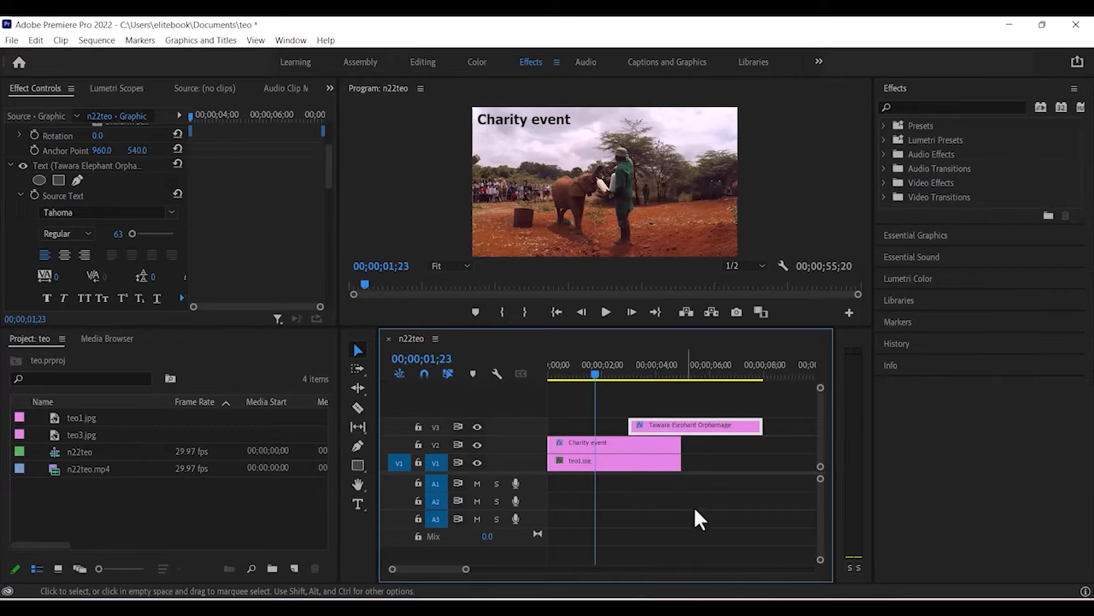
drag(709, 510, 656, 441)
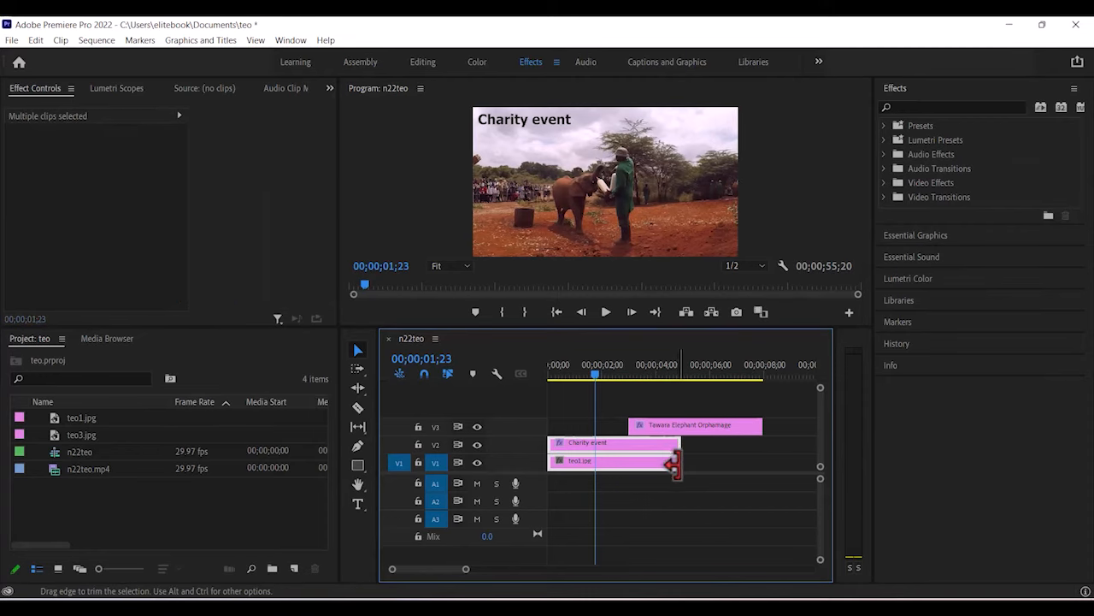
drag(674, 463, 761, 461)
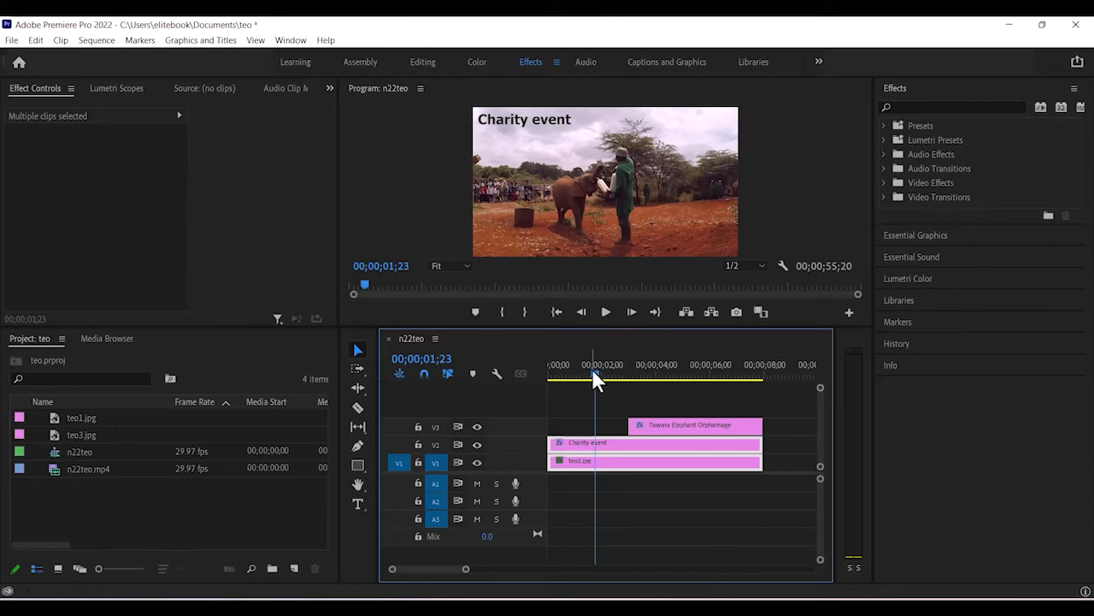
drag(594, 372, 719, 378)
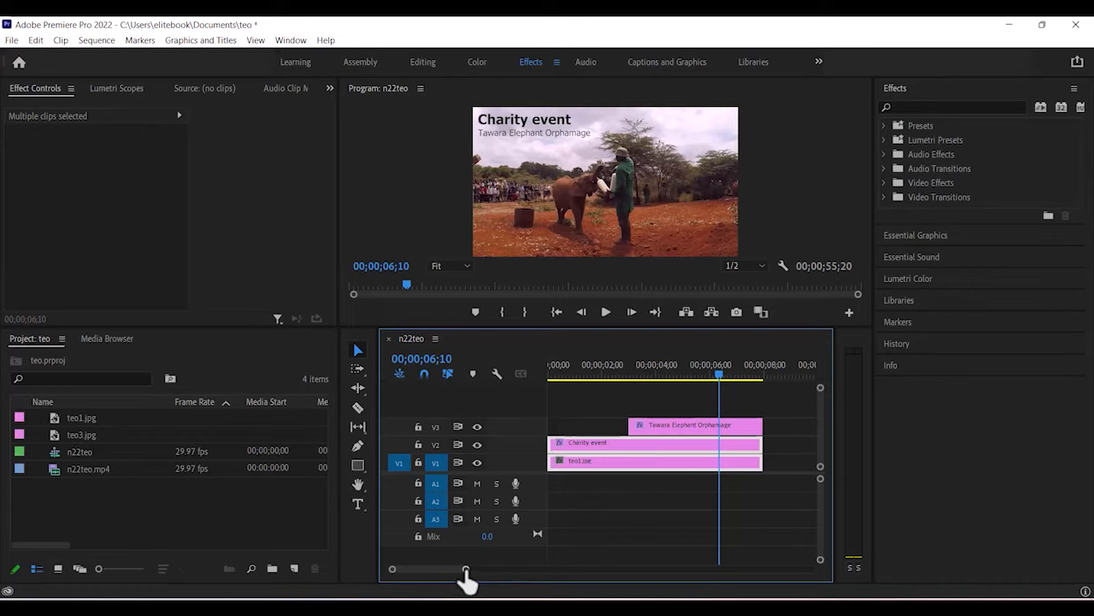
drag(466, 569, 505, 570)
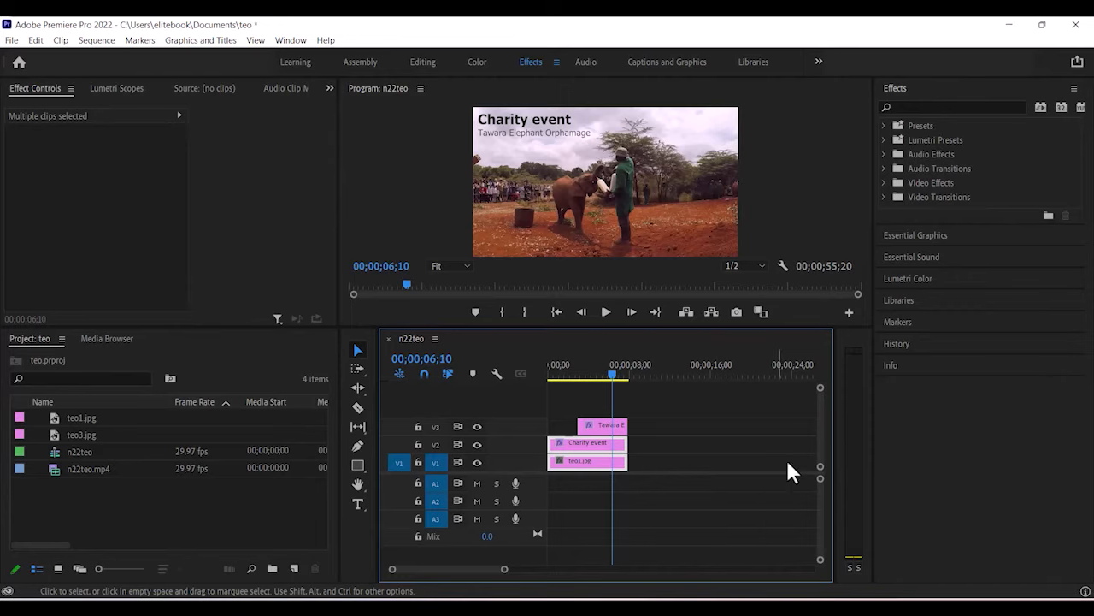
Move the playhead to 00;00;09;00 by editing the timeline timecode.
click(428, 360)
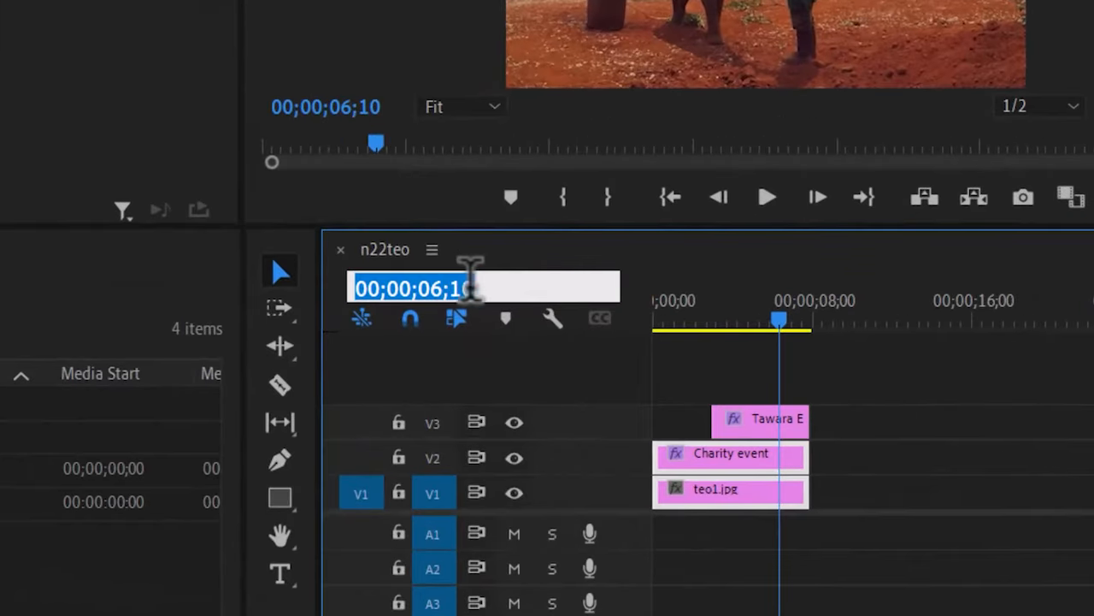
click(459, 354)
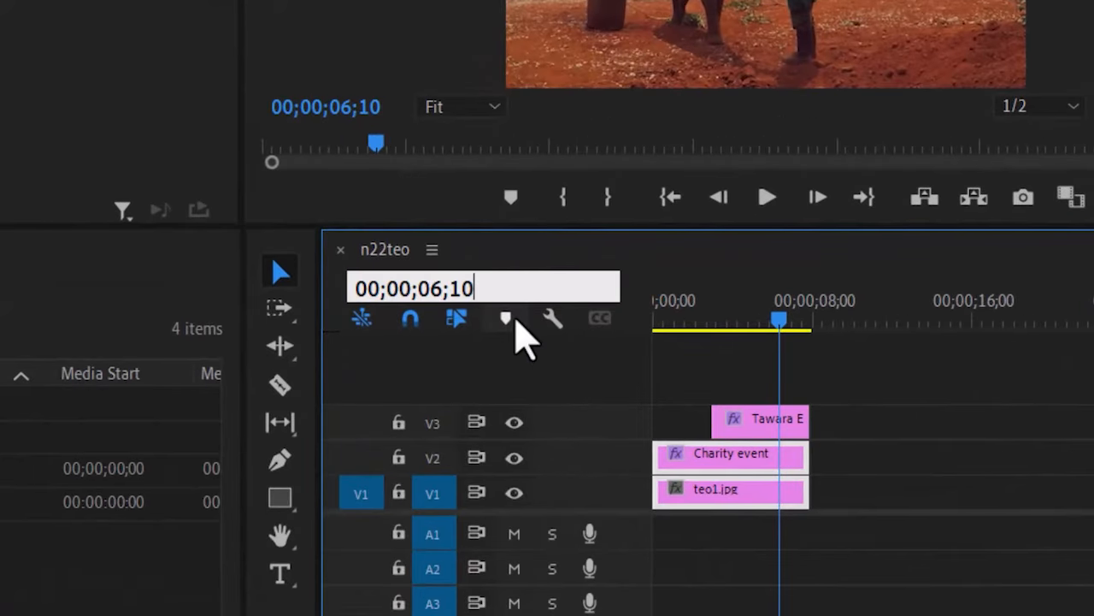
key(BackSpace)
key(BackSpace)
text(00)
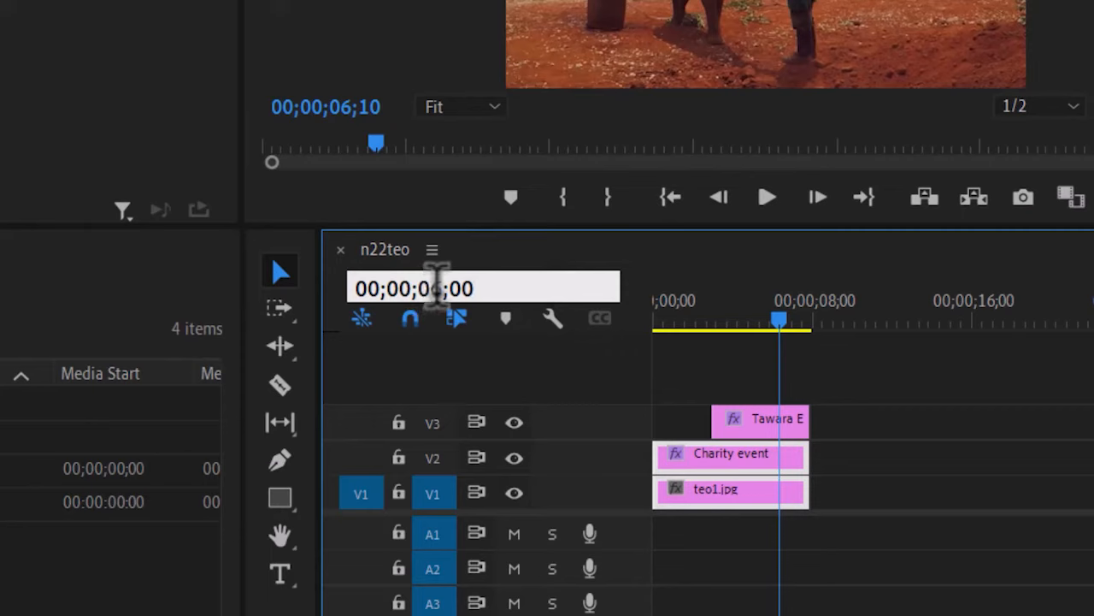
key(BackSpace)
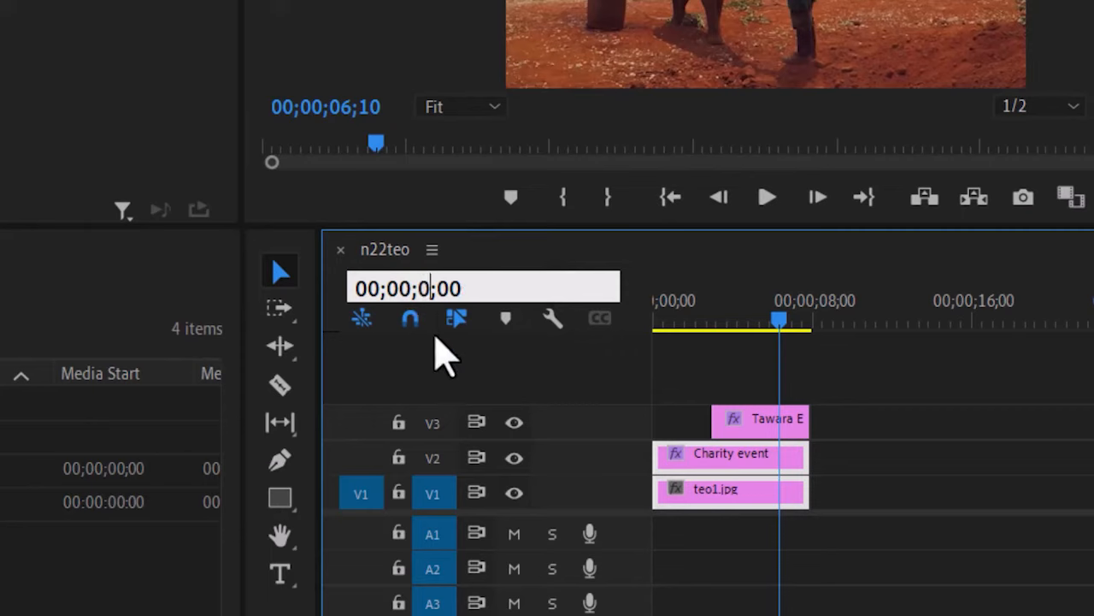
text(9)
key(Return)
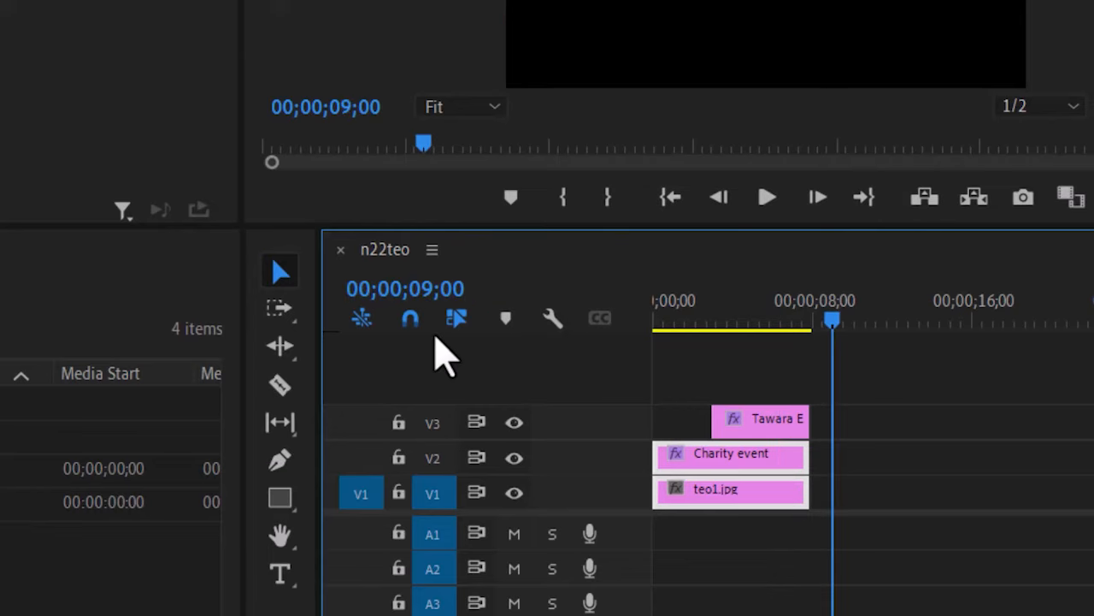
Extend all three opening clips so they end at 9 seconds.
key(=)
key(=)
key(=)
key(=)
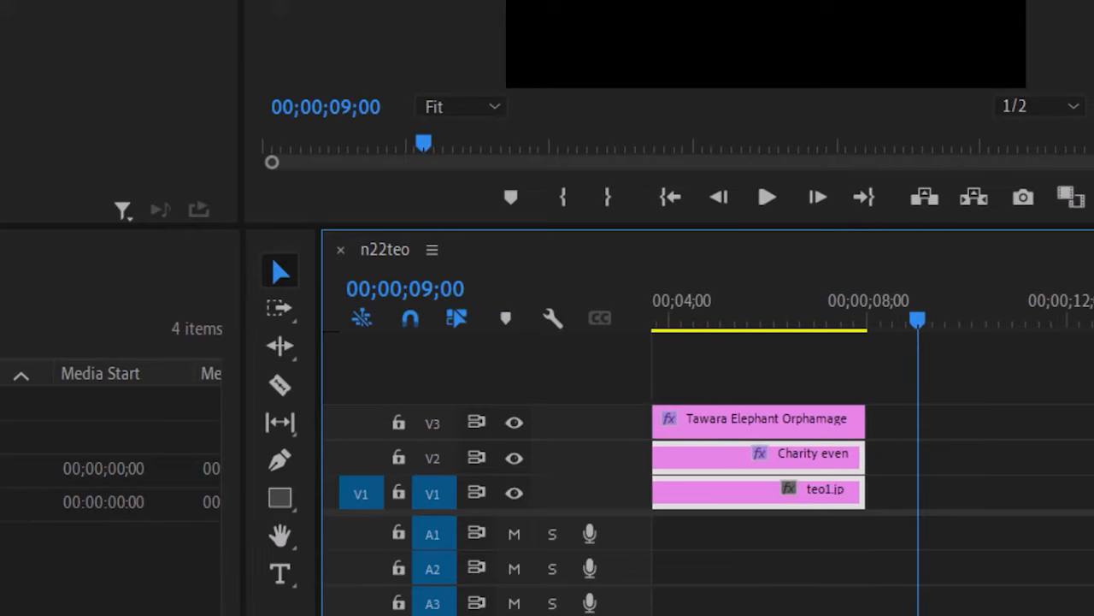
key(=)
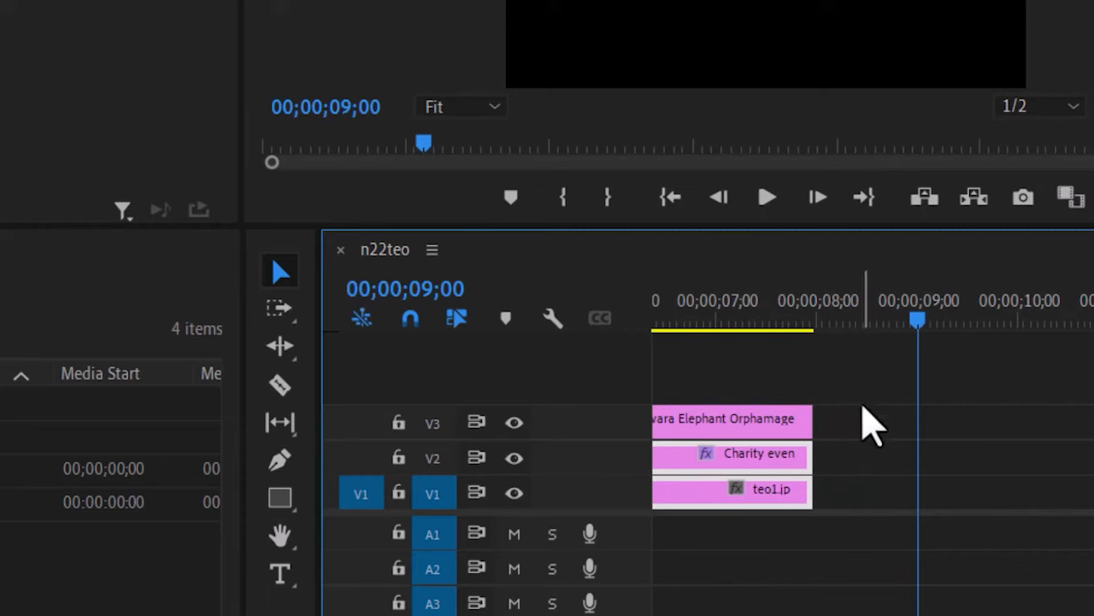
drag(870, 384, 746, 581)
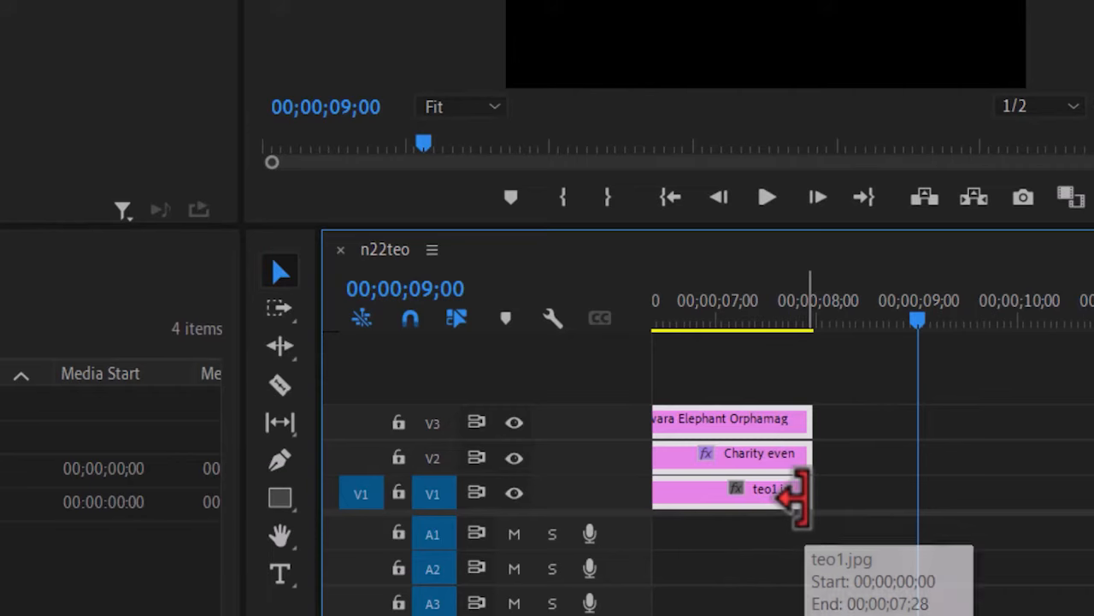
drag(798, 496, 903, 494)
key(minus)
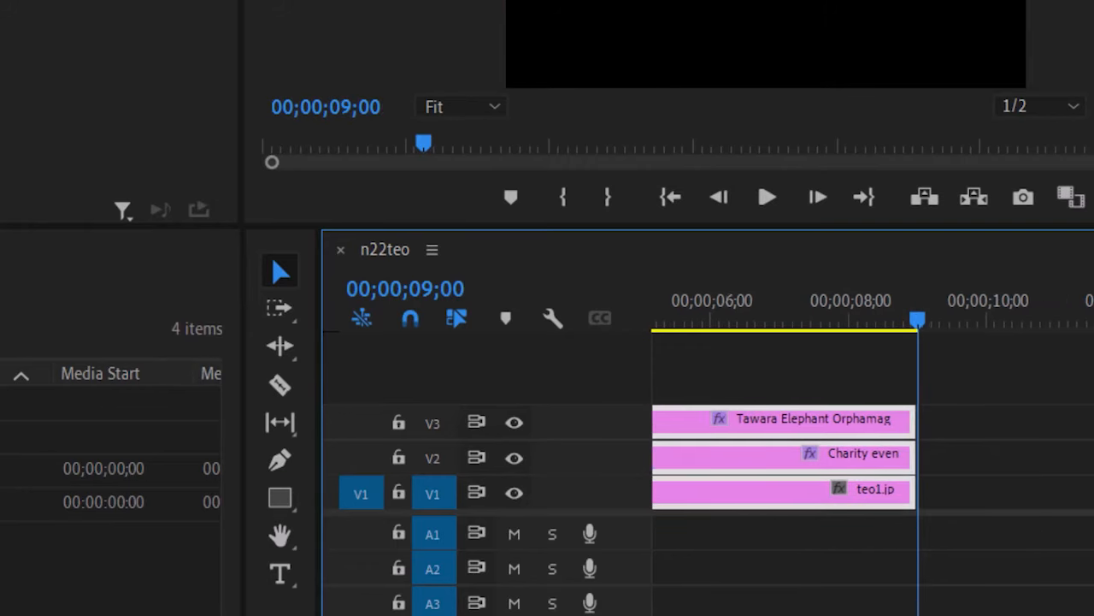
key(minus)
key(minus)
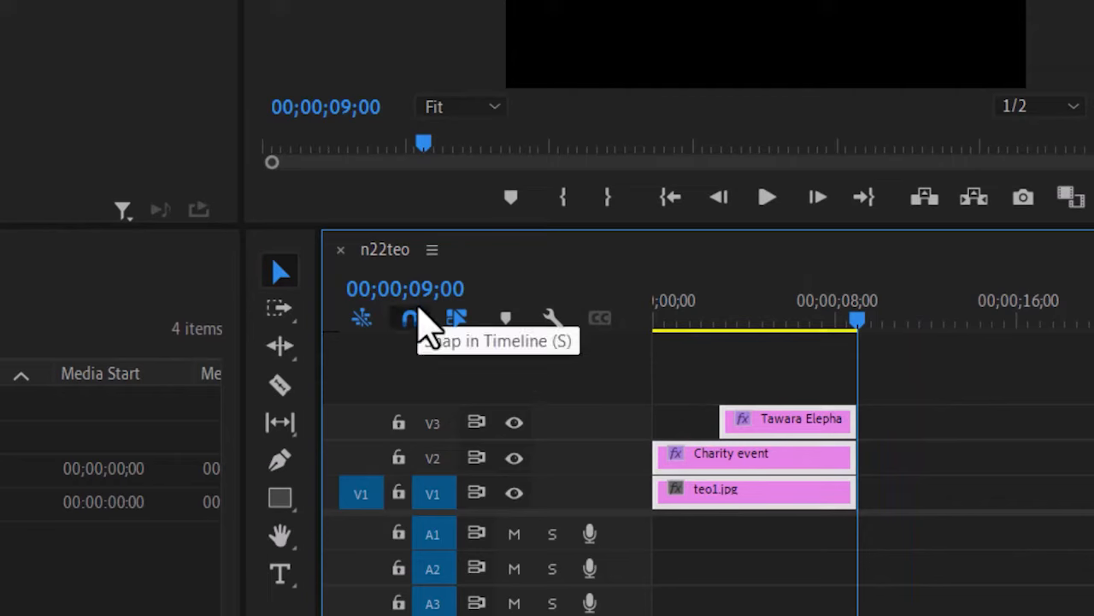
Set the current time to 00;00;06;00 and save the project.
click(421, 288)
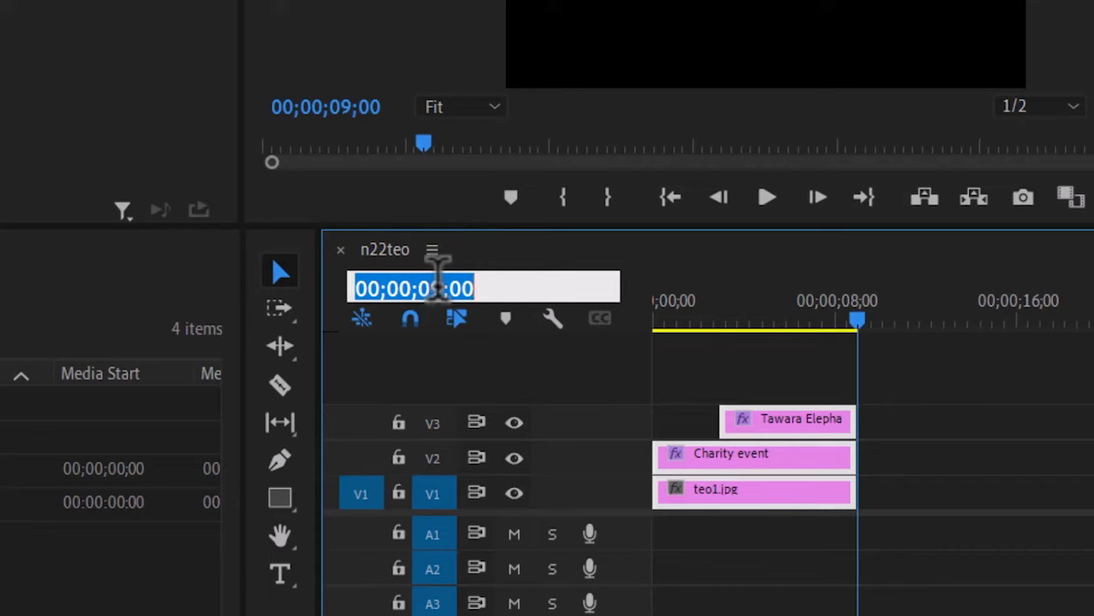
click(440, 286)
key(BackSpace)
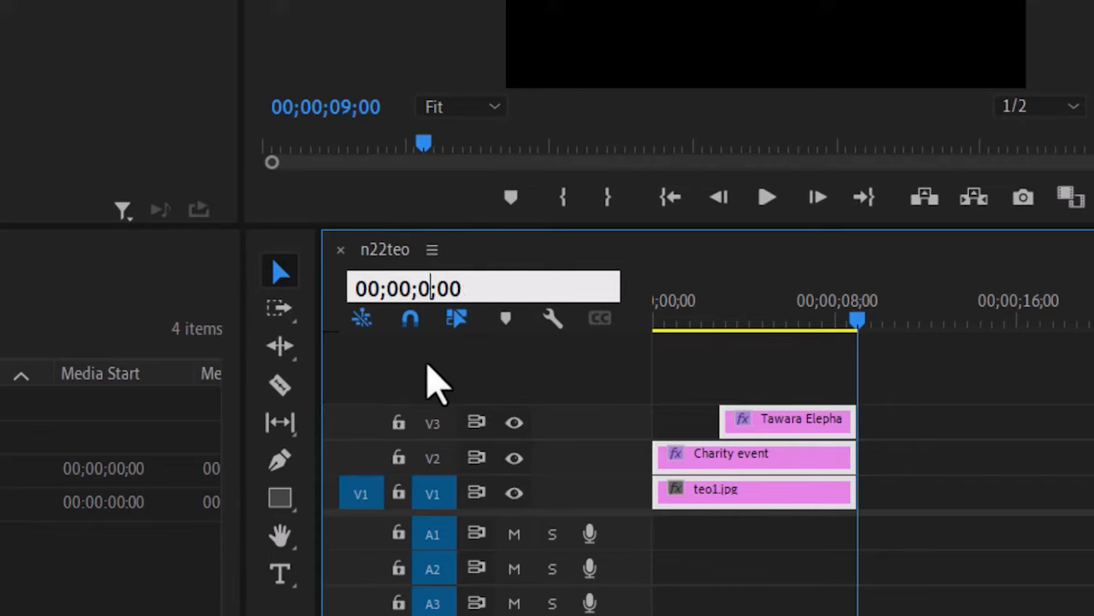
text(6)
key(Return)
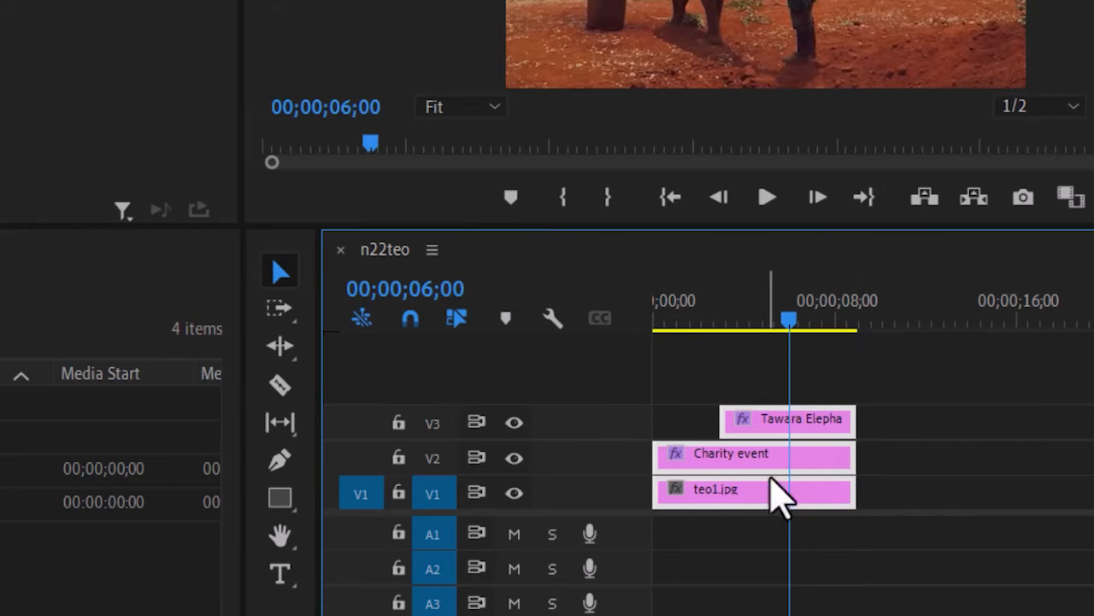
key(ctrl+s)
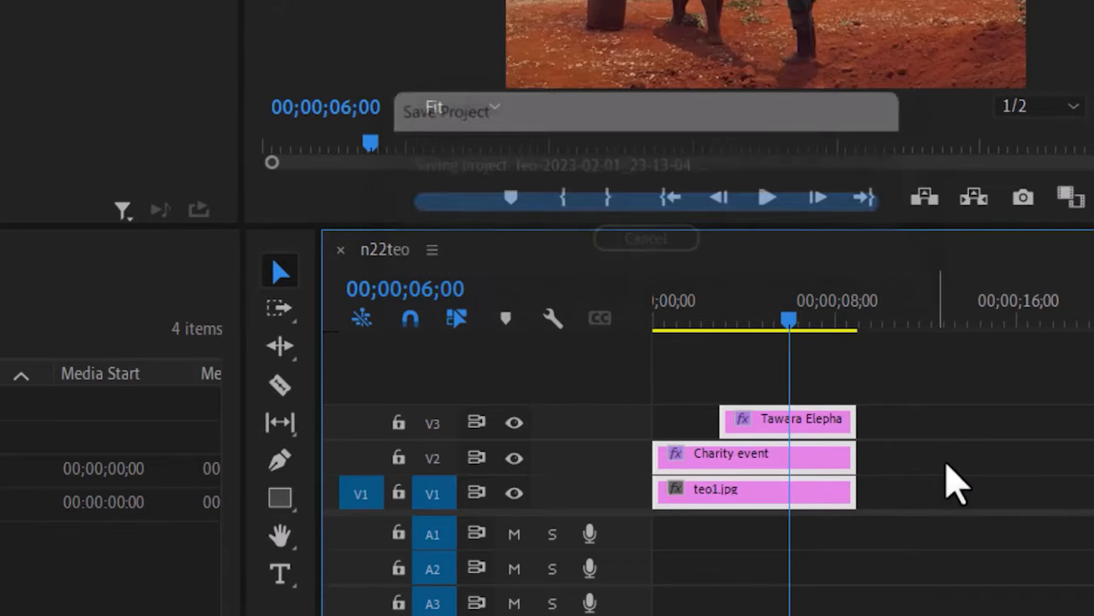
click(944, 518)
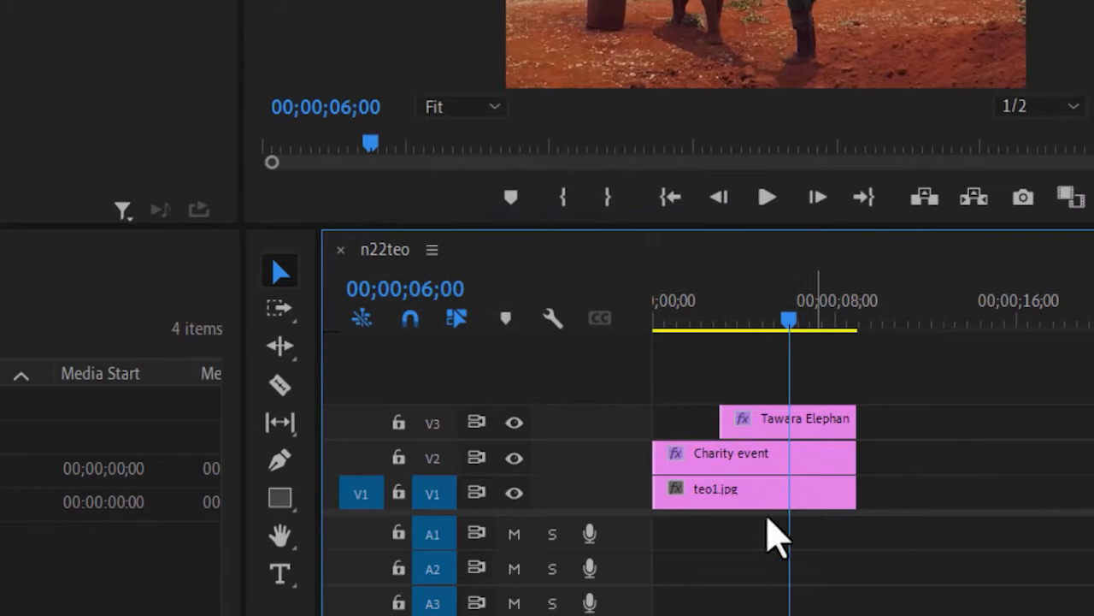
Add a new text line reading 'Help us support them' on the video frame.
click(279, 573)
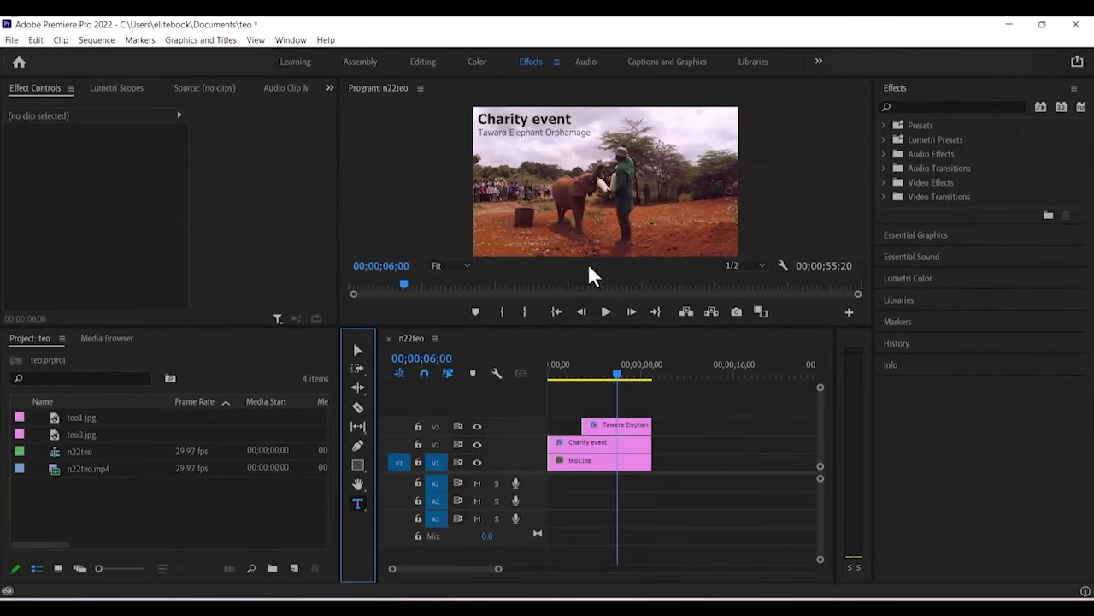
click(483, 139)
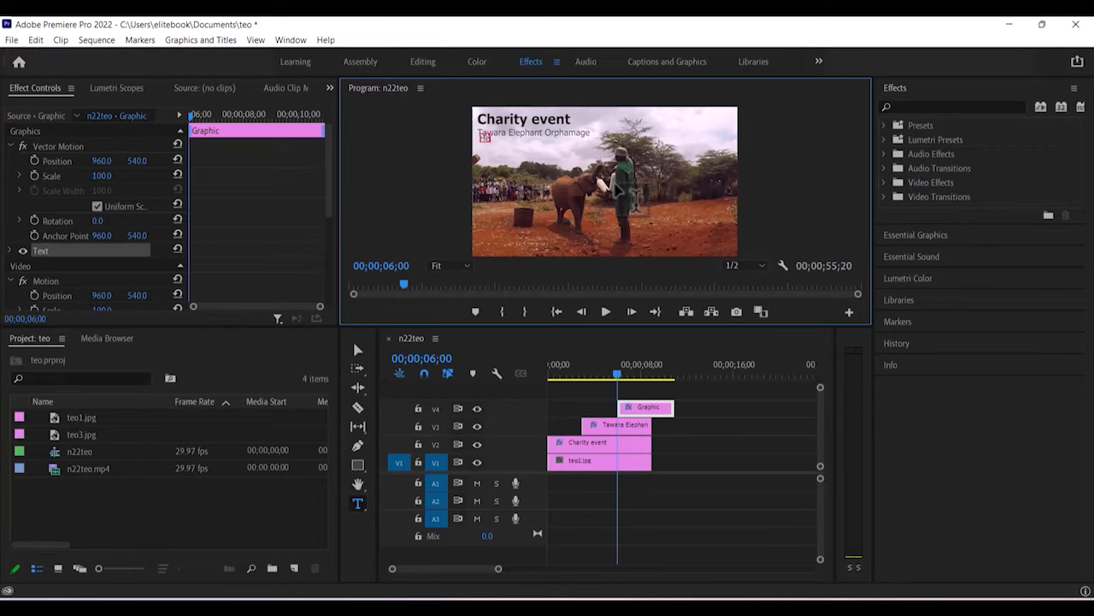
text(Help us support them)
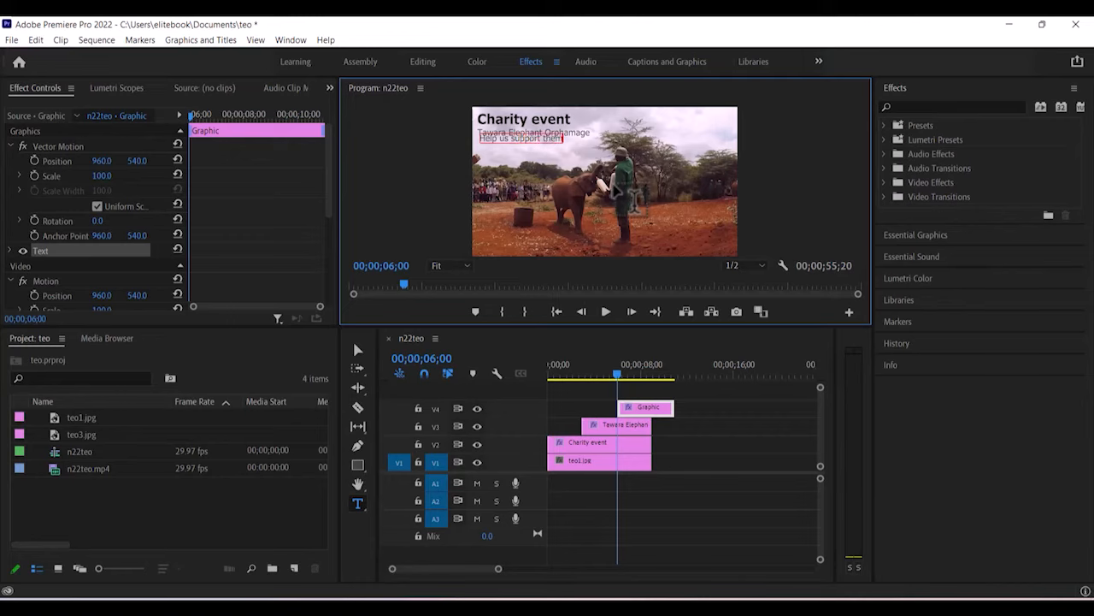
click(359, 351)
Position 'Help us support them' beneath the Orphamage line and preview the three titles.
drag(544, 139, 545, 143)
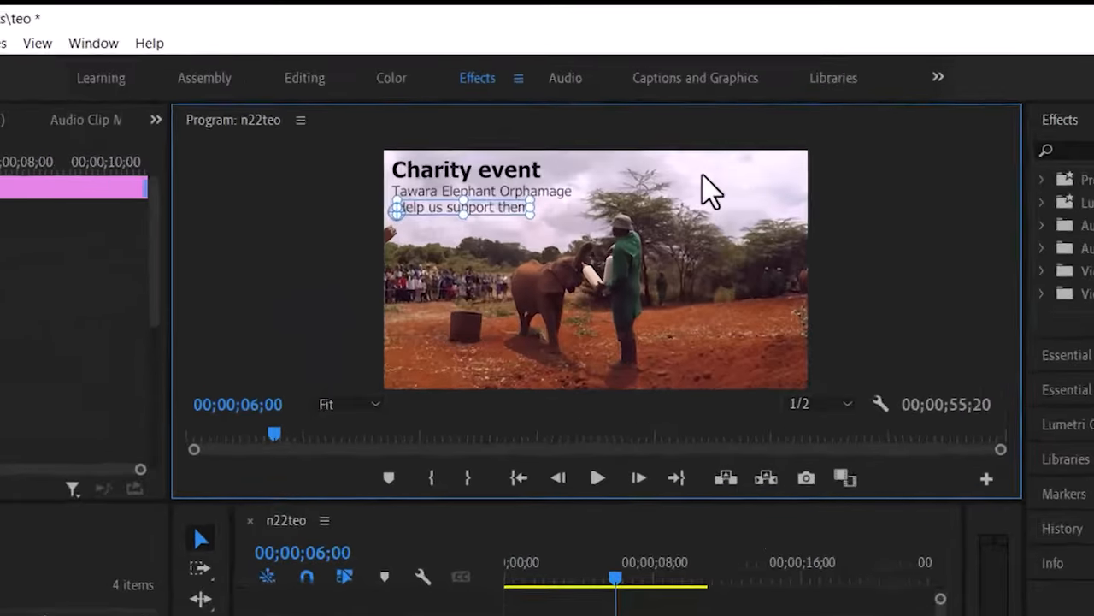
click(672, 121)
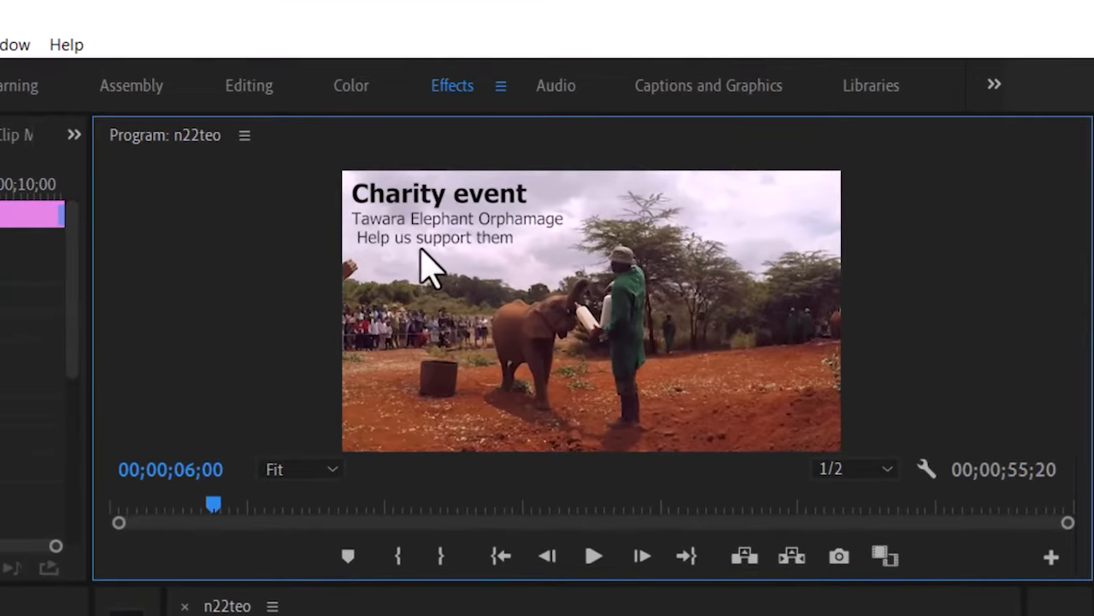
click(441, 240)
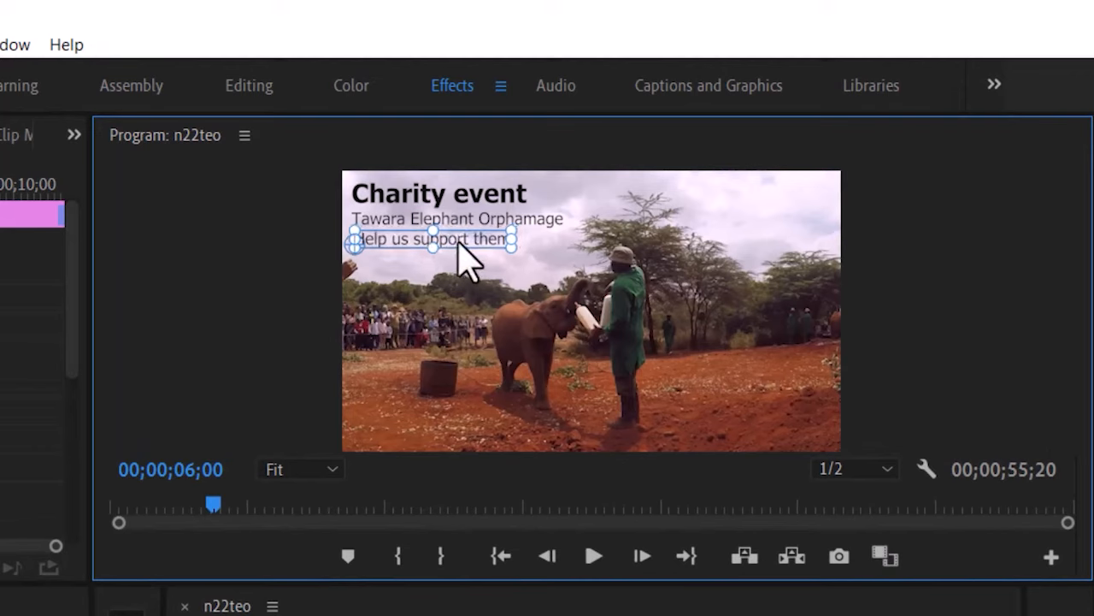
click(731, 214)
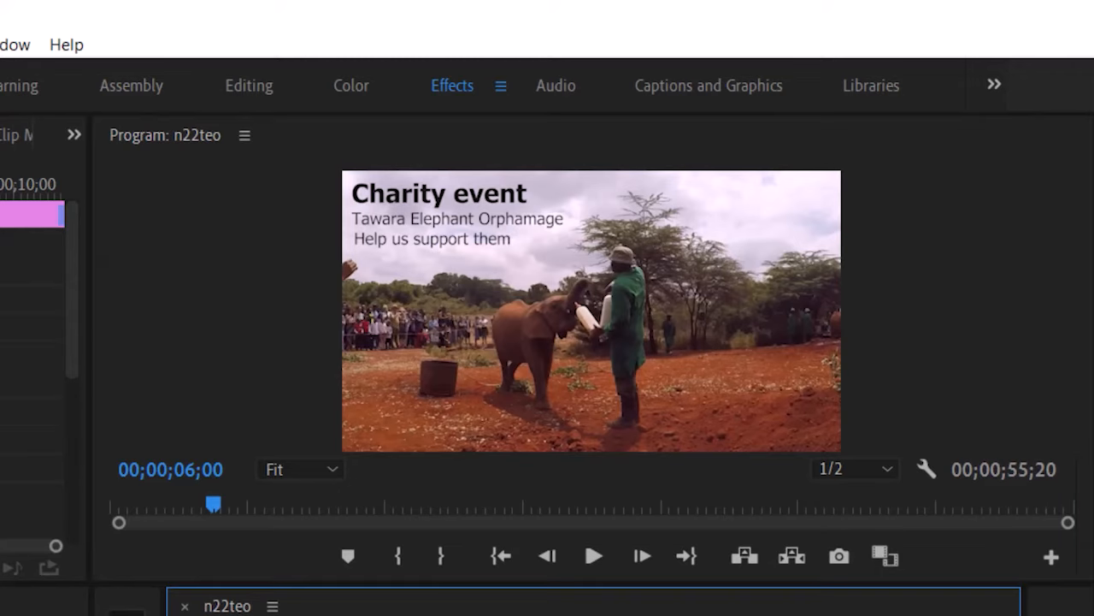
key(space)
drag(241, 505, 213, 504)
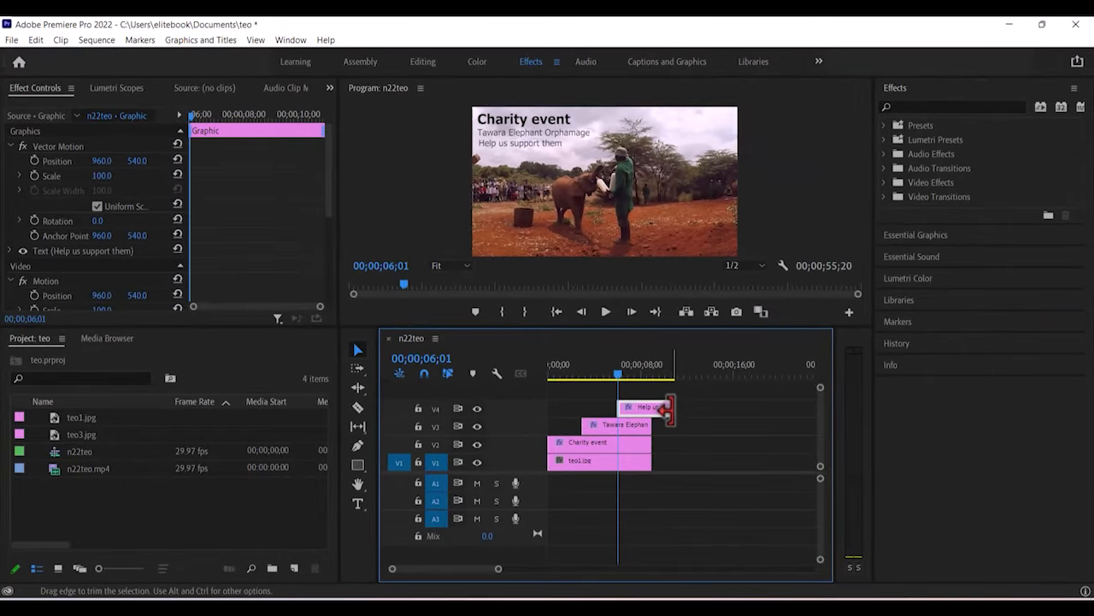
Trim the V4 'Help us support them' clip to end at 00;00;09;00 with the other titles.
drag(666, 411, 668, 409)
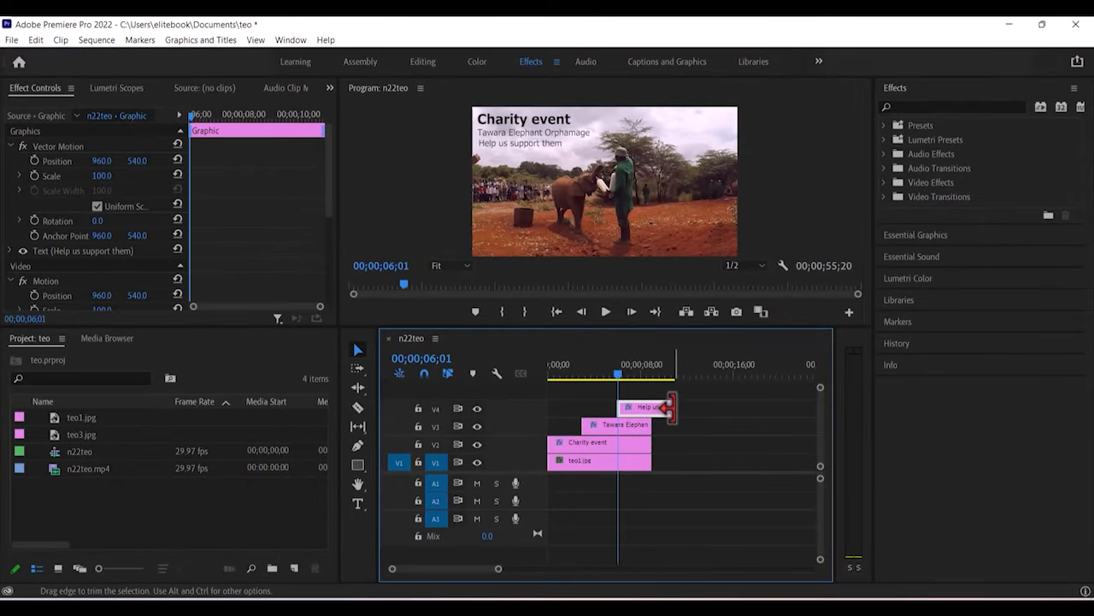
drag(665, 407, 650, 408)
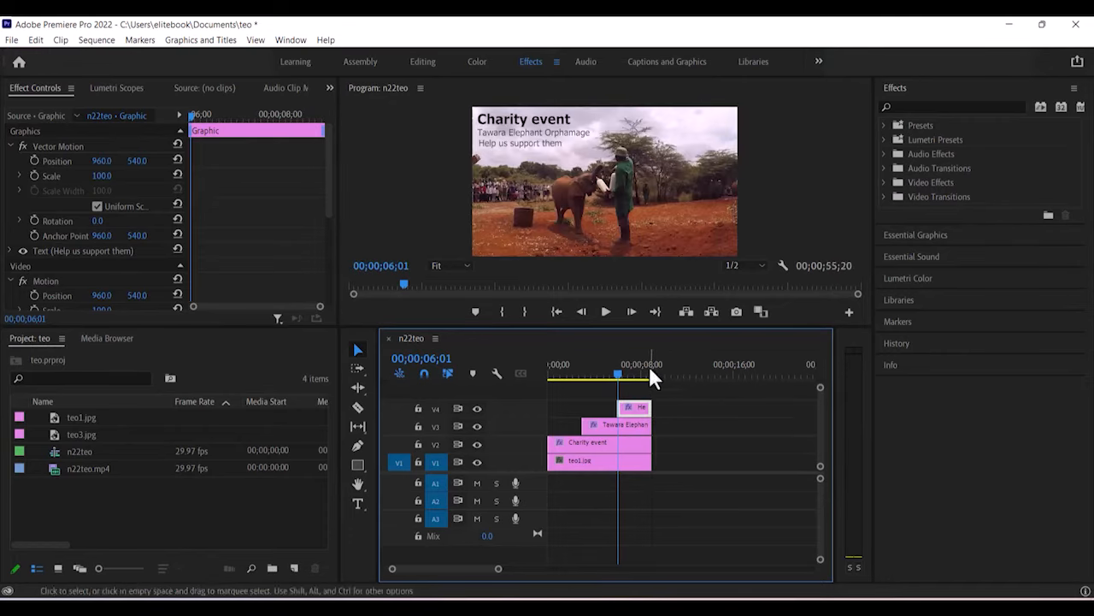
drag(618, 371, 652, 372)
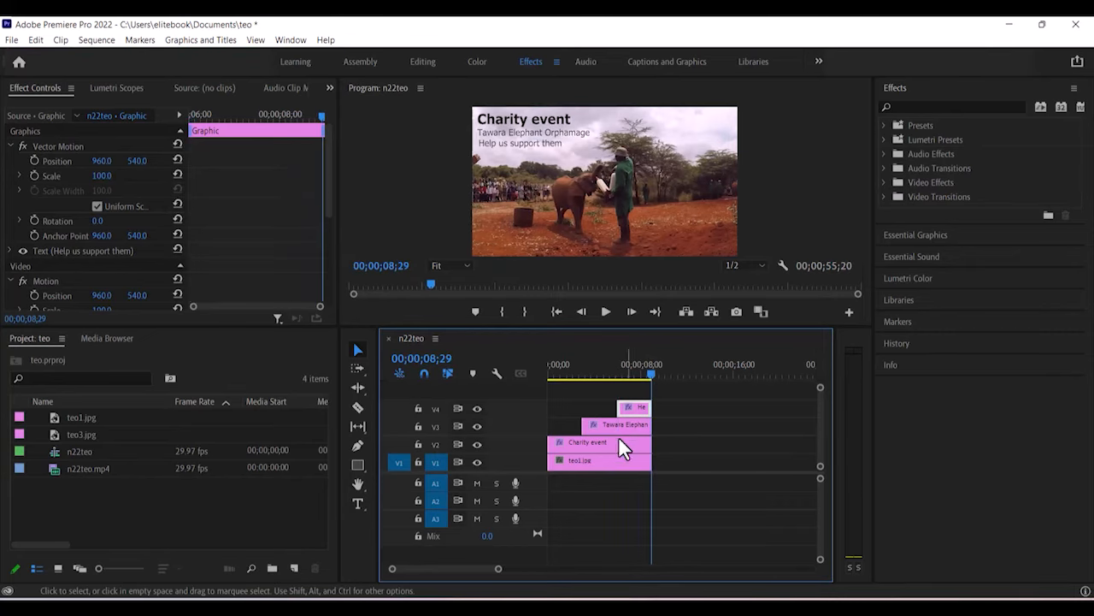
drag(499, 570, 465, 570)
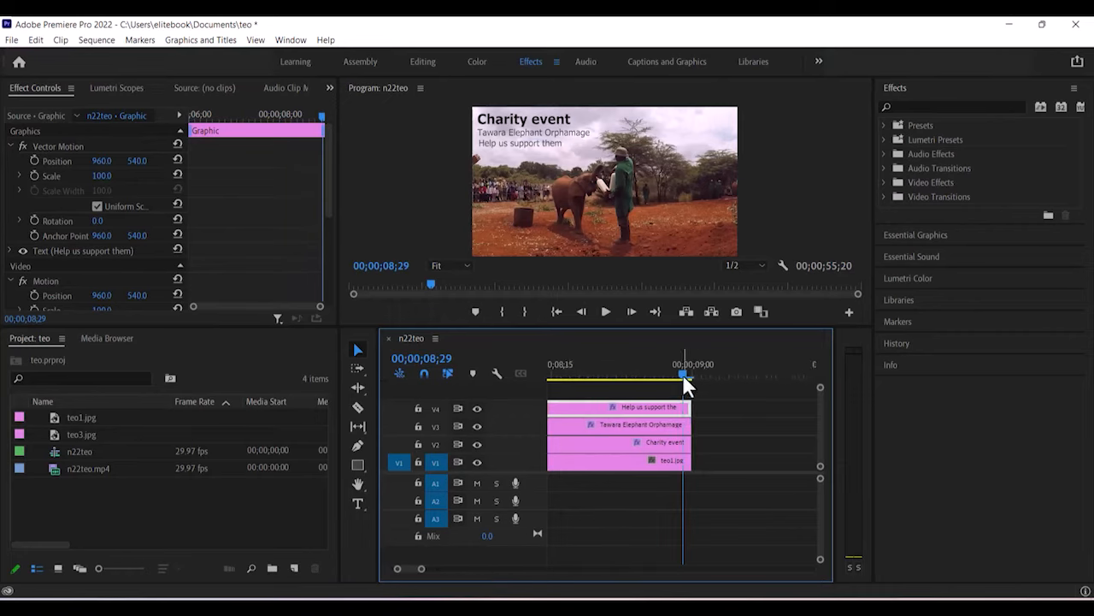
drag(684, 374, 691, 373)
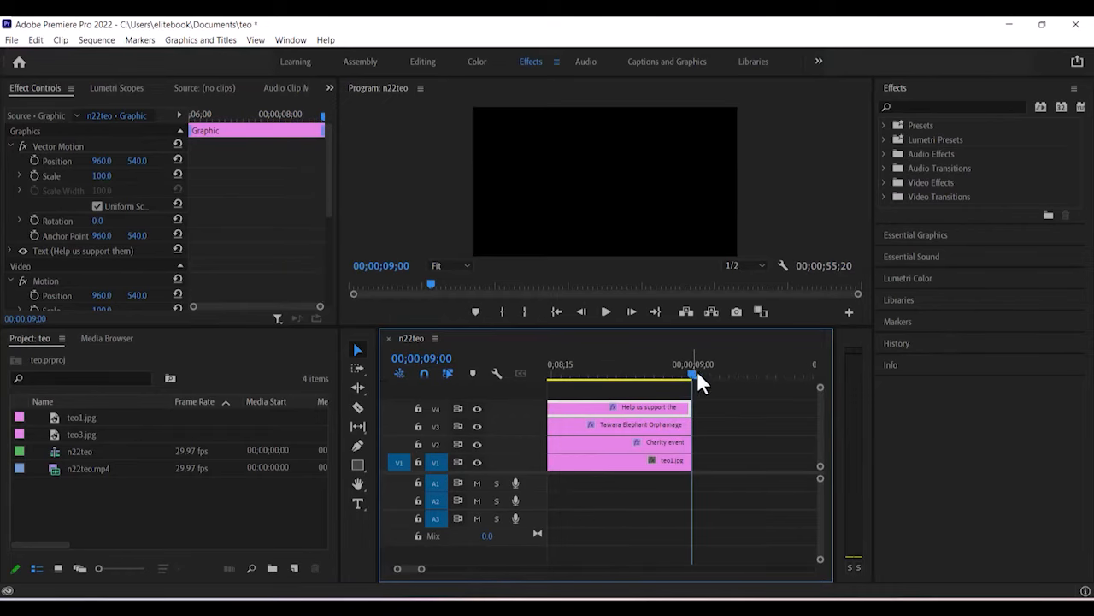
drag(421, 581, 499, 580)
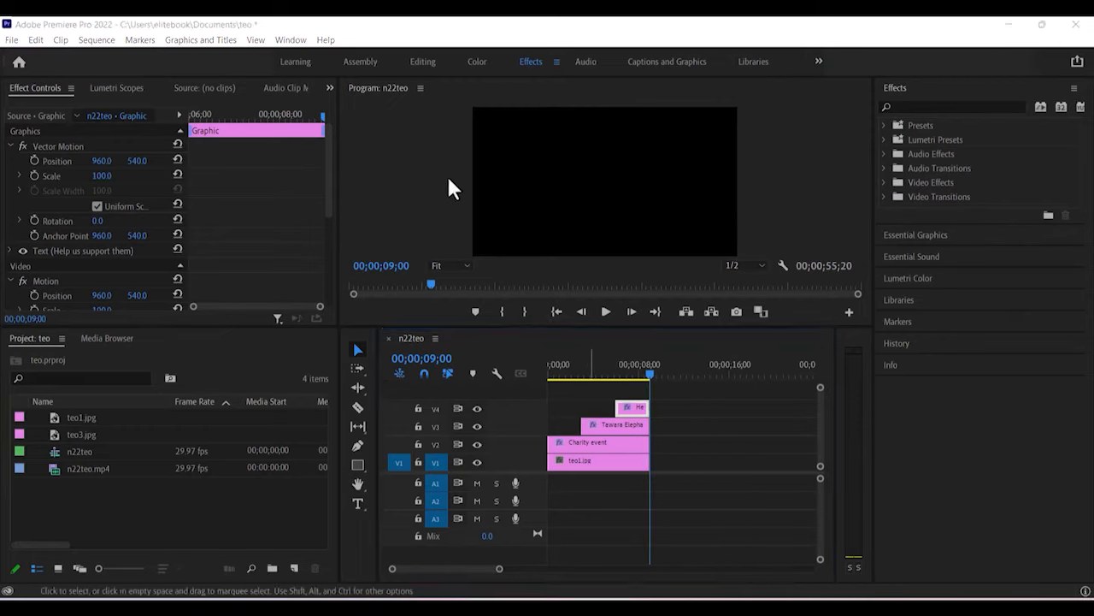
click(195, 520)
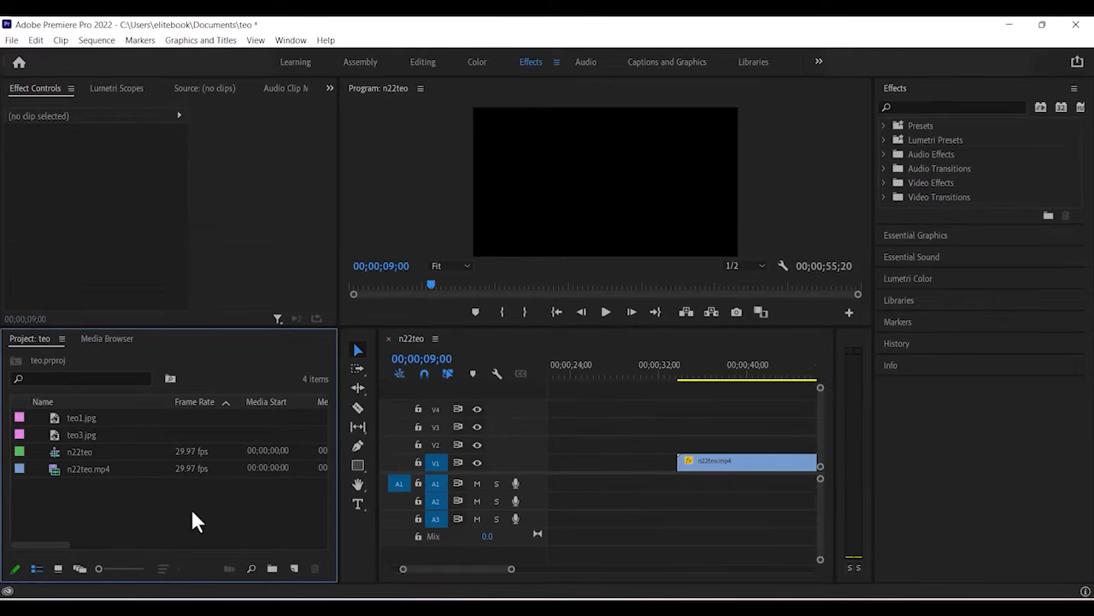
Slide n22teo.mp4 left on V1 to start at about 9 seconds, right after the titles.
drag(416, 570, 406, 570)
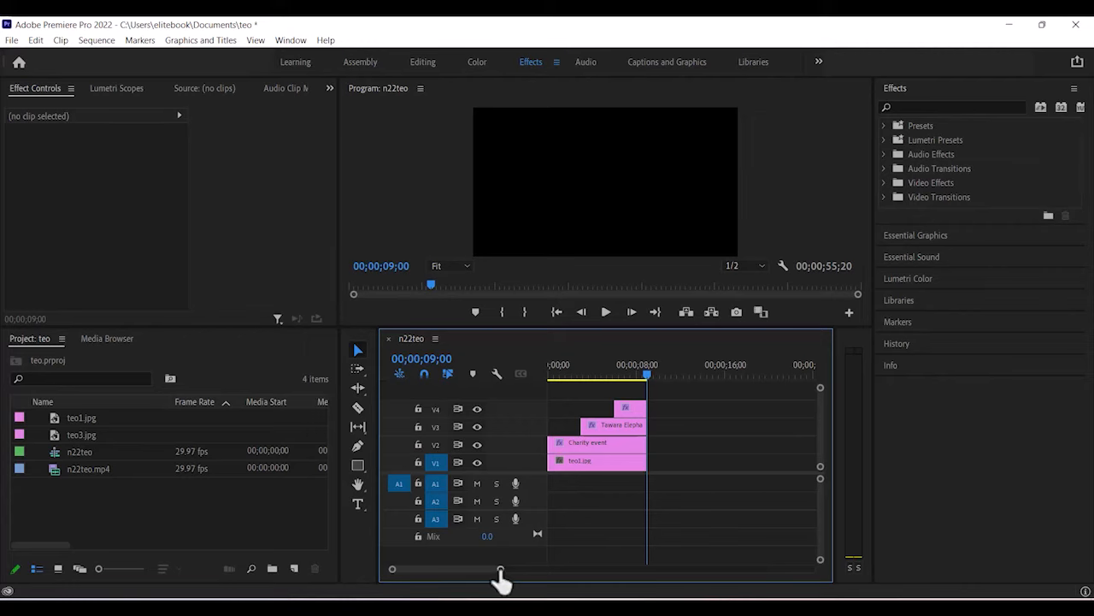
drag(500, 574, 551, 571)
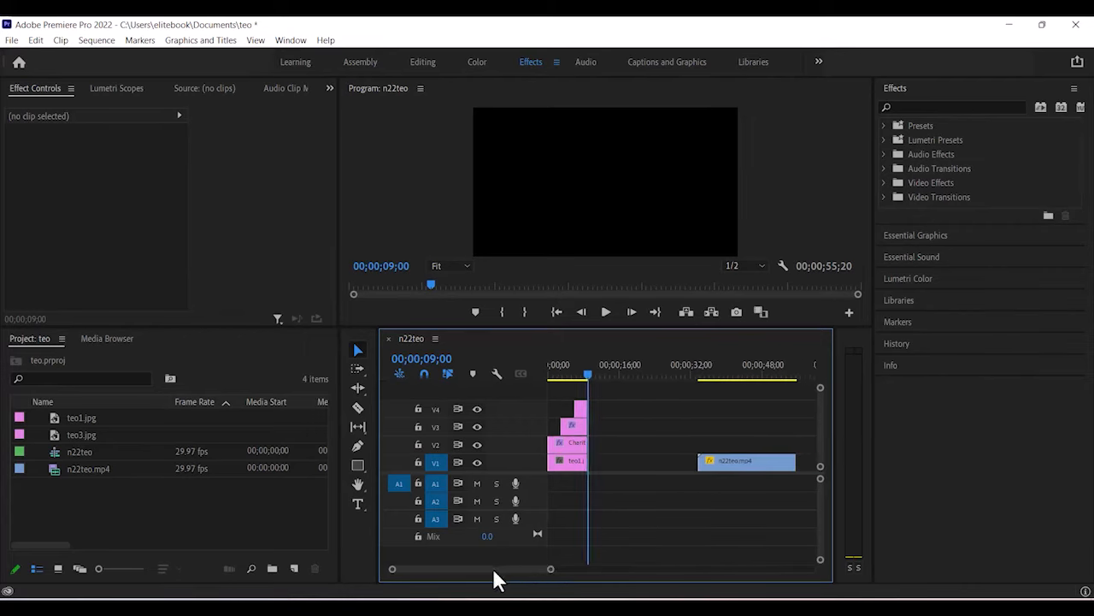
drag(501, 569, 484, 570)
drag(737, 460, 622, 468)
drag(590, 374, 569, 375)
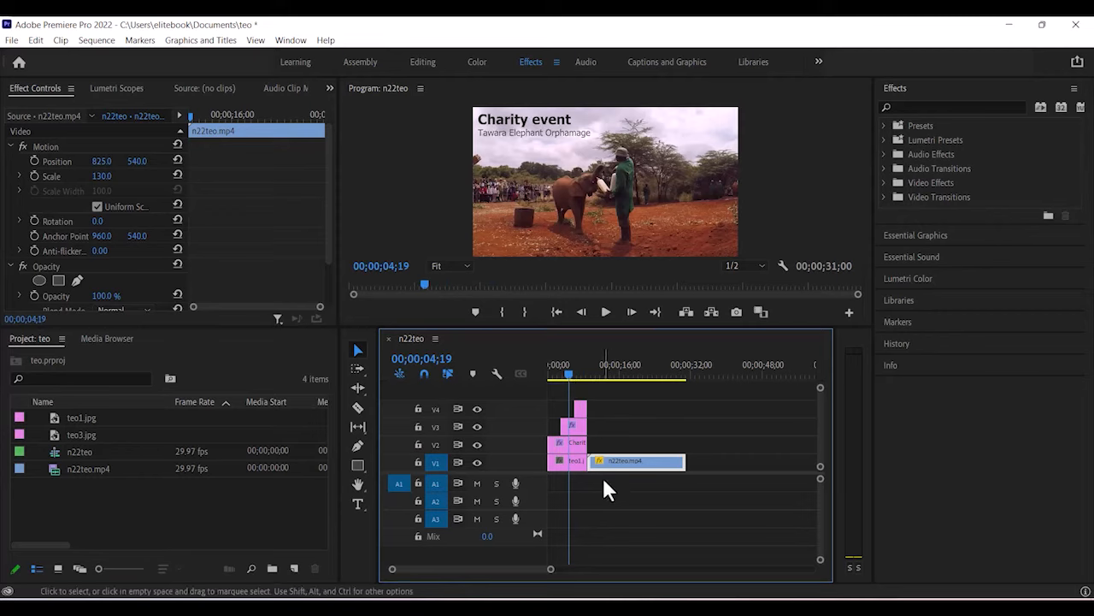
Import the n22voiceover.mp3 audio file into the Project panel.
right_click(167, 507)
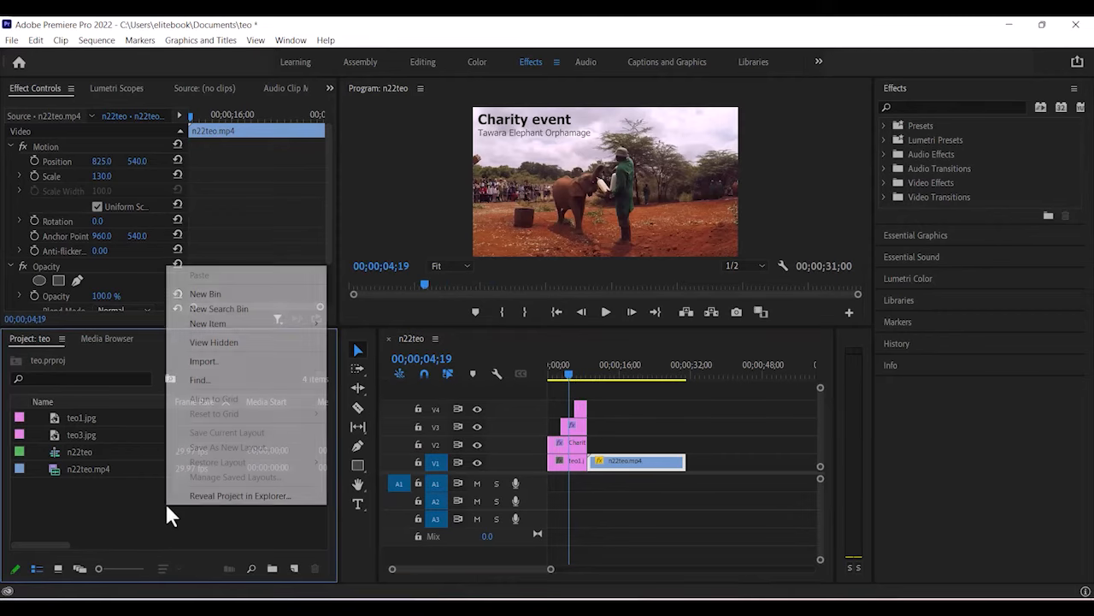
click(84, 516)
right_click(83, 507)
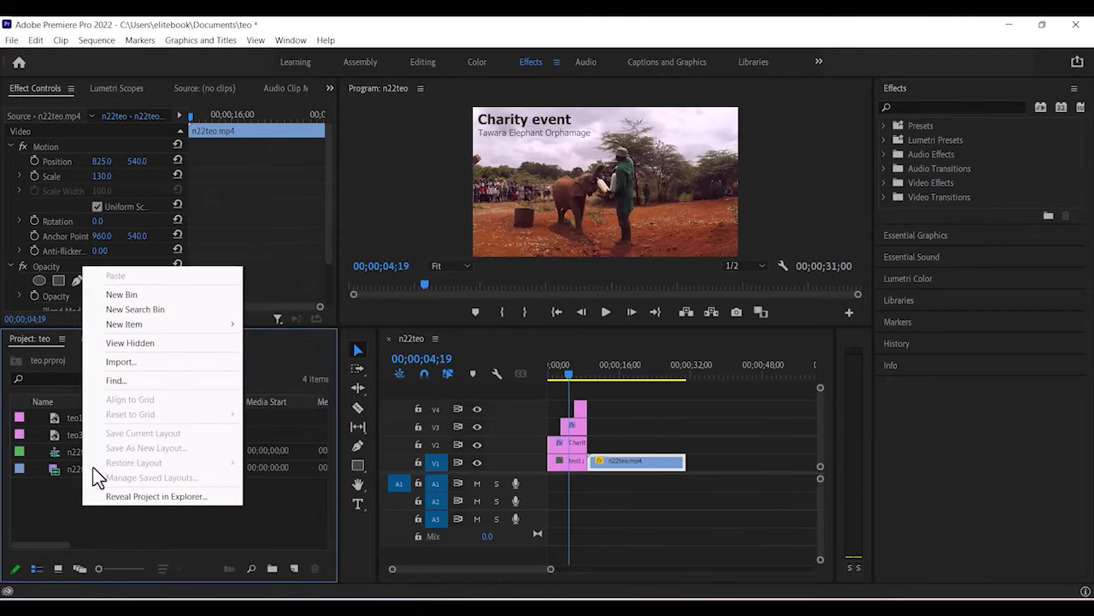
click(124, 363)
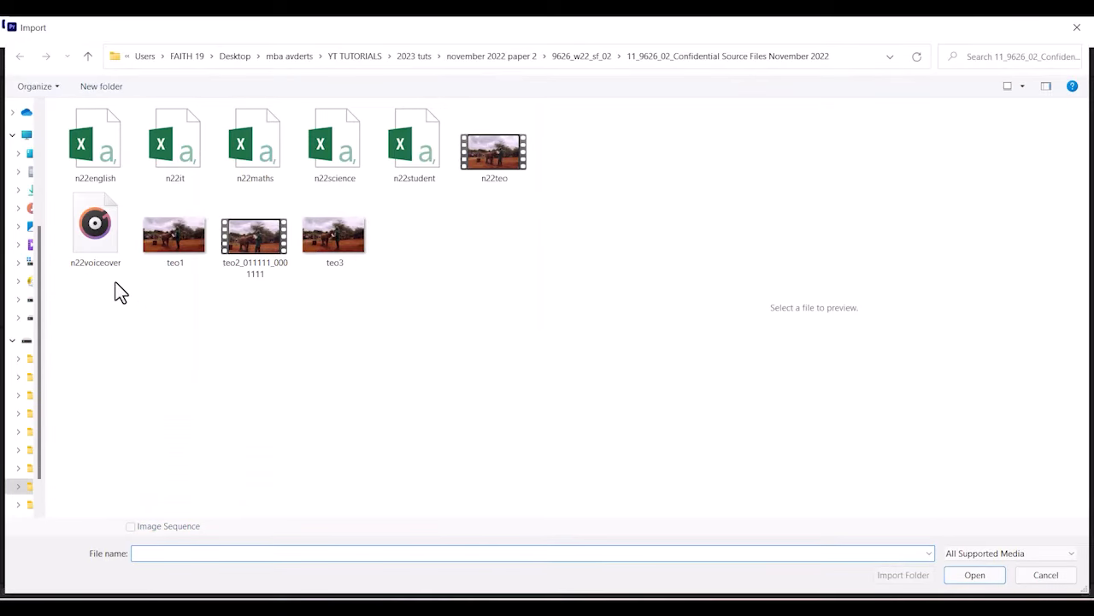
click(105, 256)
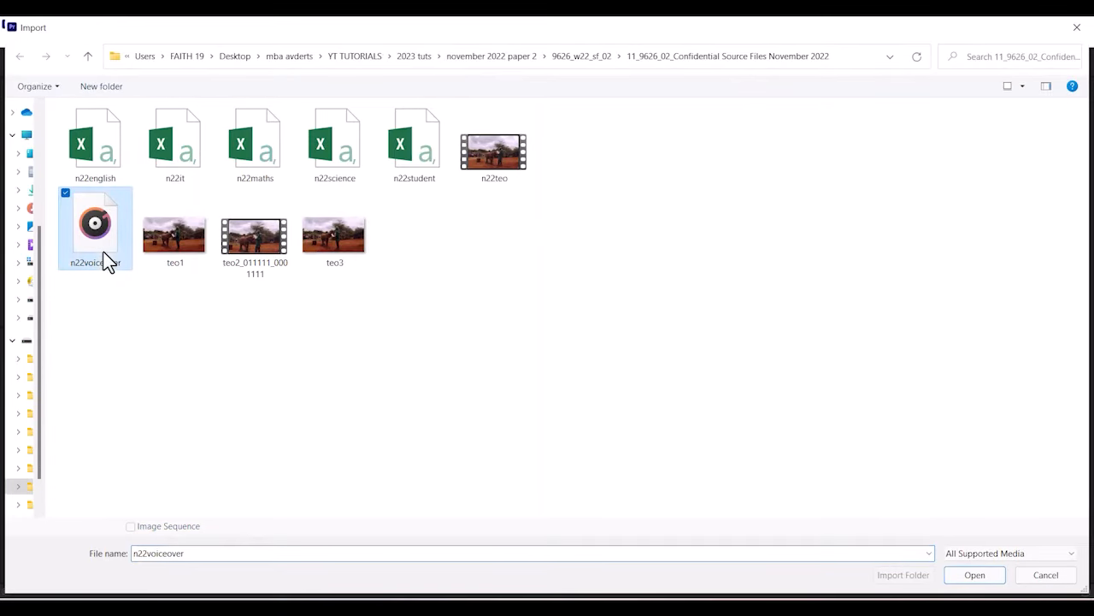
click(974, 568)
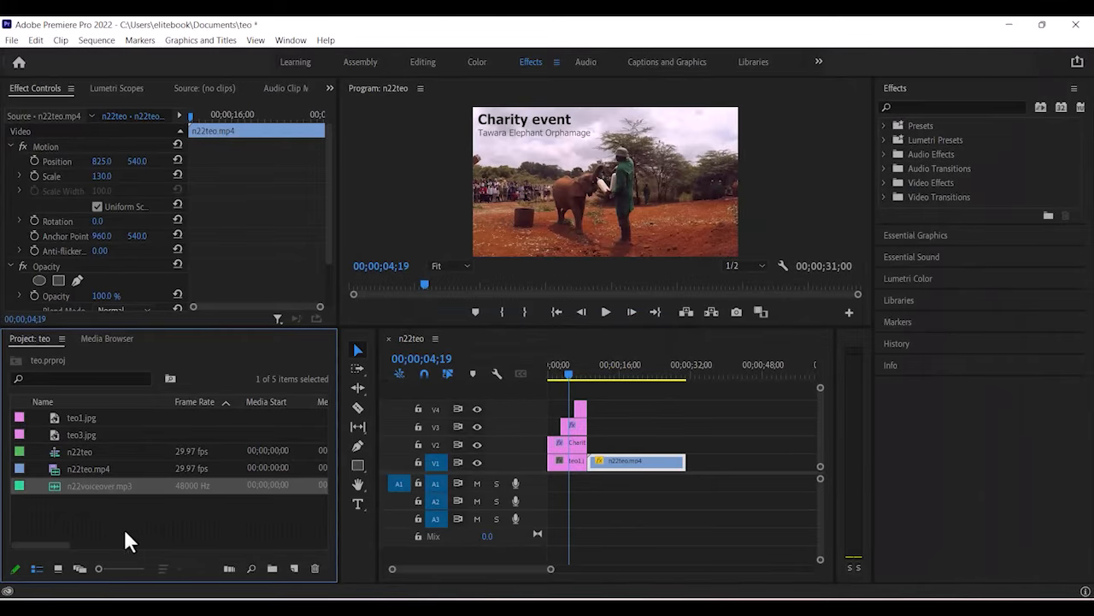
click(99, 523)
drag(52, 490, 591, 487)
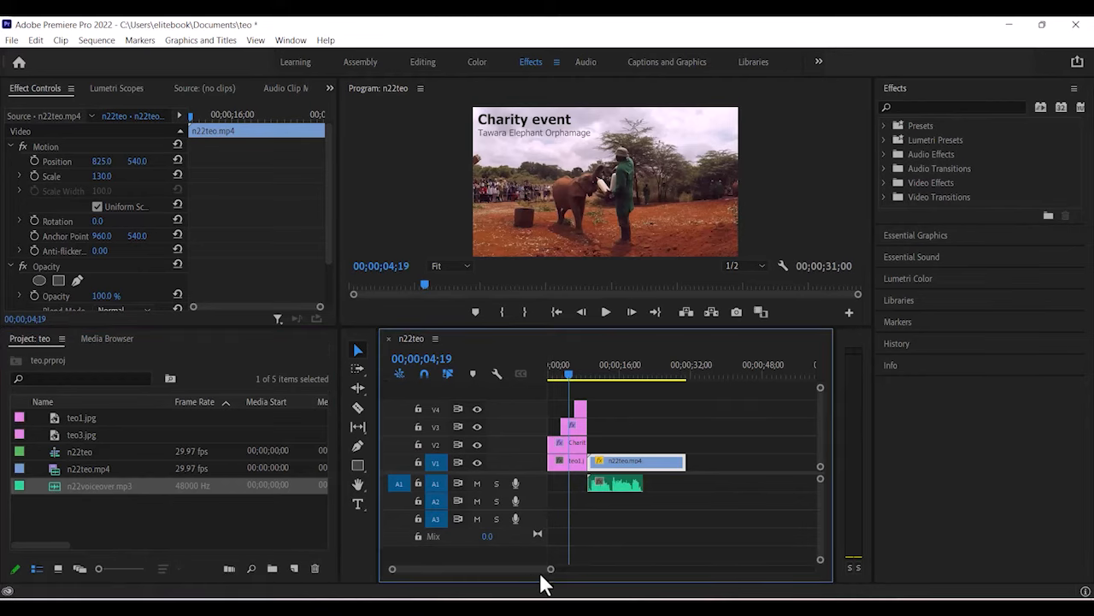
drag(551, 571, 471, 577)
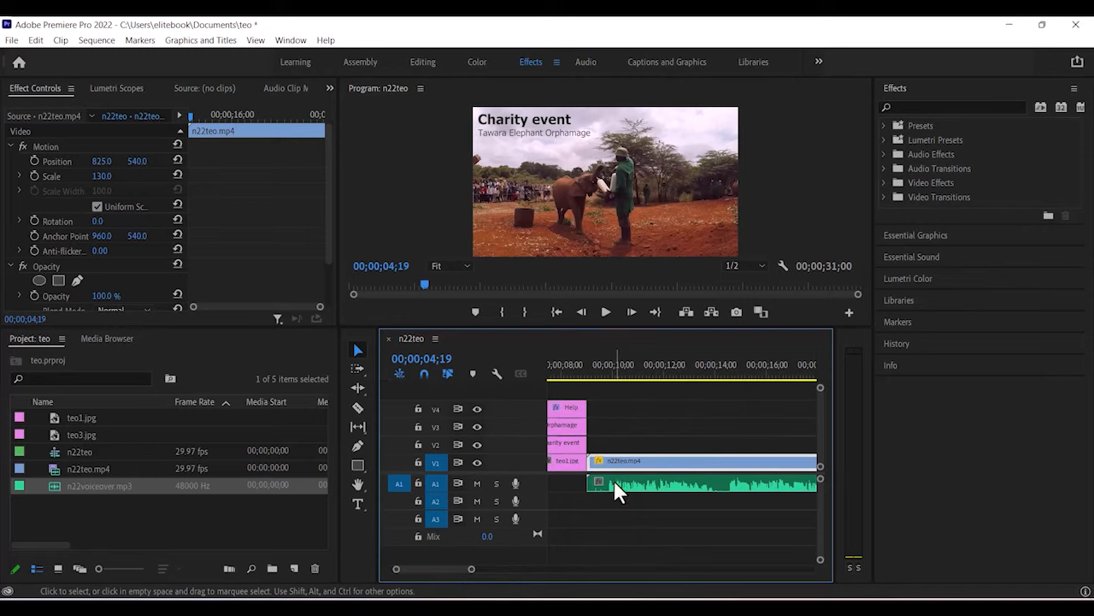
drag(614, 479, 615, 486)
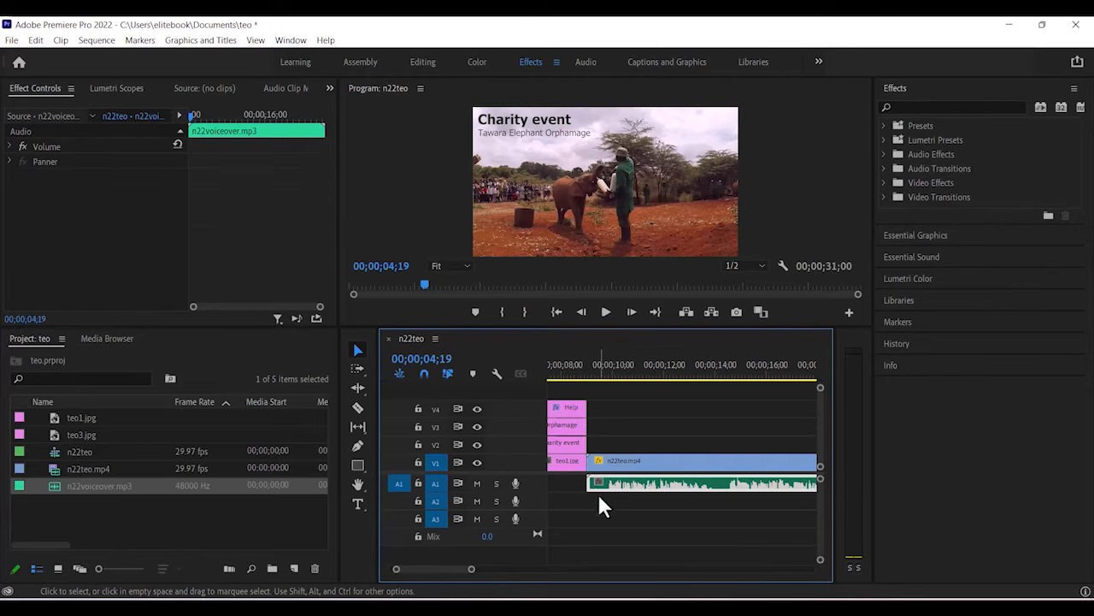
drag(436, 564, 534, 571)
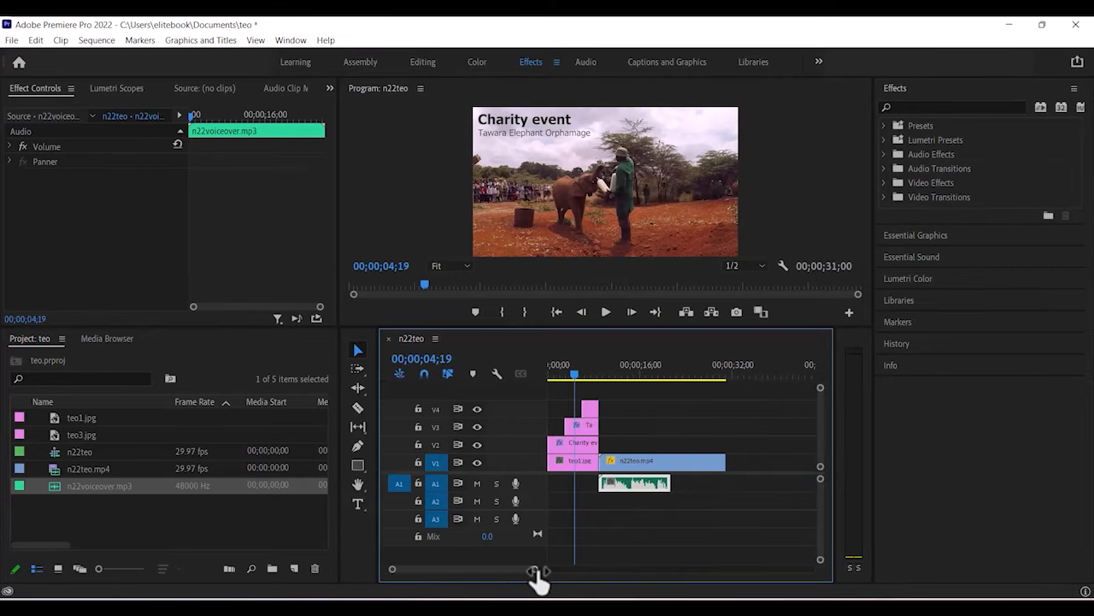
drag(573, 373, 662, 389)
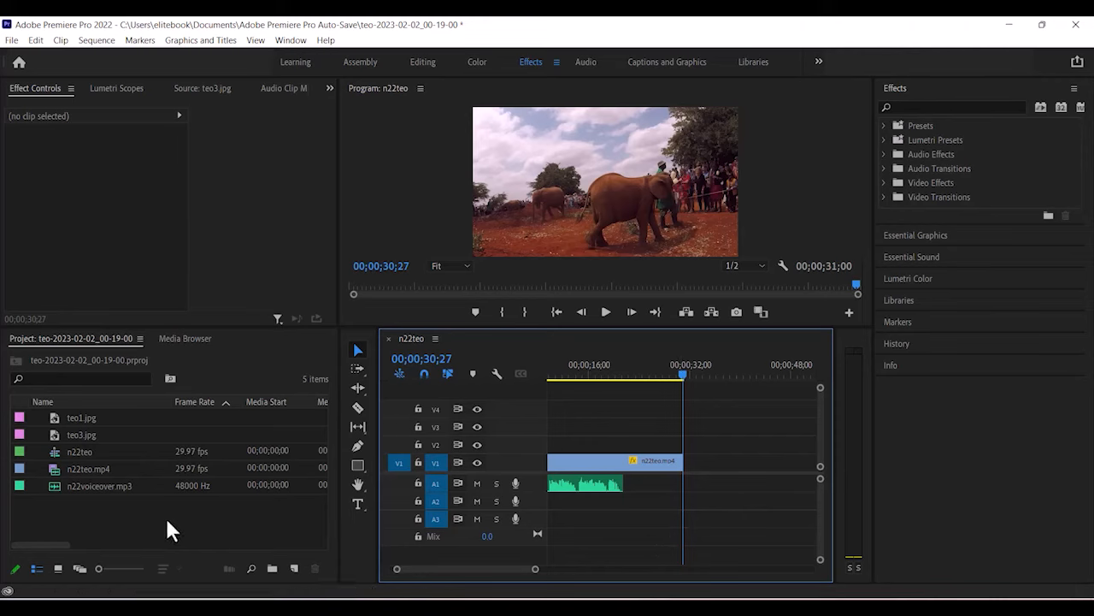
Place teo3.jpg on V1 at 00;00;31;00, directly after n22teo.mp4.
click(437, 358)
click(437, 358)
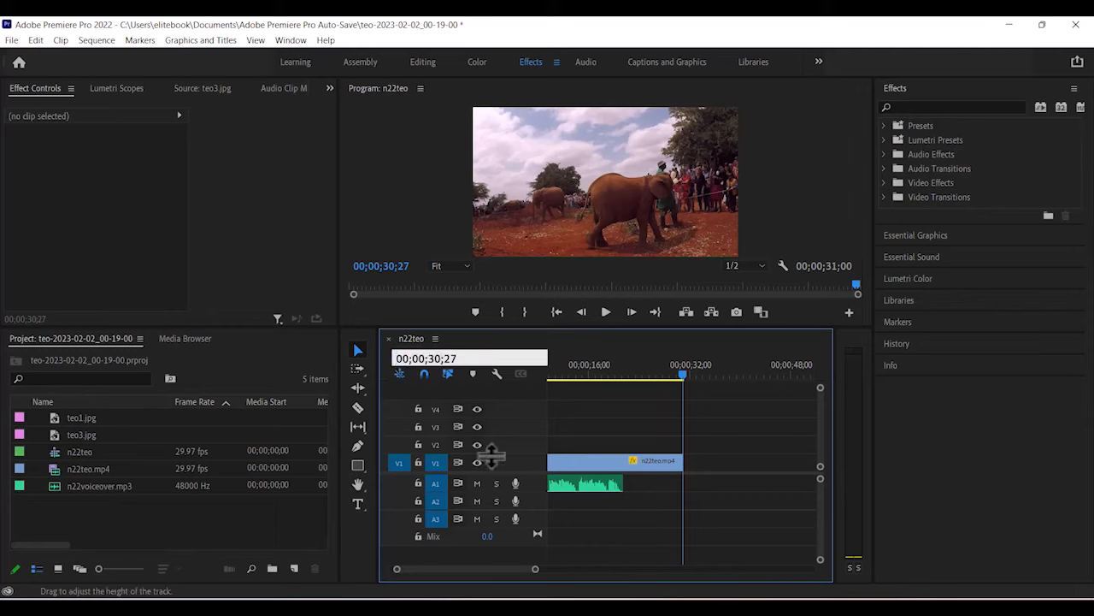
key(BackSpace)
text(1)
key(BackSpace)
key(BackSpace)
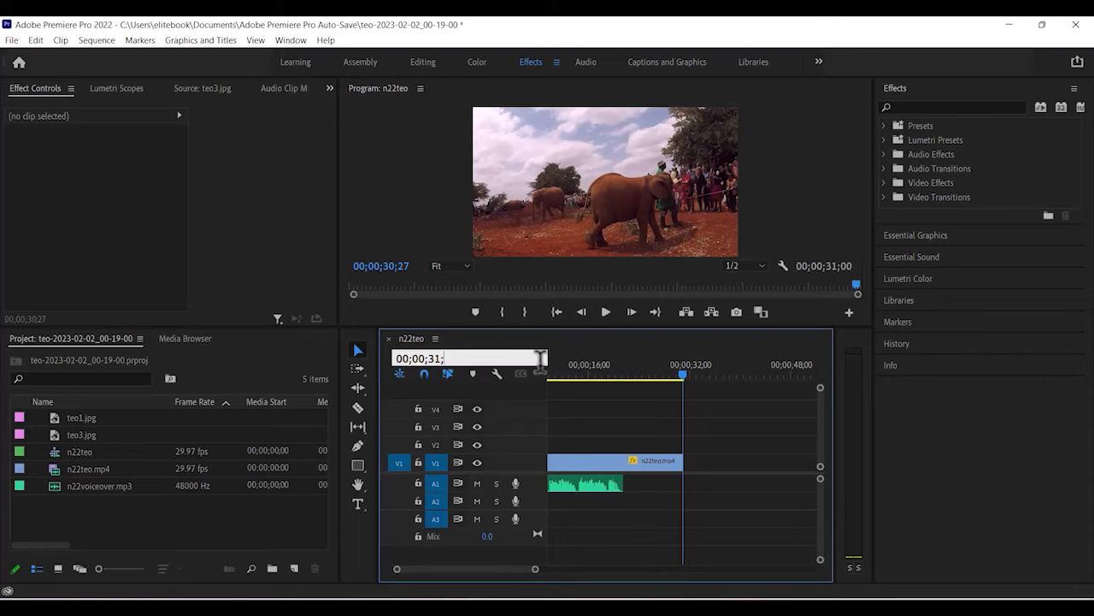
text(00)
key(Return)
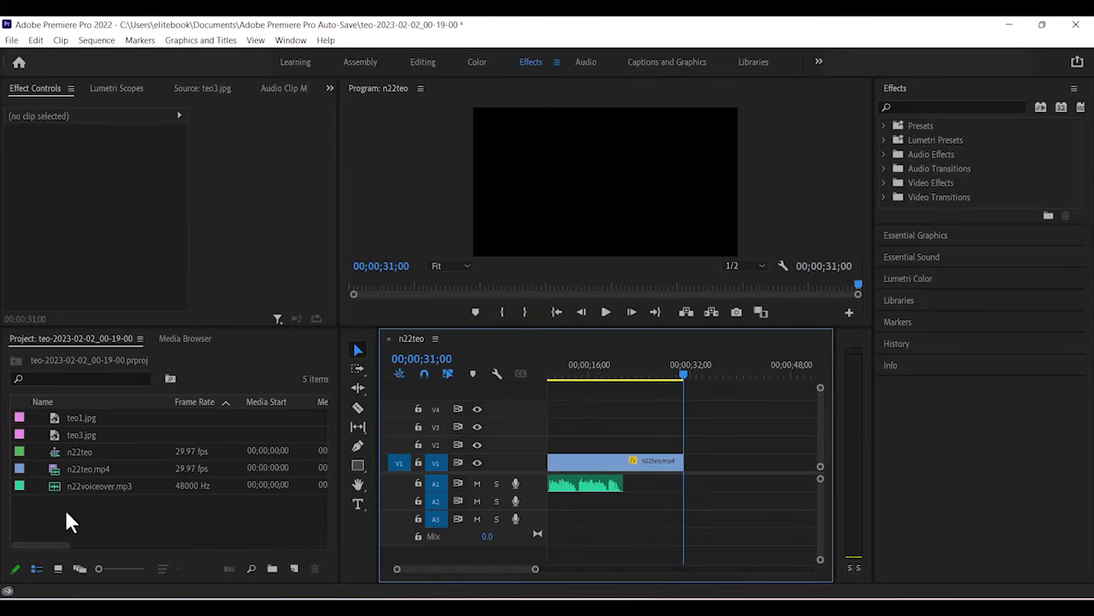
drag(52, 433, 688, 472)
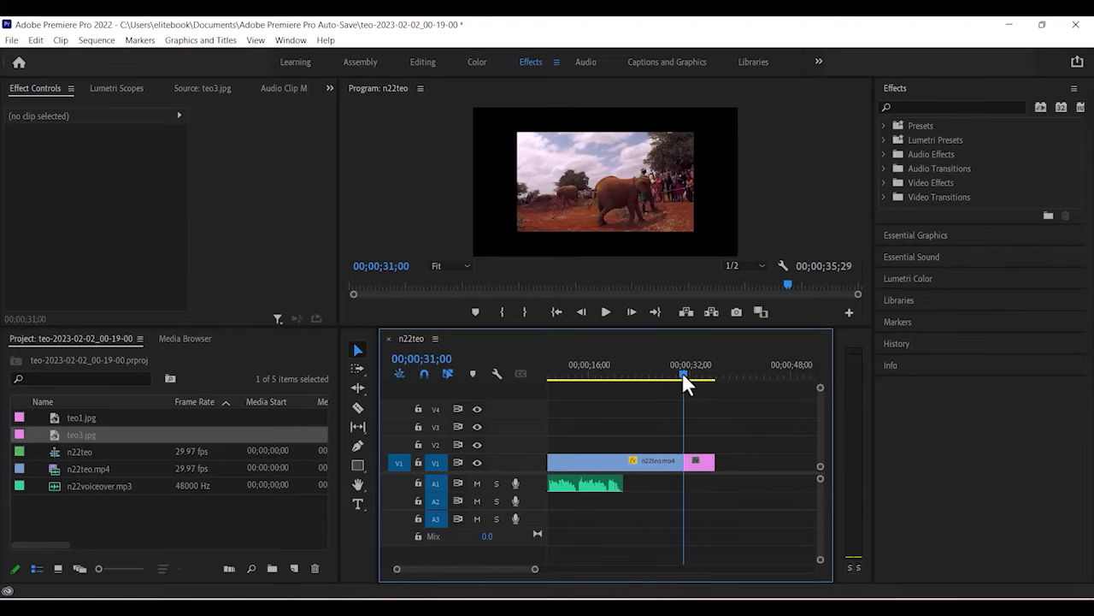
Scale the teo3.jpg clip to 152 and switch to the Captions and Graphics workspace.
drag(683, 372, 687, 380)
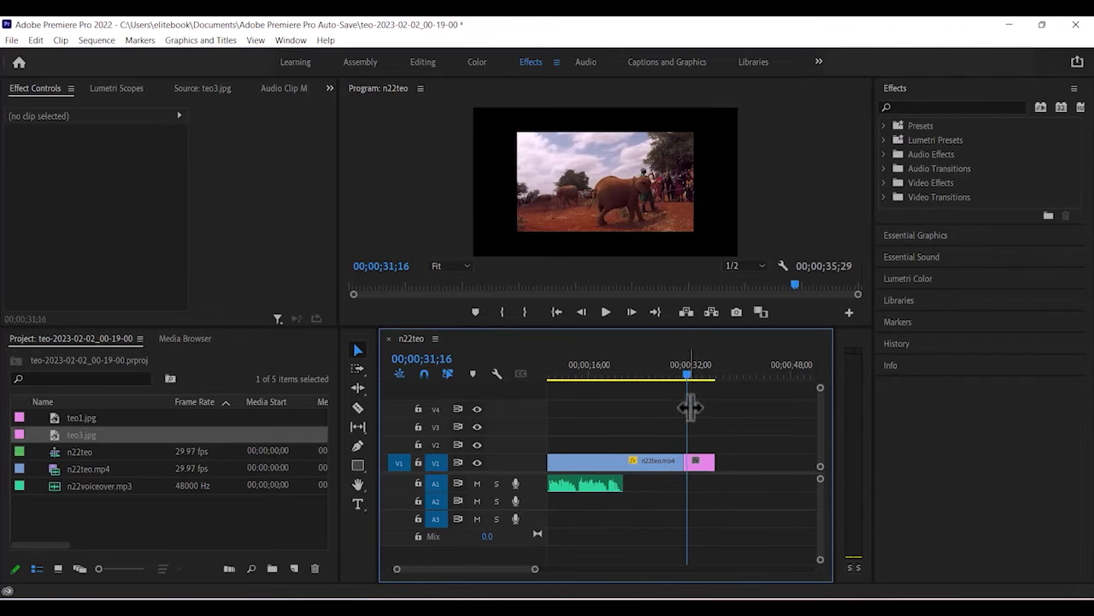
click(704, 467)
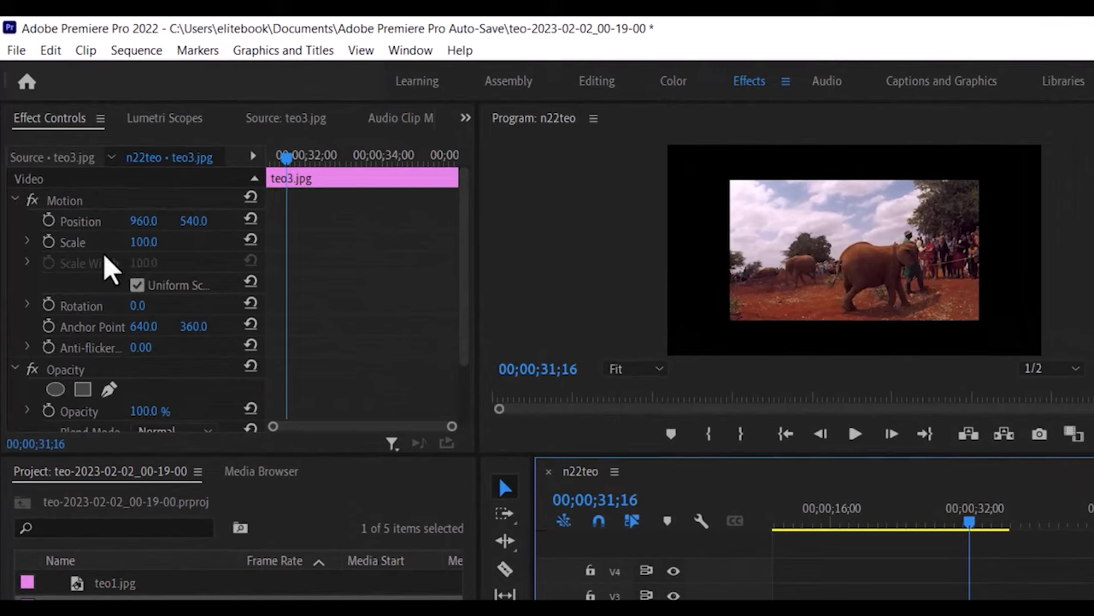
drag(141, 246, 187, 245)
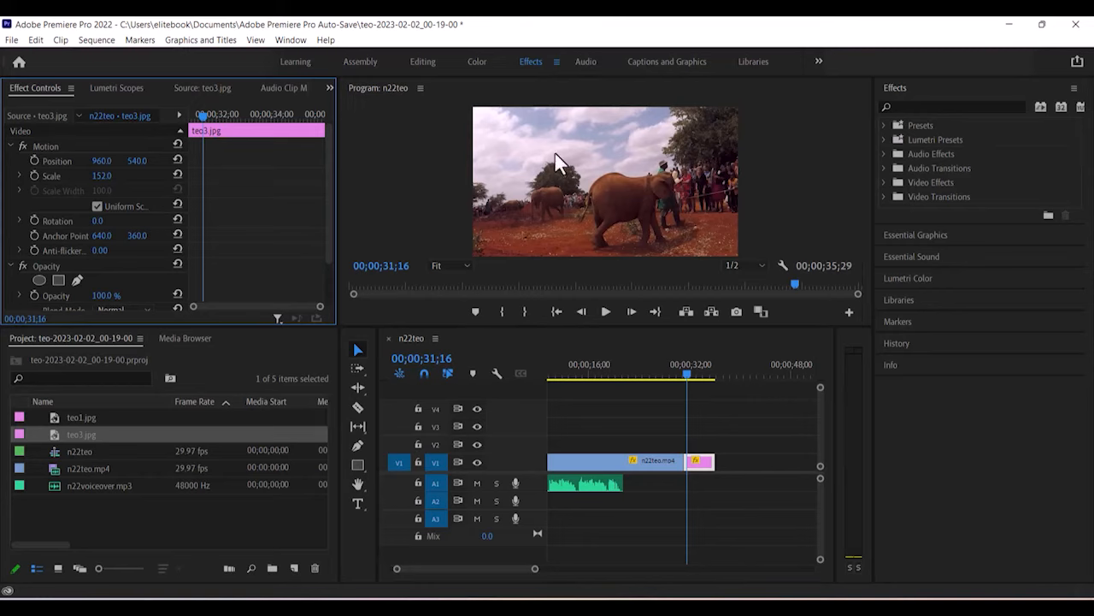
click(664, 62)
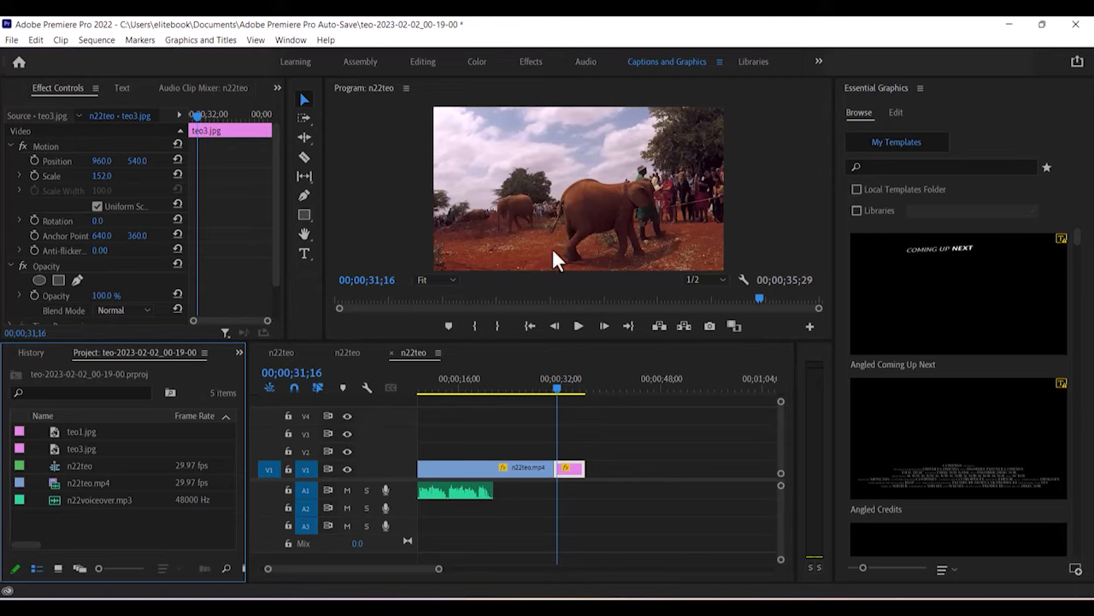
Start a credits text box over teo3 with 'Edited by' and the editor's name.
click(305, 254)
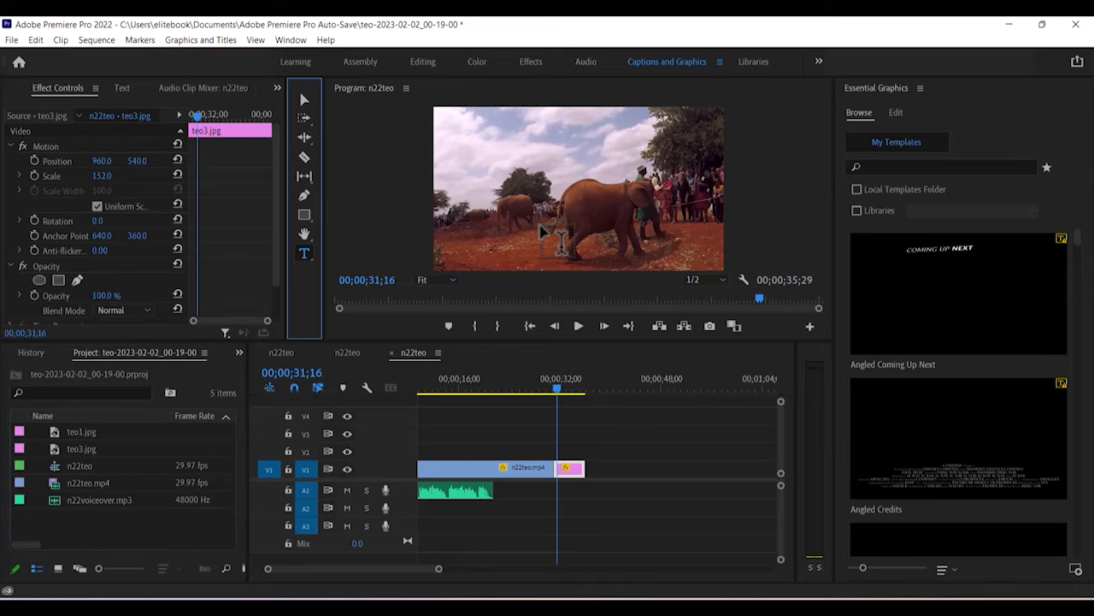
click(544, 141)
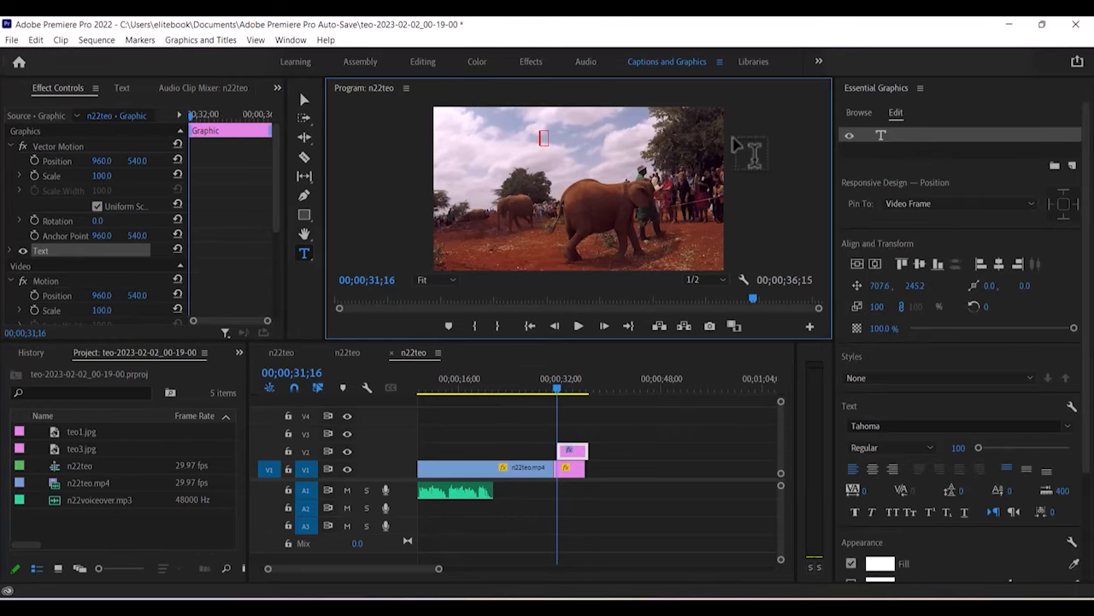
text(Edited by)
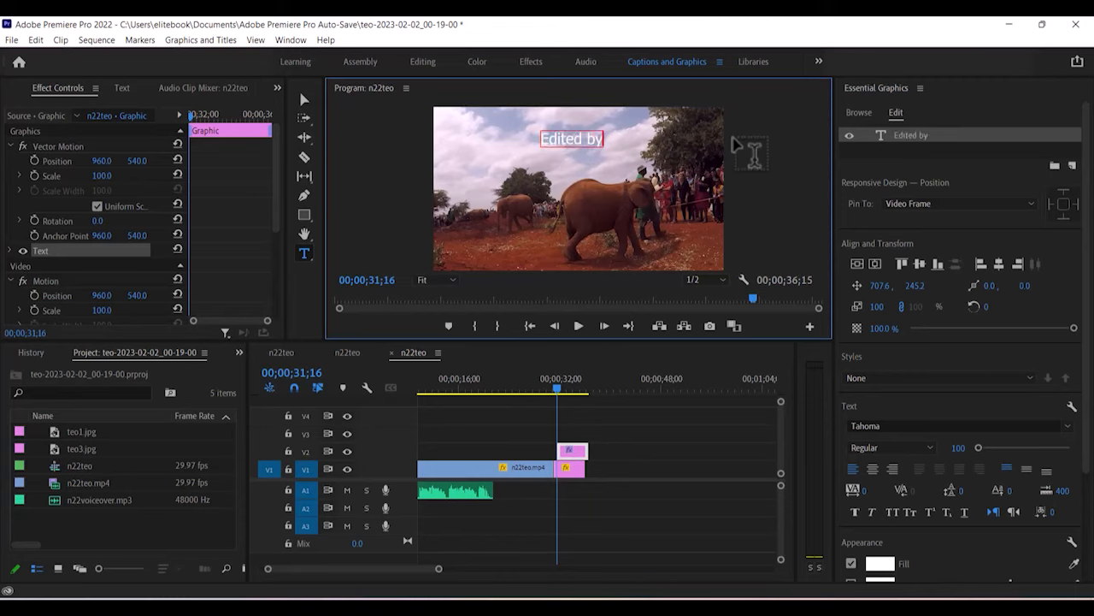
key(Return)
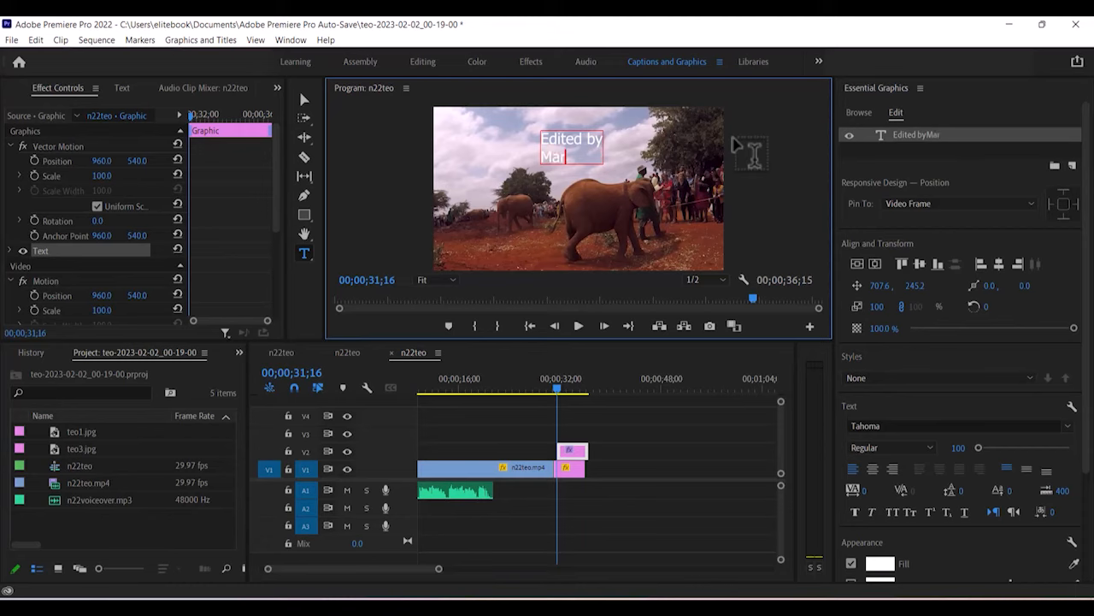
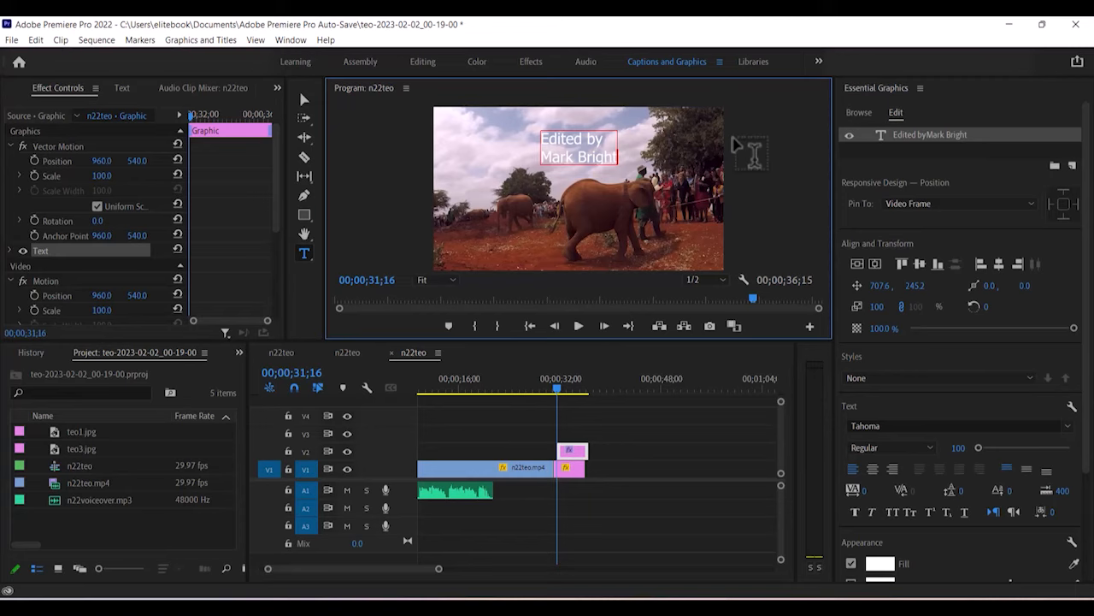
key(Return)
Add the editor's ID number lines and the 'Filmed by GBRvideo' credit.
text(gh)
text(ana)
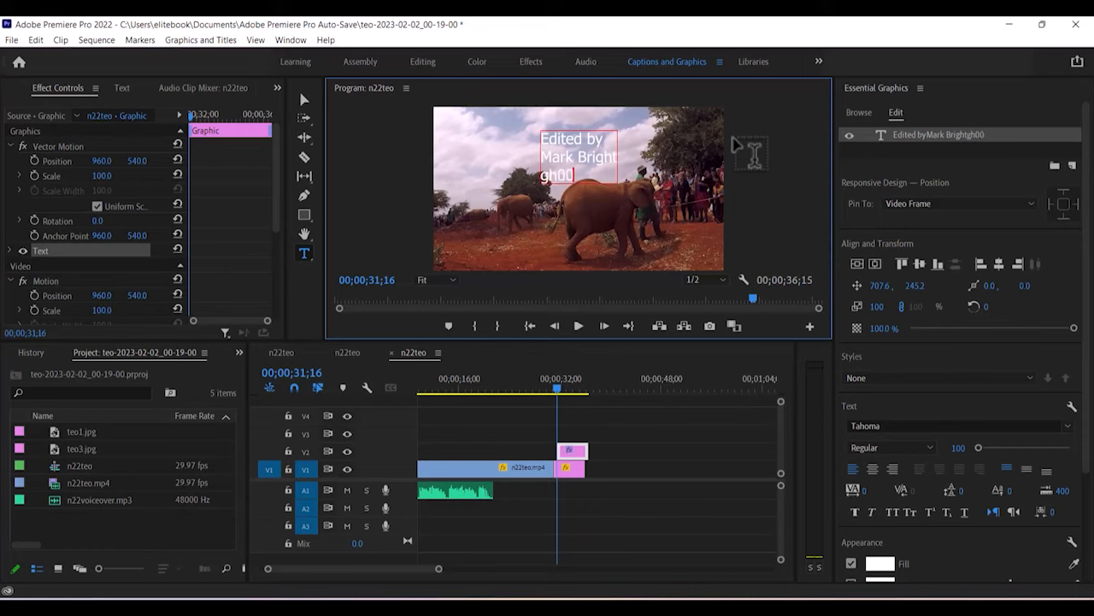
key(BackSpace)
key(BackSpace)
key(BackSpace)
key(BackSpace)
key(BackSpace)
key(Return)
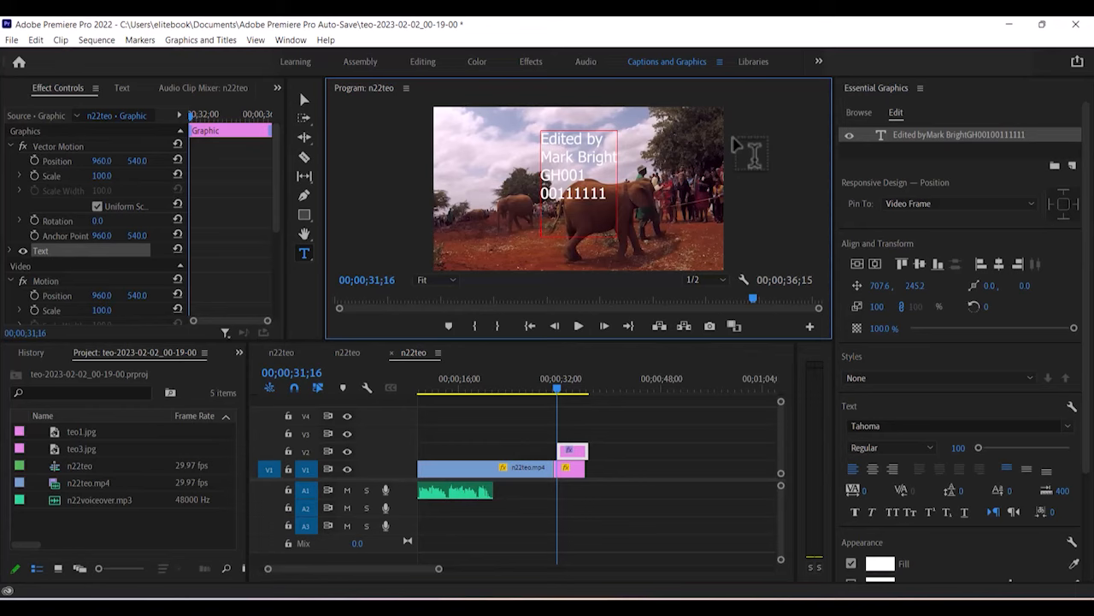
text(Filmed by)
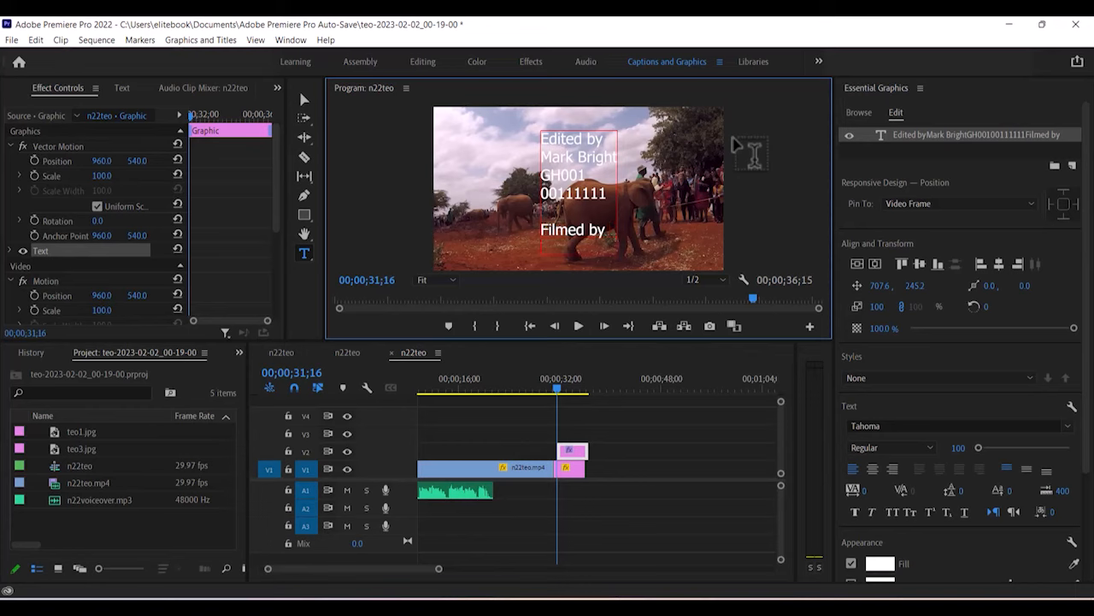
text(GBRvideo)
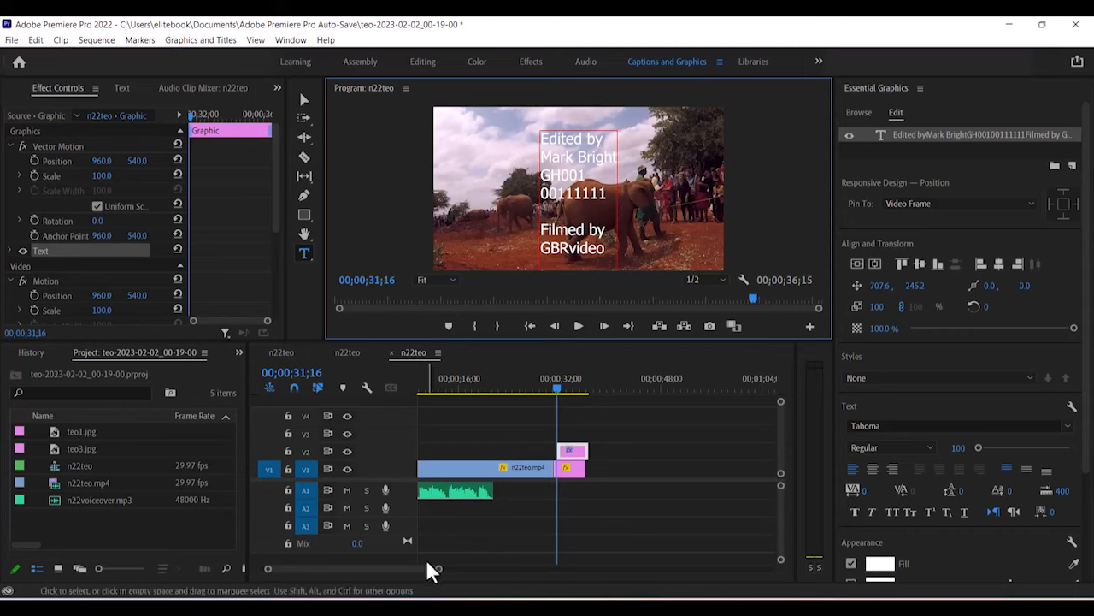
Snap the V2 credits graphic left so it starts with teo3.jpg at the playhead.
drag(415, 567, 416, 569)
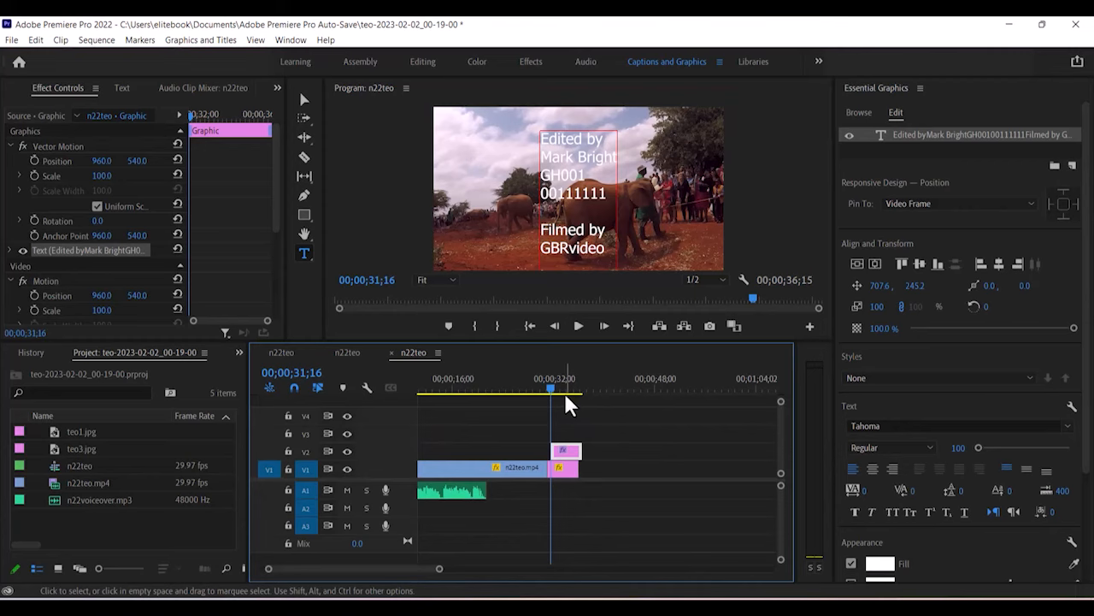
click(304, 101)
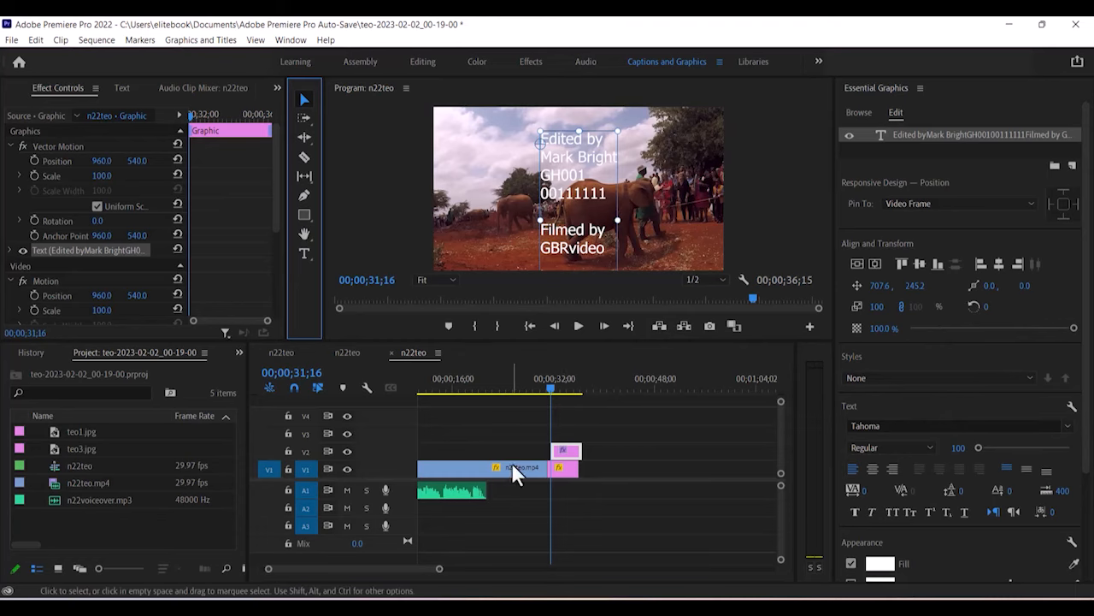
drag(436, 568, 421, 568)
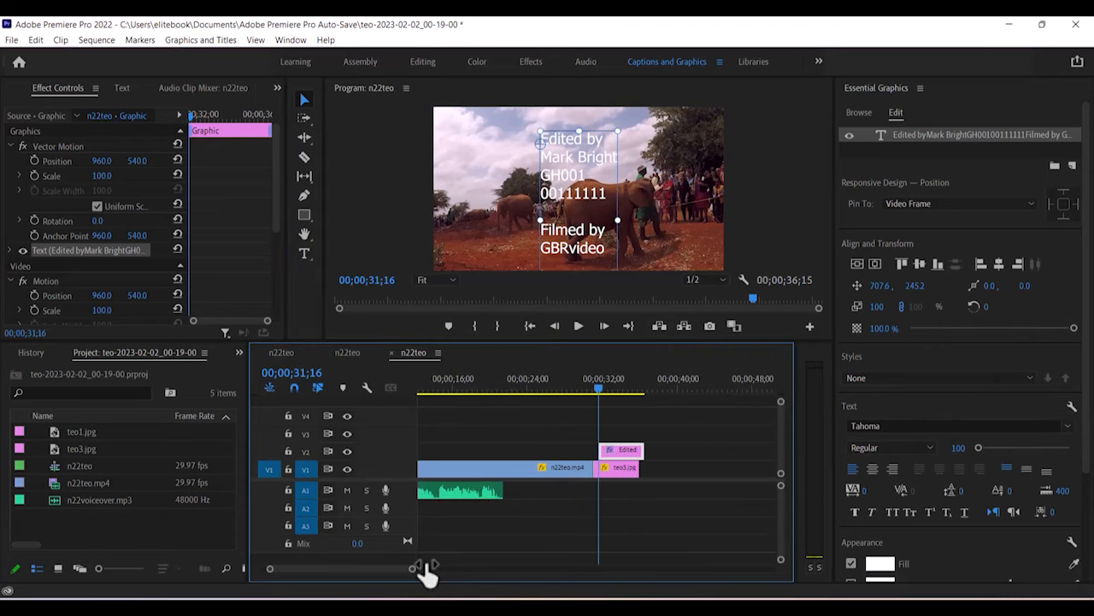
drag(599, 389, 593, 392)
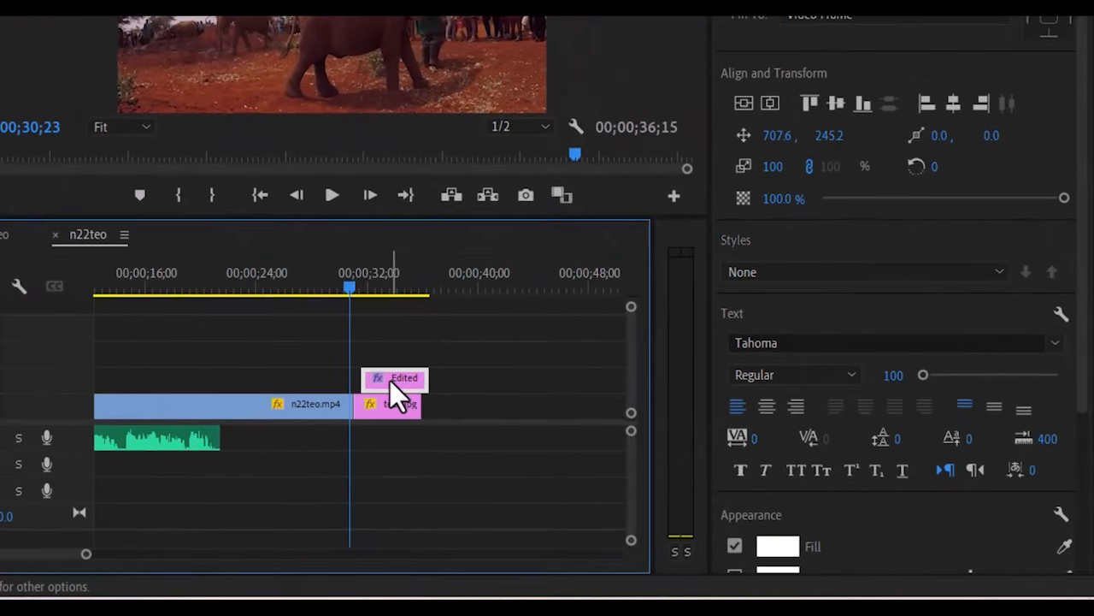
drag(619, 451, 616, 450)
drag(388, 383, 389, 384)
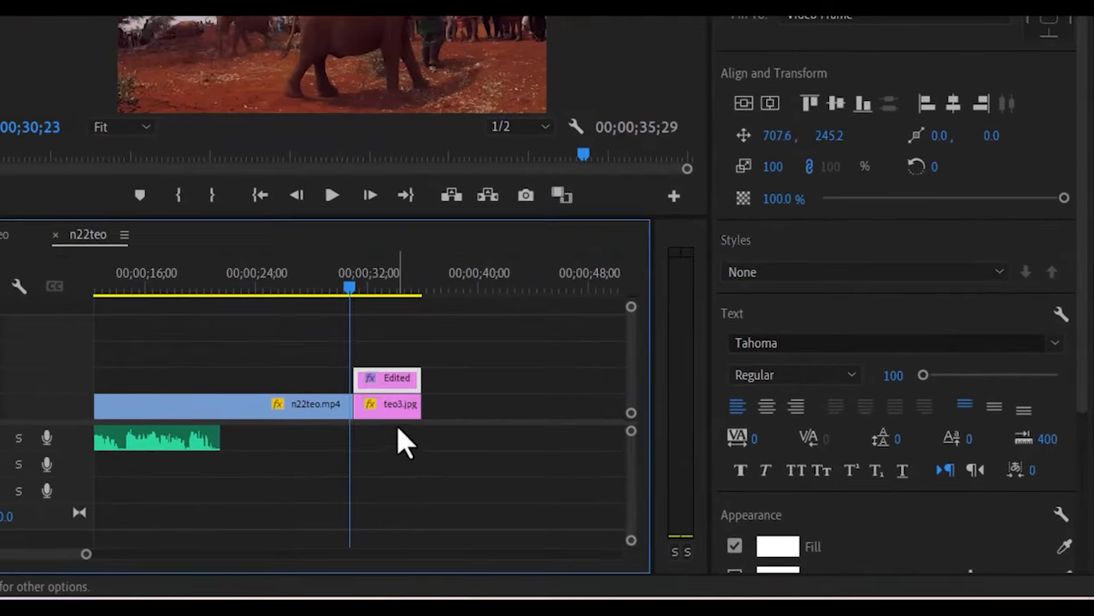
drag(350, 289, 371, 291)
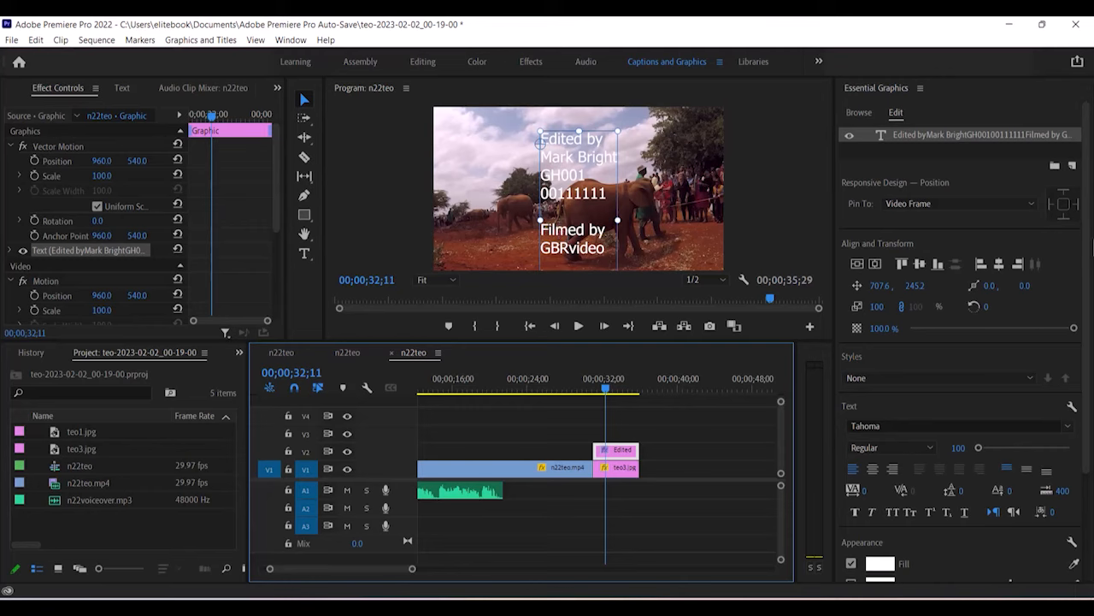
Make the credits text fill yellow and set the font style to Bold.
drag(1089, 238, 1093, 376)
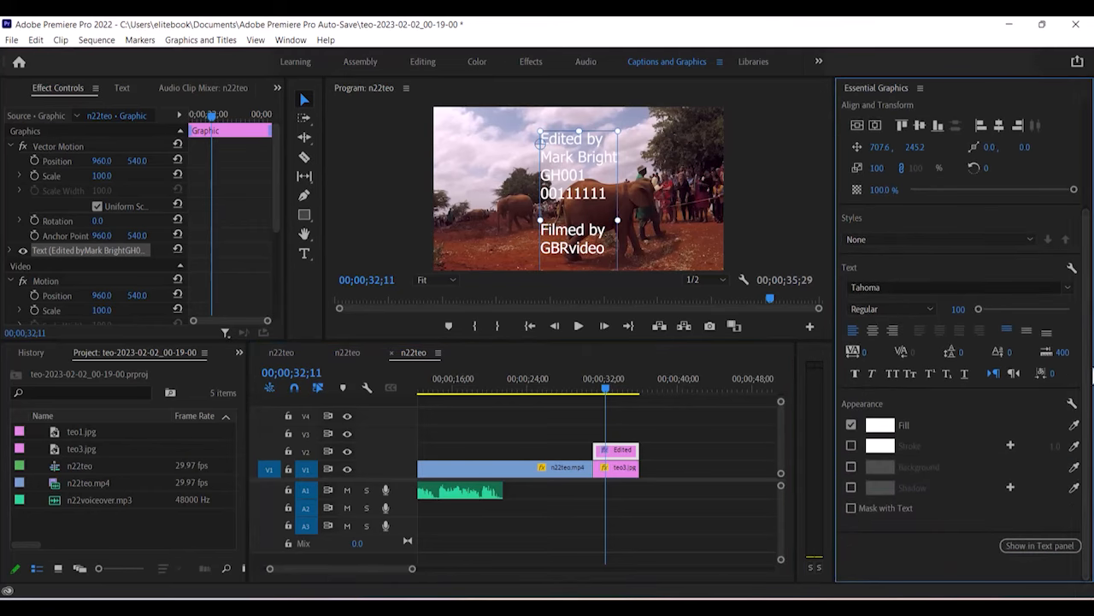
click(881, 426)
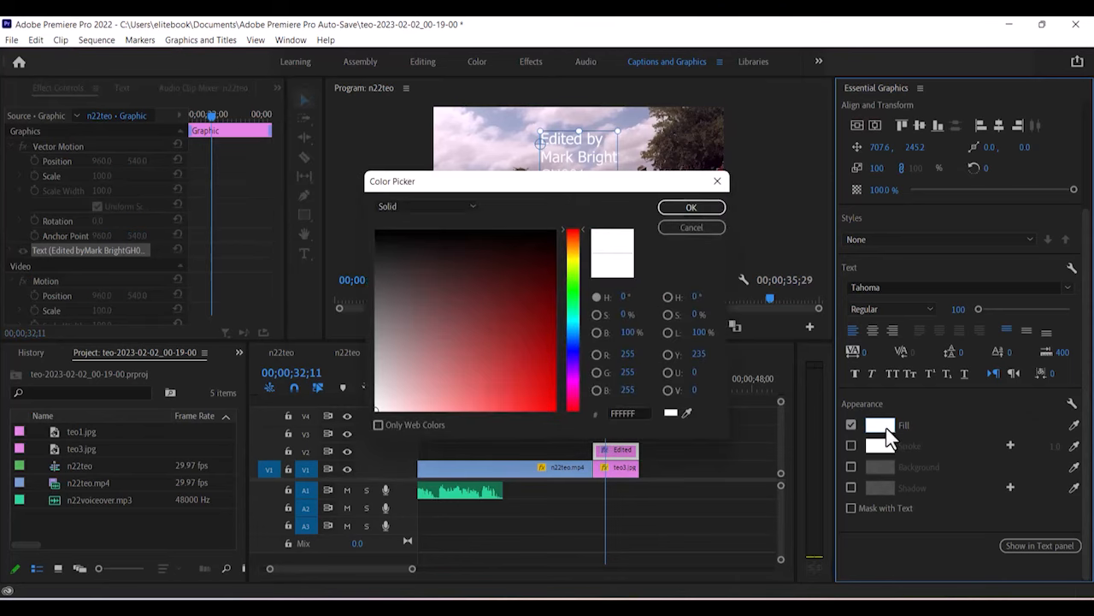
click(574, 260)
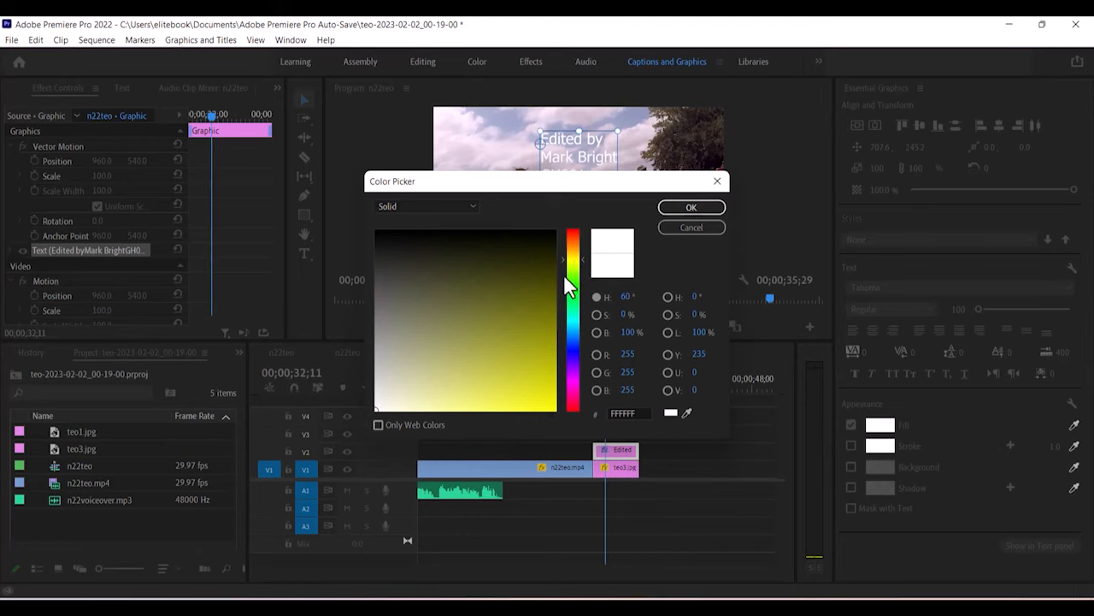
click(582, 265)
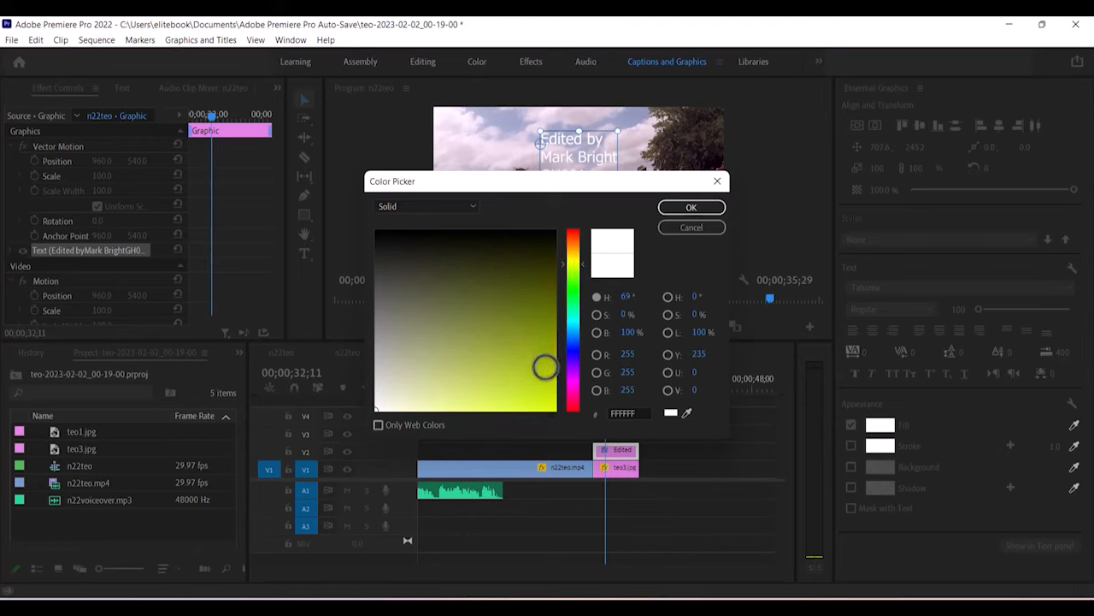
drag(542, 365, 567, 402)
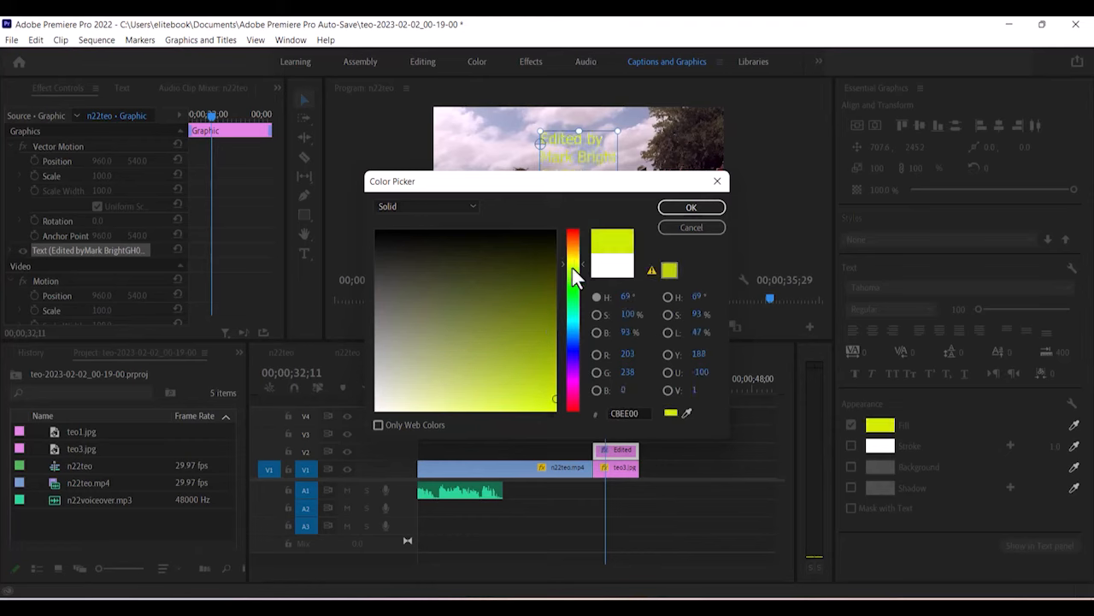
drag(582, 264, 582, 255)
click(691, 207)
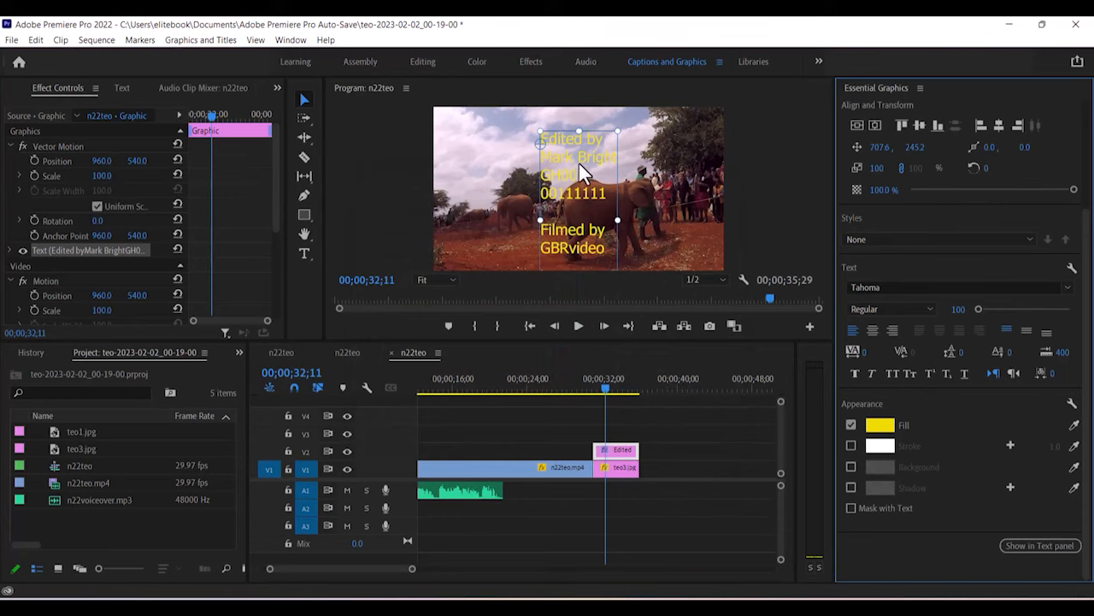
click(930, 310)
click(861, 341)
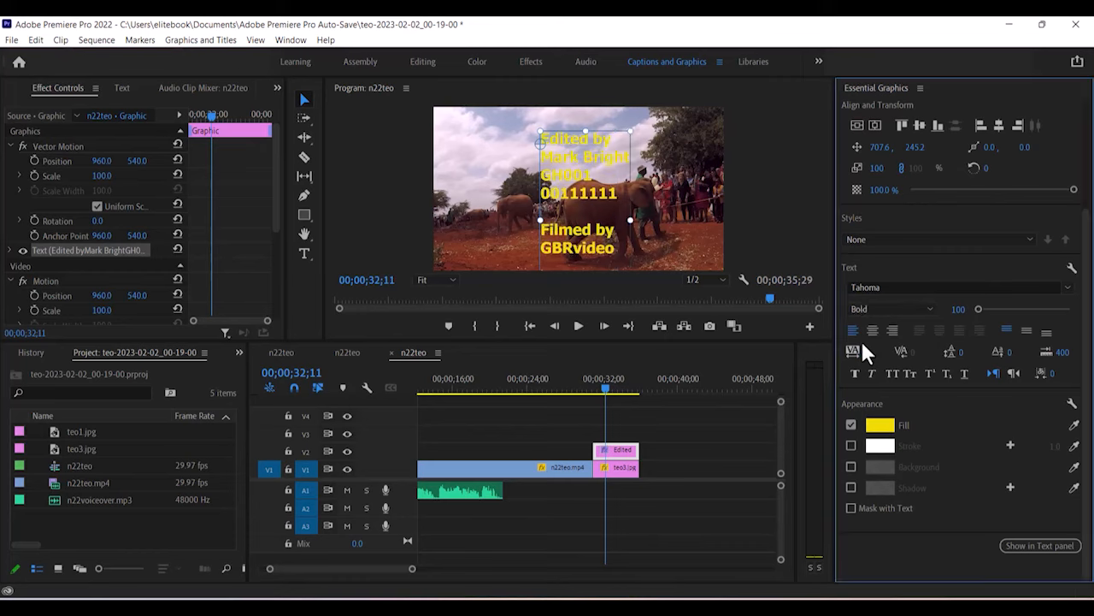
Add a black stroke of width 10 to the credits text.
click(852, 445)
click(880, 448)
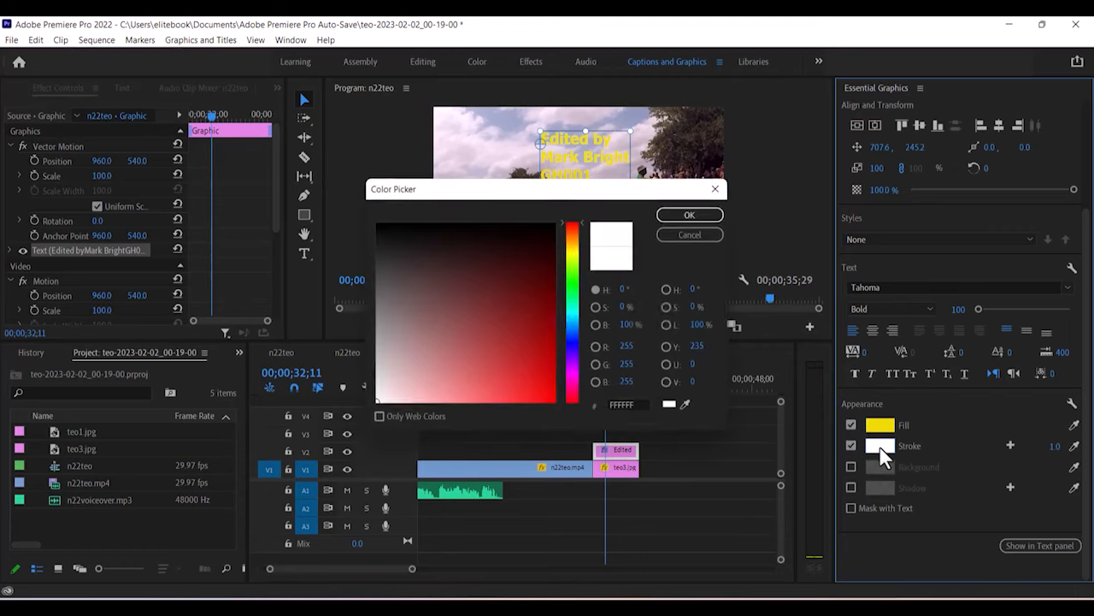
drag(542, 262, 560, 216)
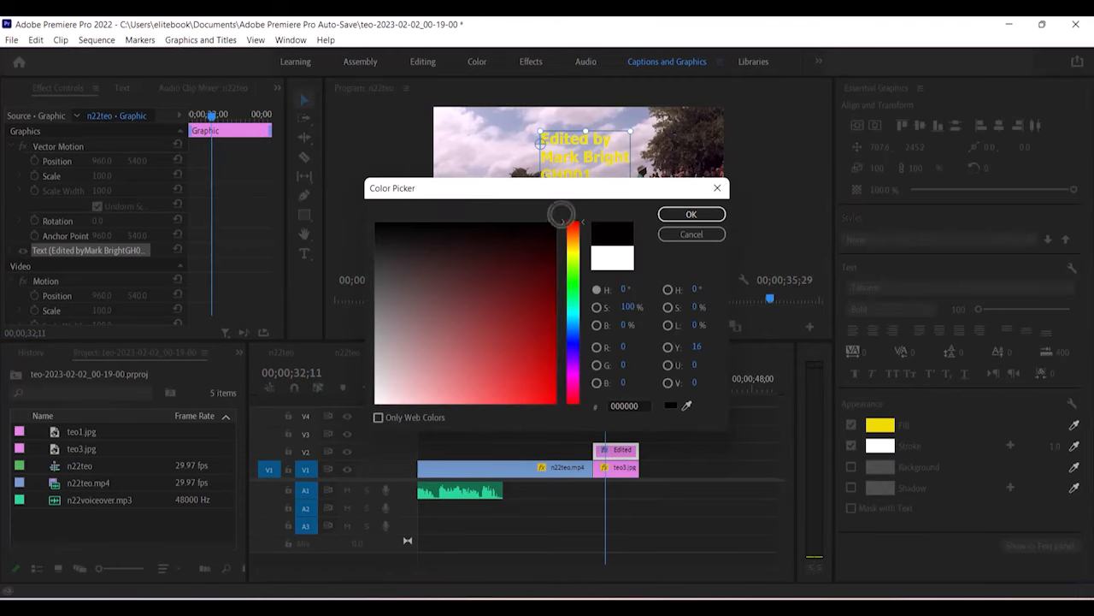
click(675, 215)
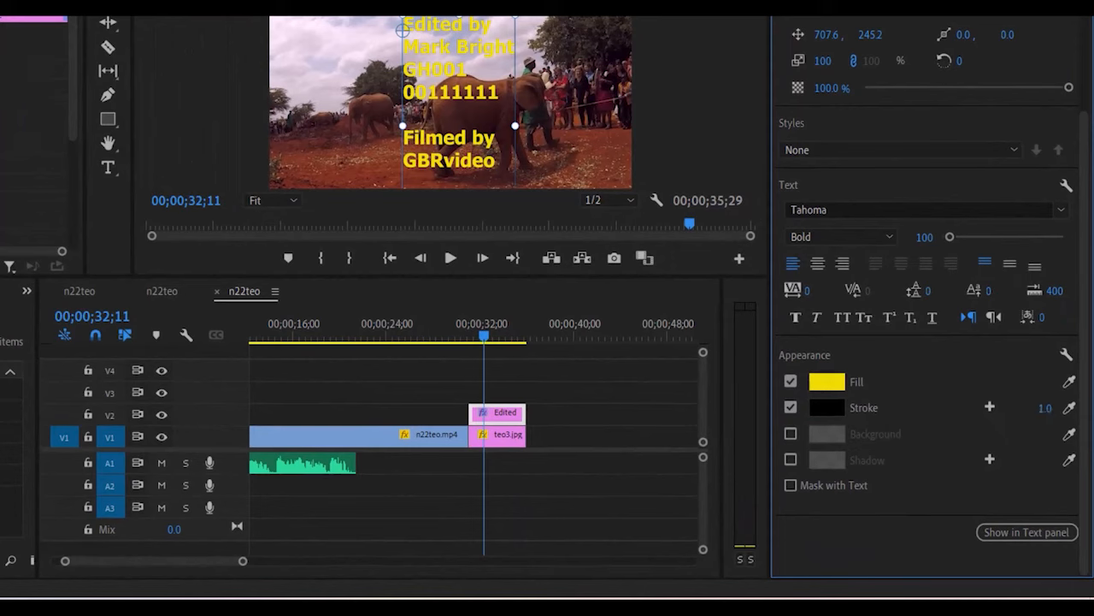
drag(1045, 408, 1069, 408)
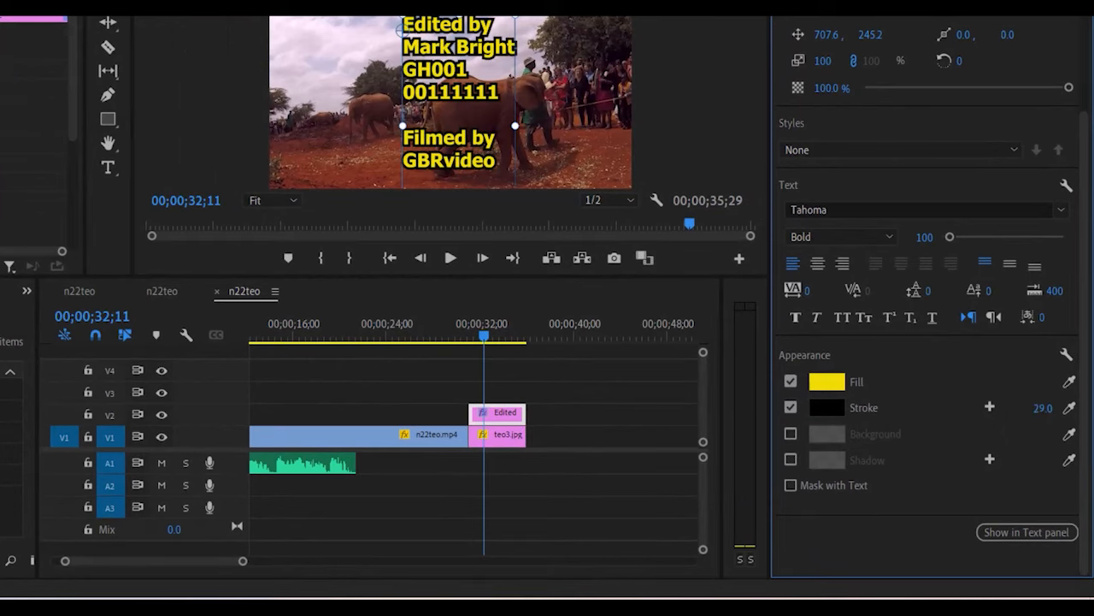
click(1038, 408)
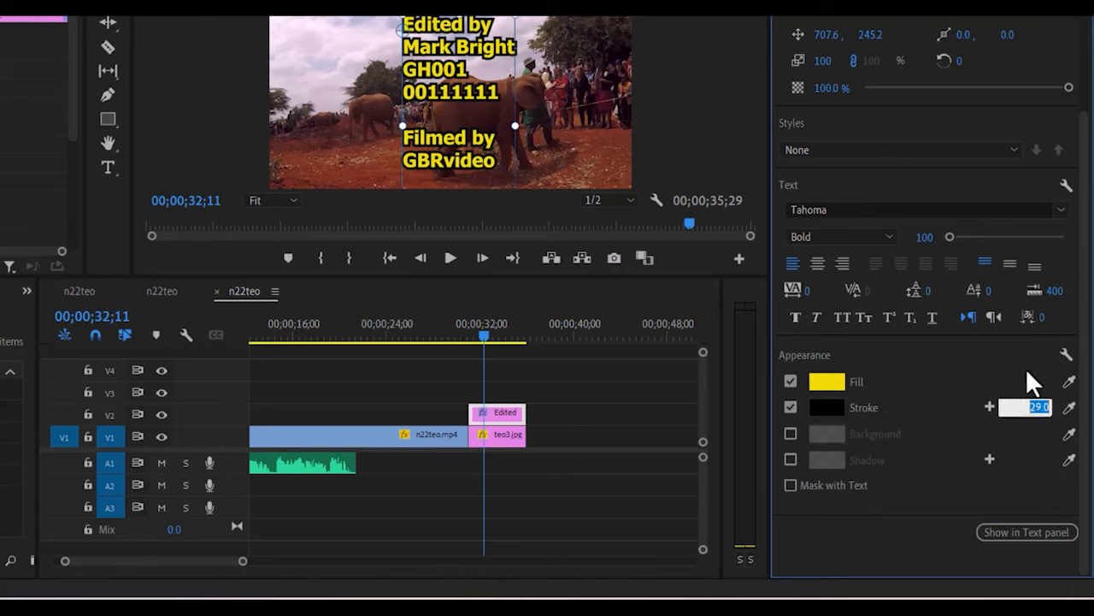
text(10)
key(Return)
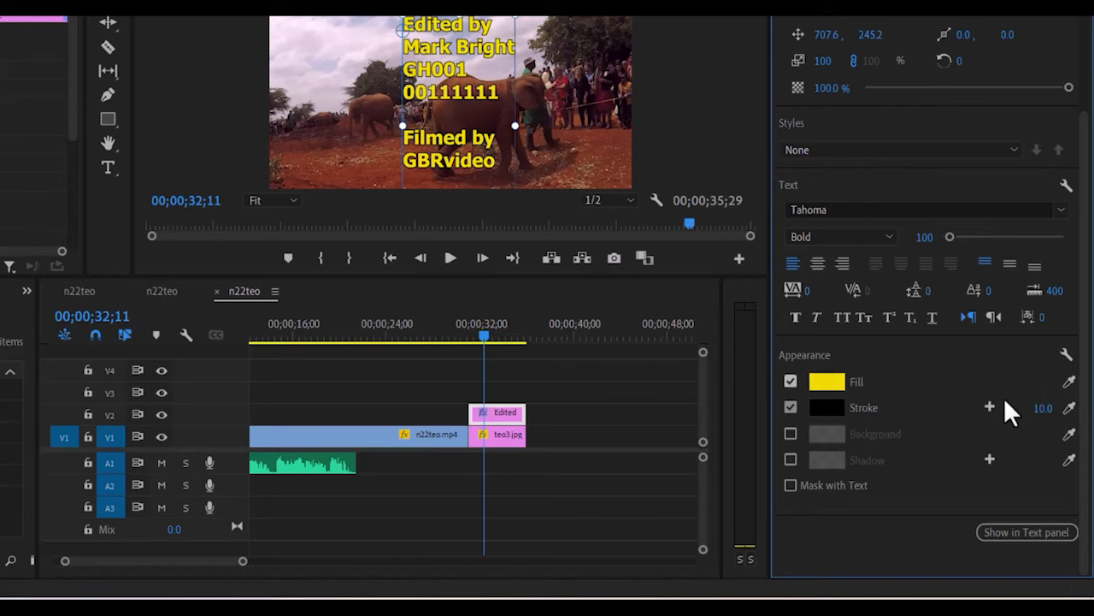
Centre-align the credits lines and centre the block vertically and horizontally in the frame.
click(818, 265)
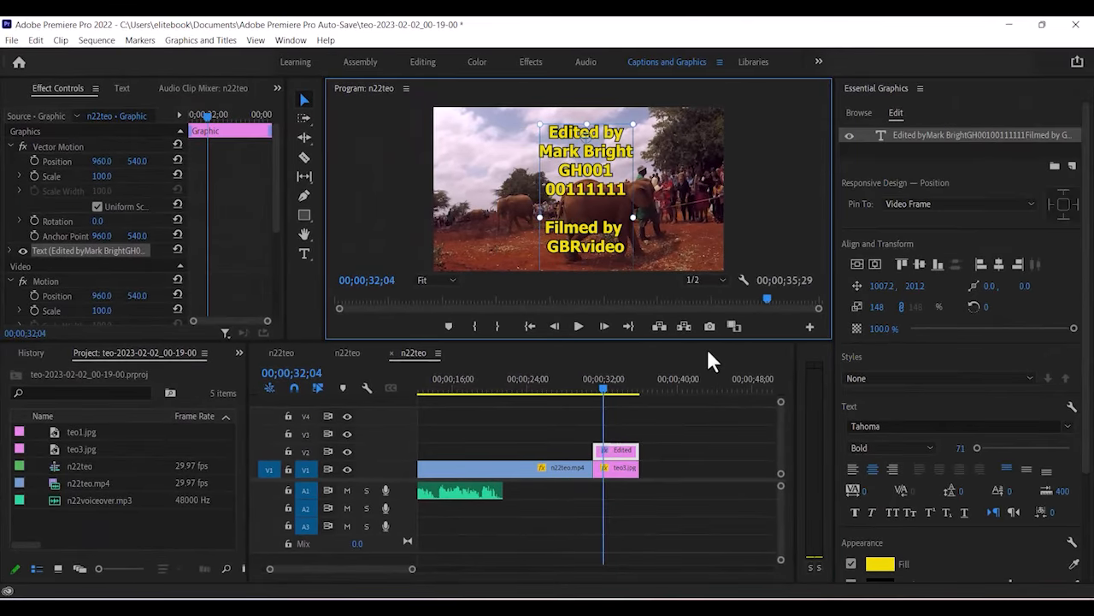
drag(603, 182, 573, 182)
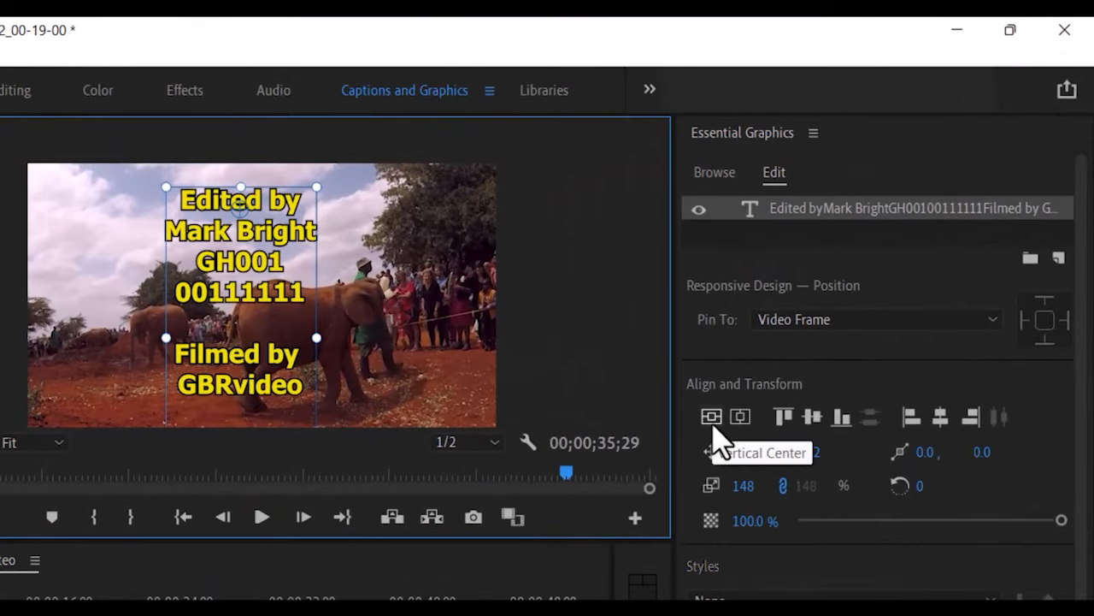
click(711, 425)
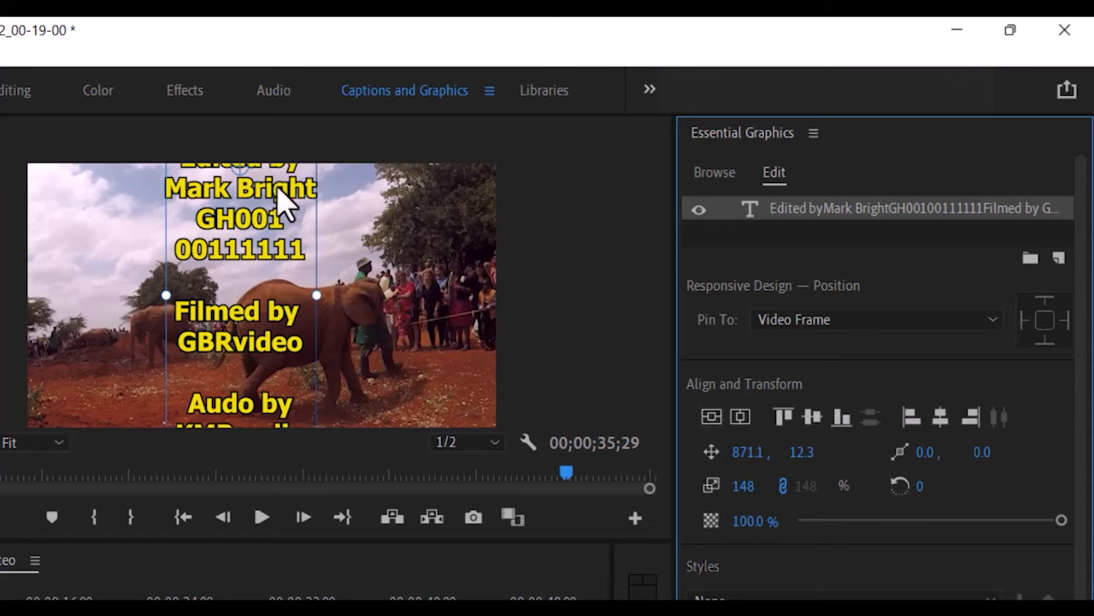
click(741, 418)
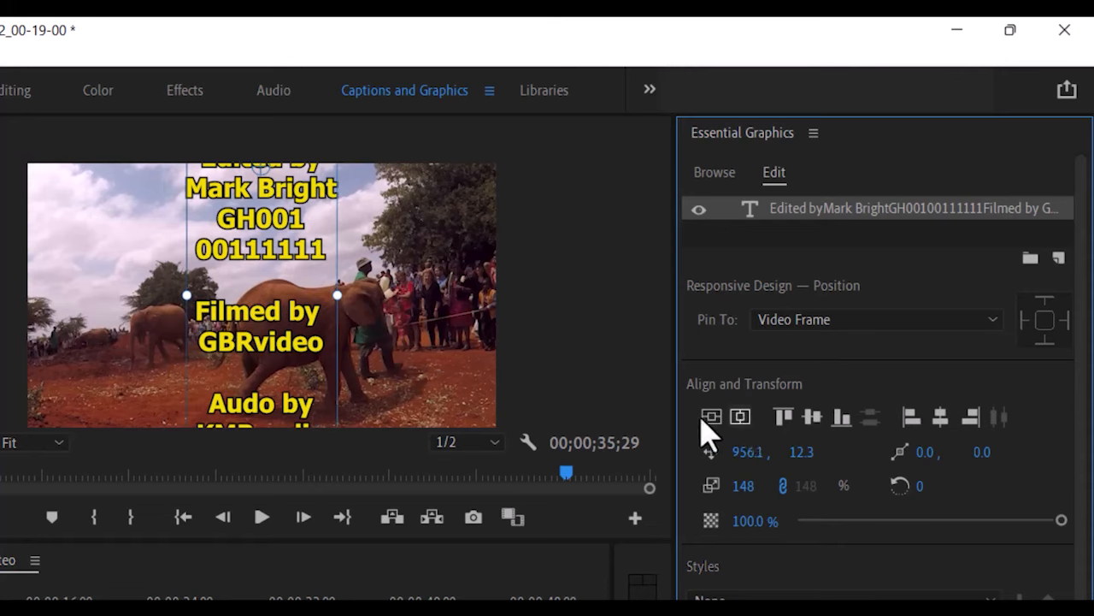
Move the credits block lower in the frame and set the graphic to Roll.
click(287, 189)
drag(286, 191, 290, 255)
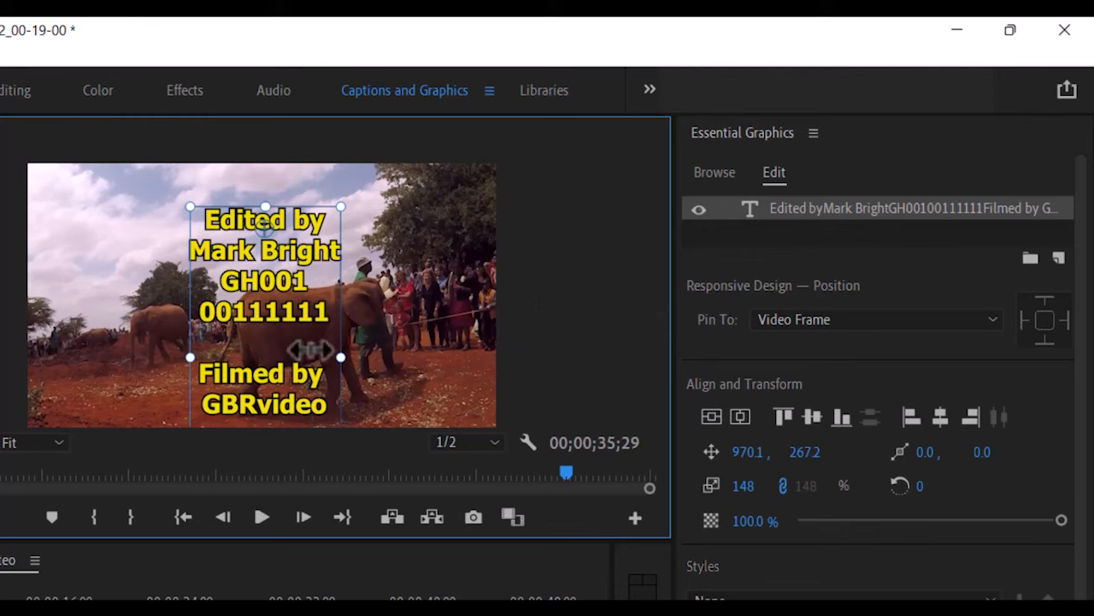
click(581, 323)
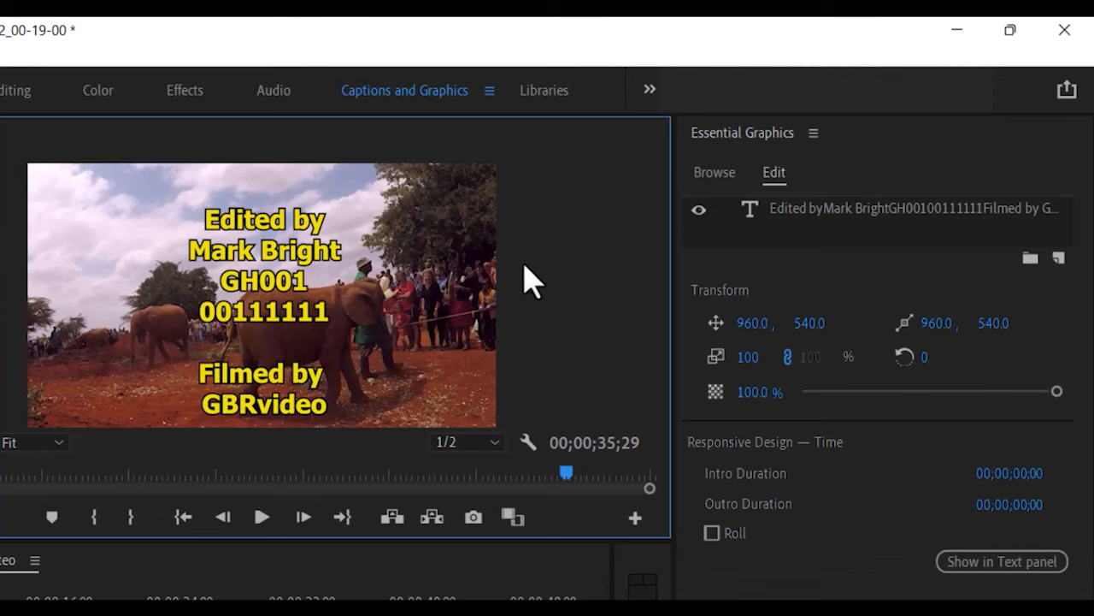
click(711, 533)
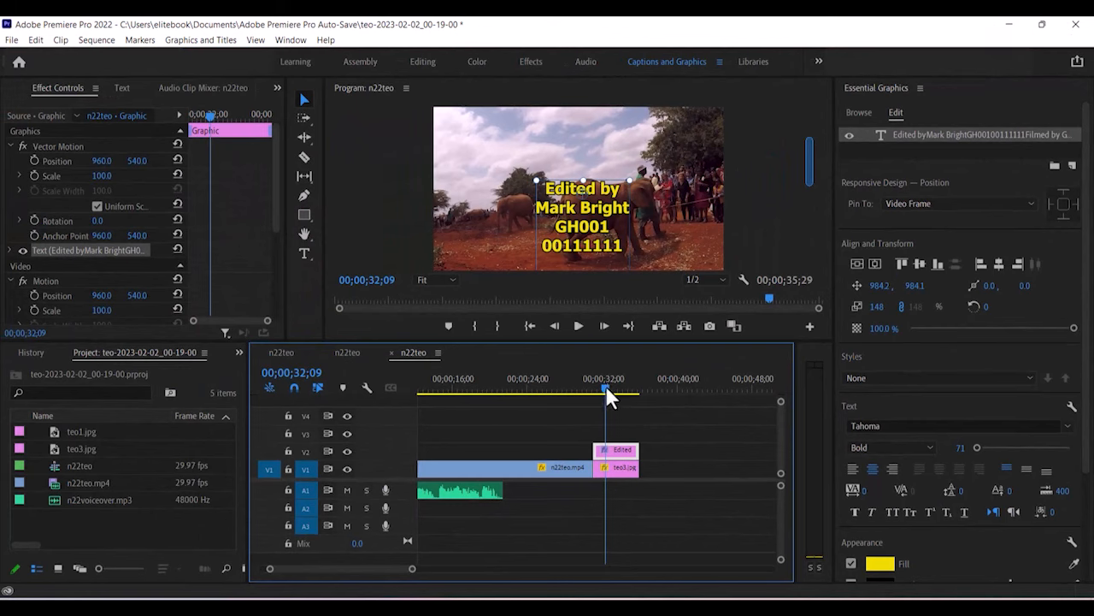
drag(605, 384, 590, 385)
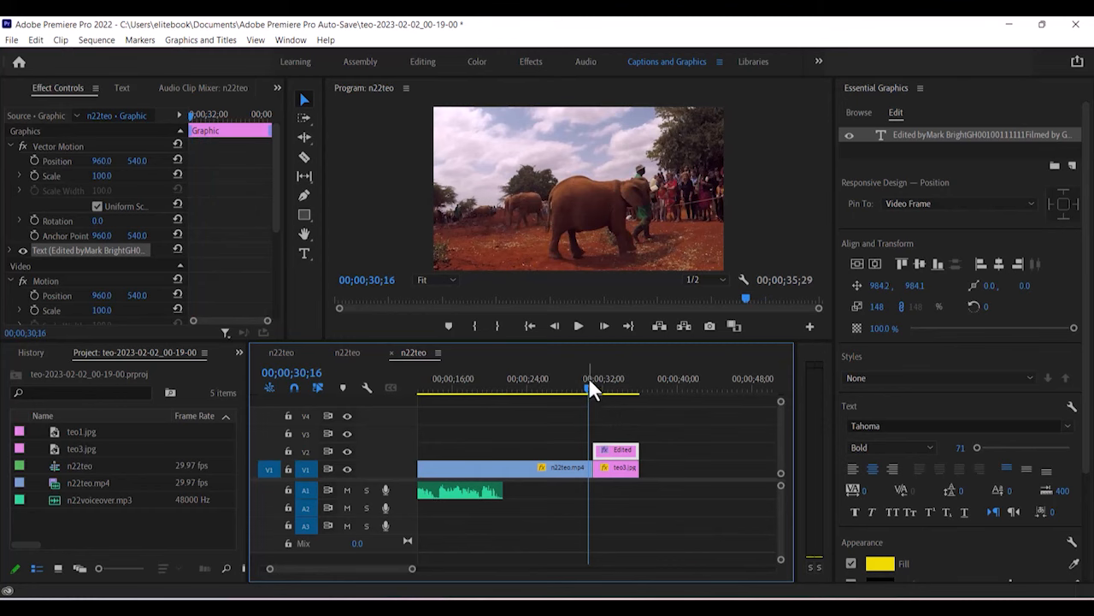
click(578, 326)
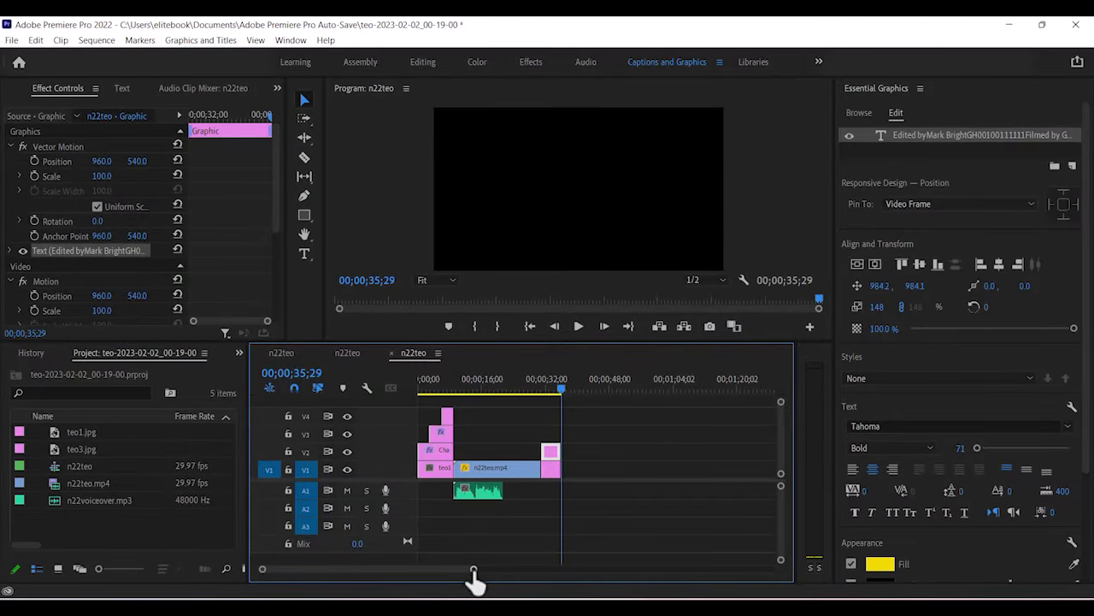
Bring up Export Media settings for the n22teo sequence, keeping H.264 as the format.
click(13, 40)
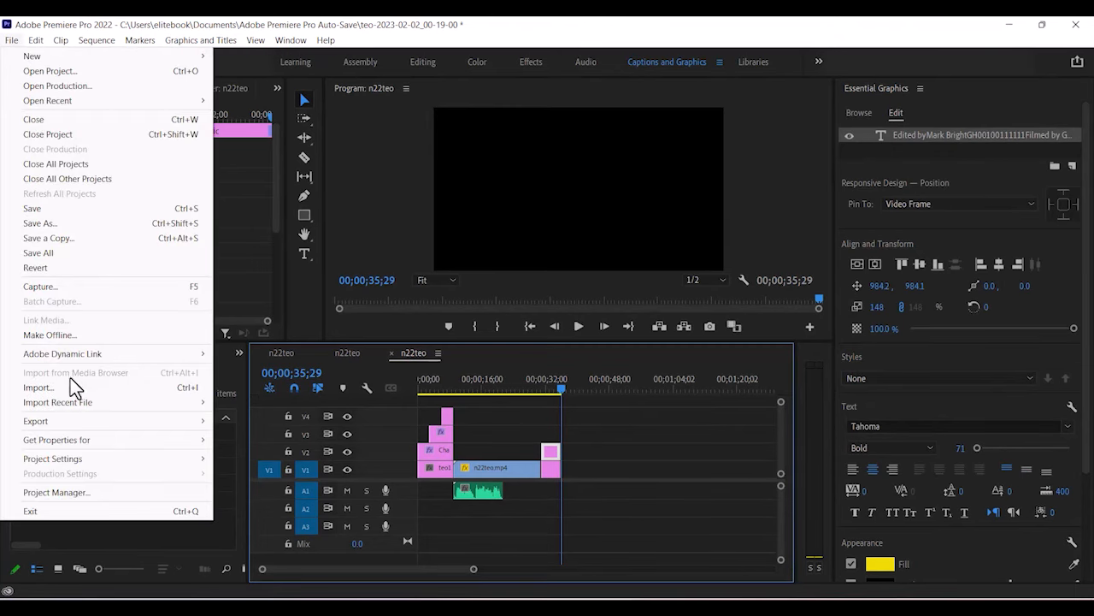
mouse_move(77, 423)
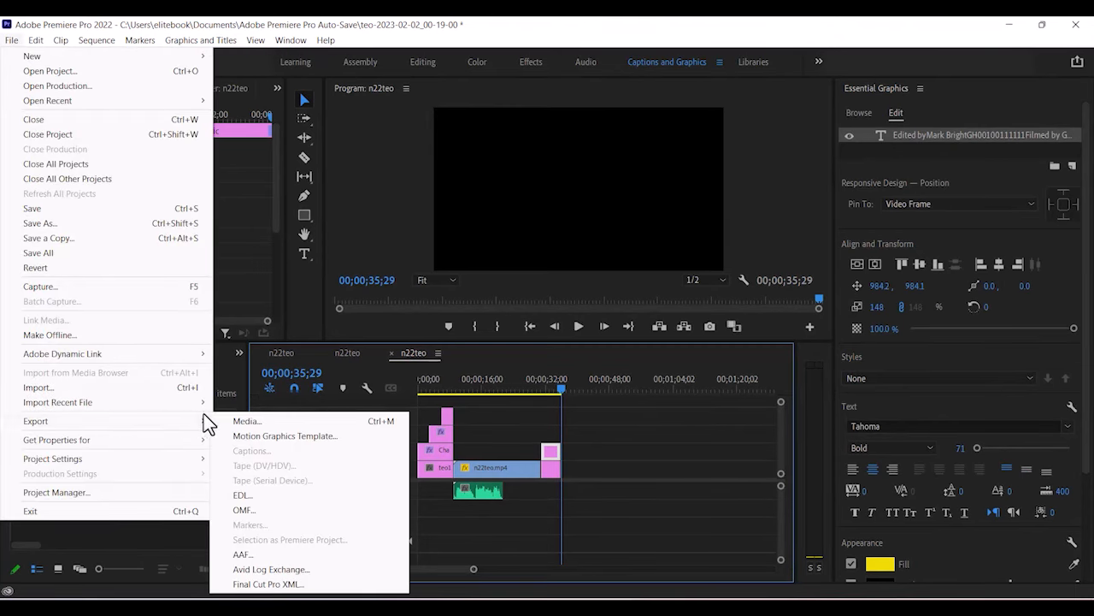
click(242, 423)
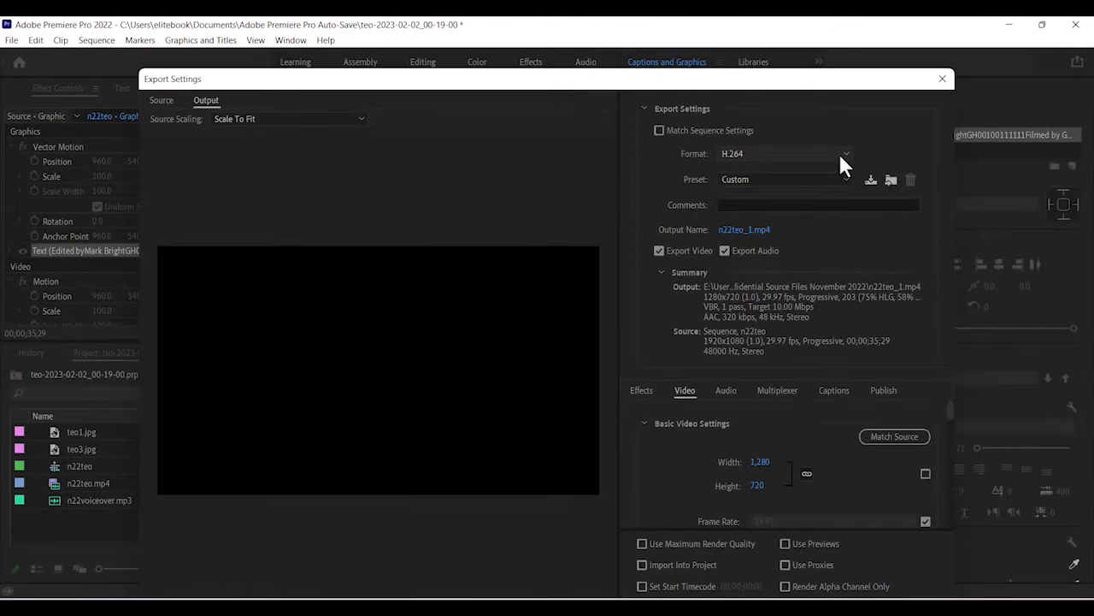
click(845, 159)
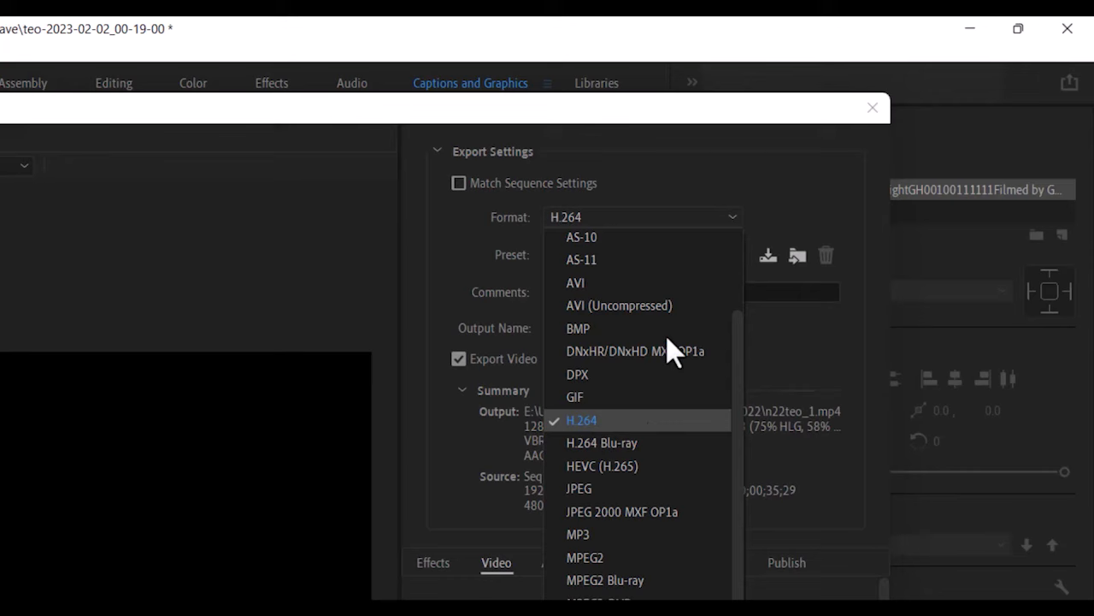
click(606, 424)
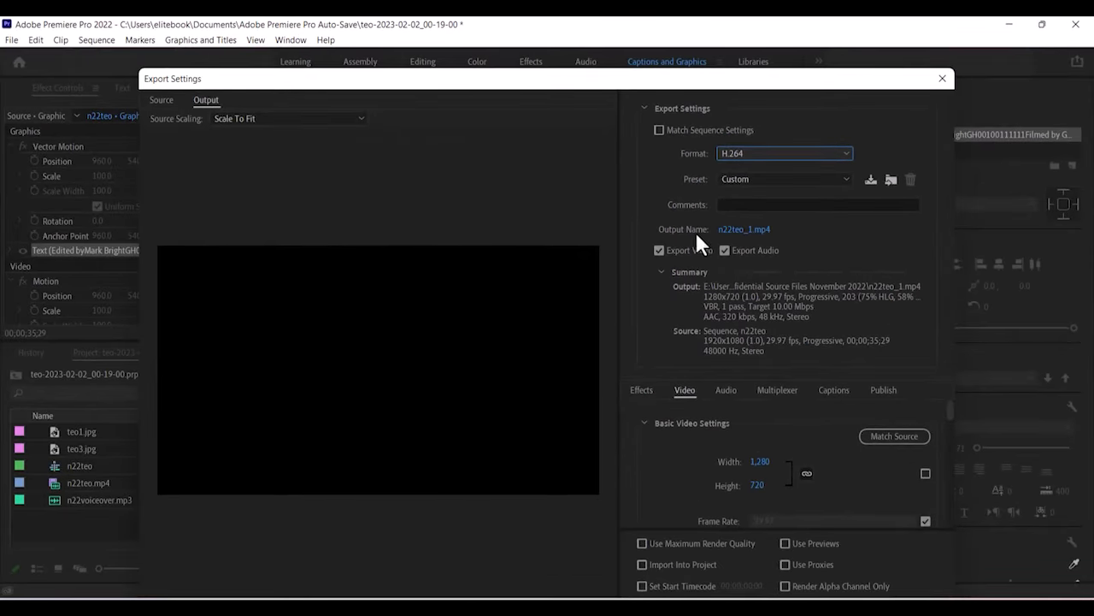
Save the export output as teo4_011111_000111.mp4 in the Source Files November 2022 folder.
click(727, 230)
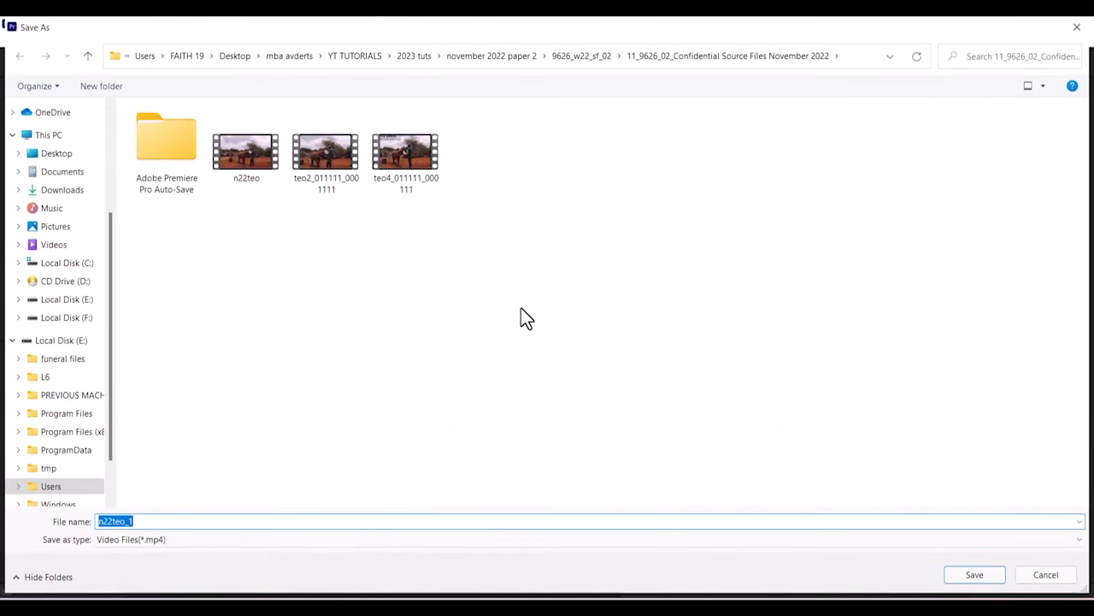
text(t)
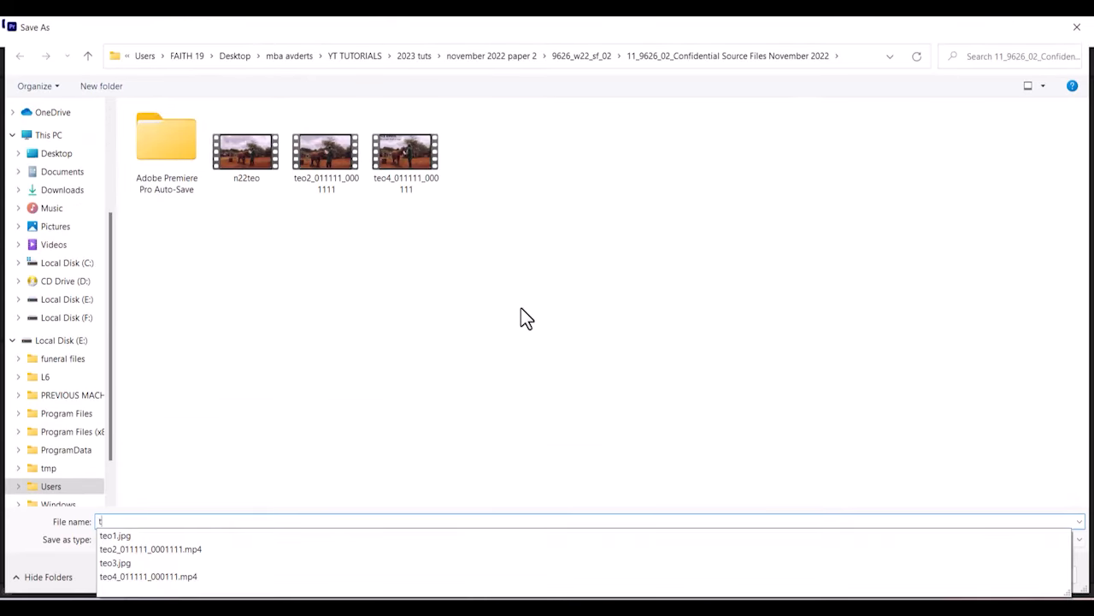
text(eo4)
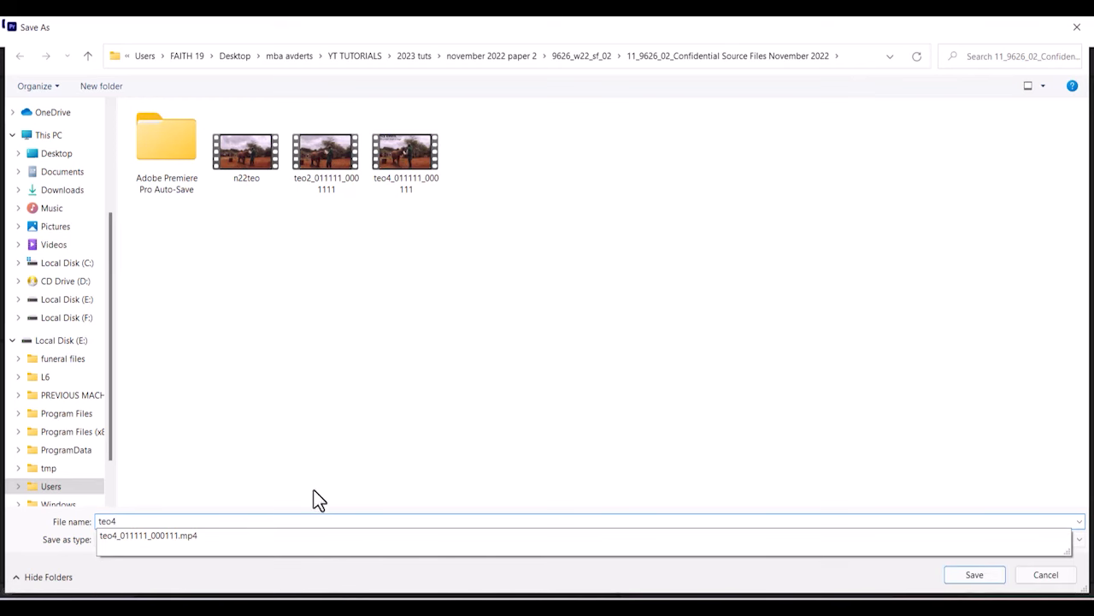
click(168, 538)
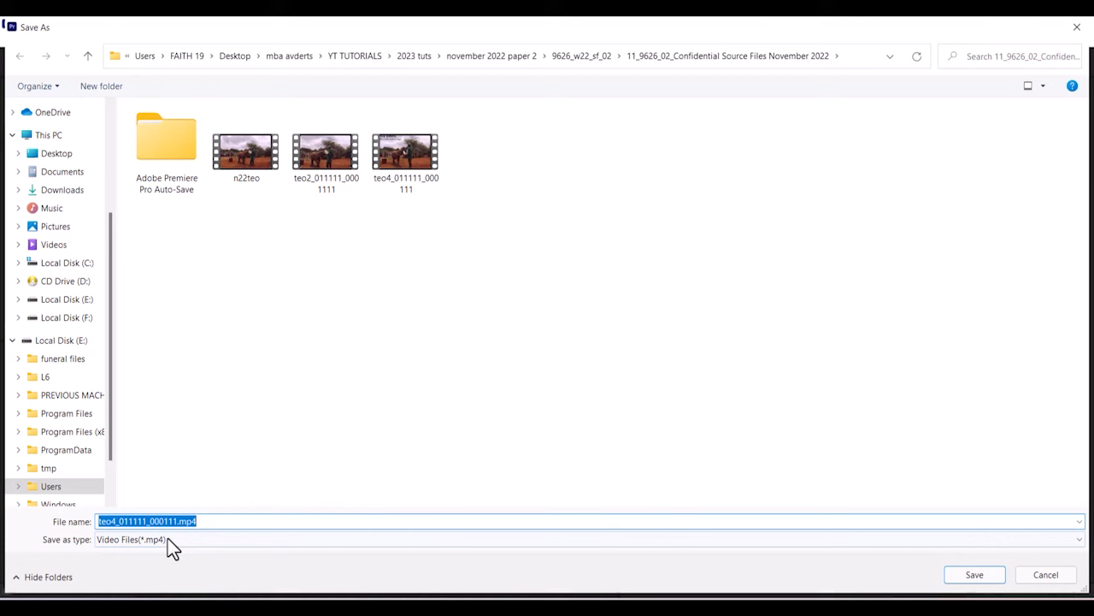
click(211, 521)
key(BackSpace)
key(BackSpace)
key(BackSpace)
key(BackSpace)
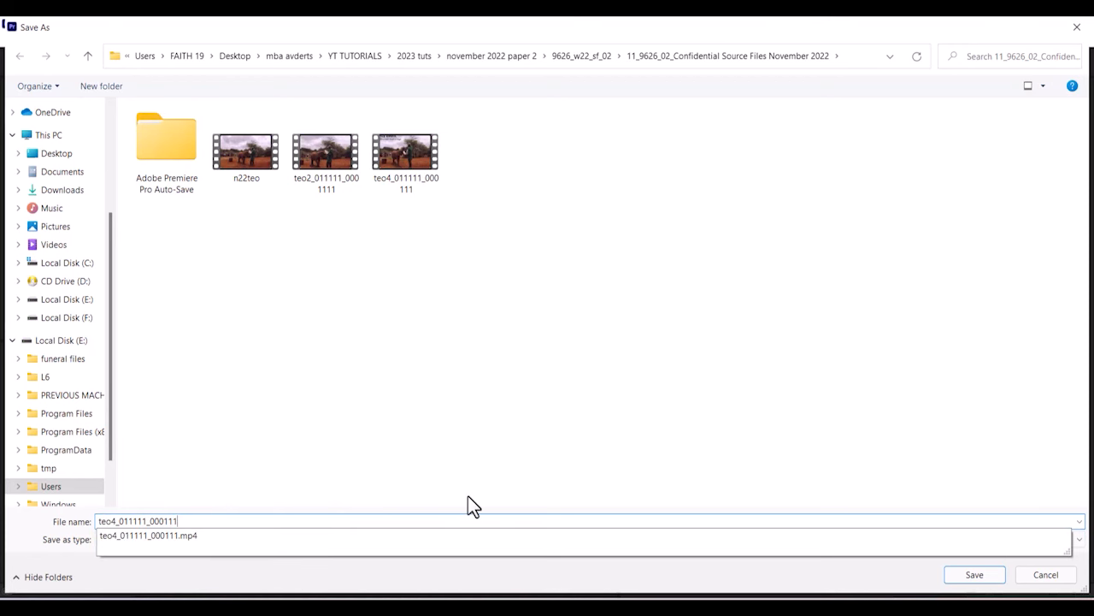
key(BackSpace)
key(BackSpace)
text(11)
click(947, 579)
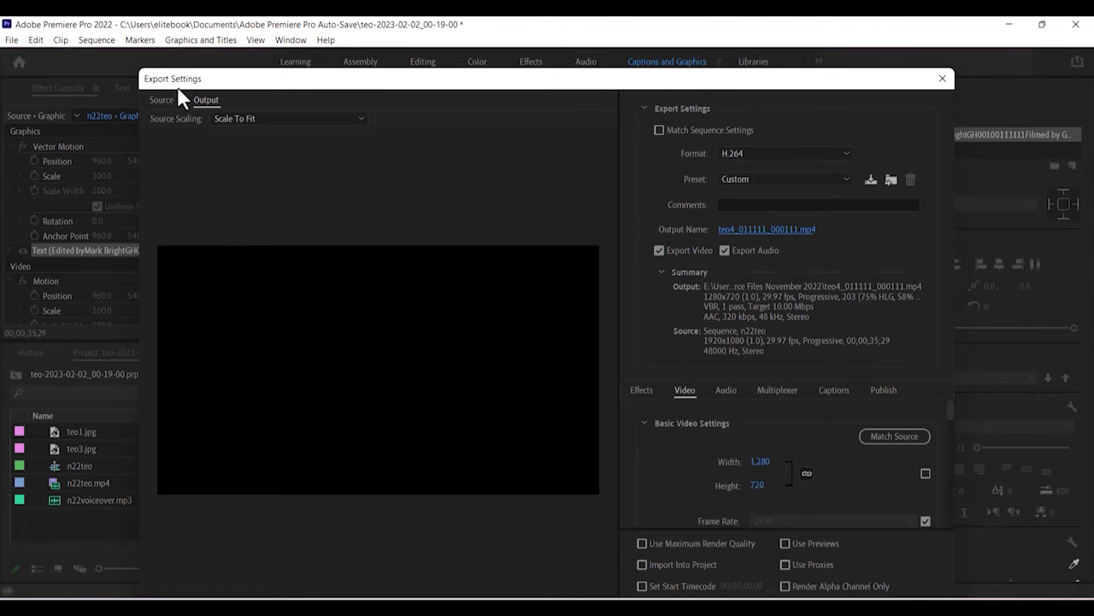
Encode the n22teo sequence to teo4_011111_000111.mp4 as a 1280x720 H.264 file.
drag(184, 95, 219, 112)
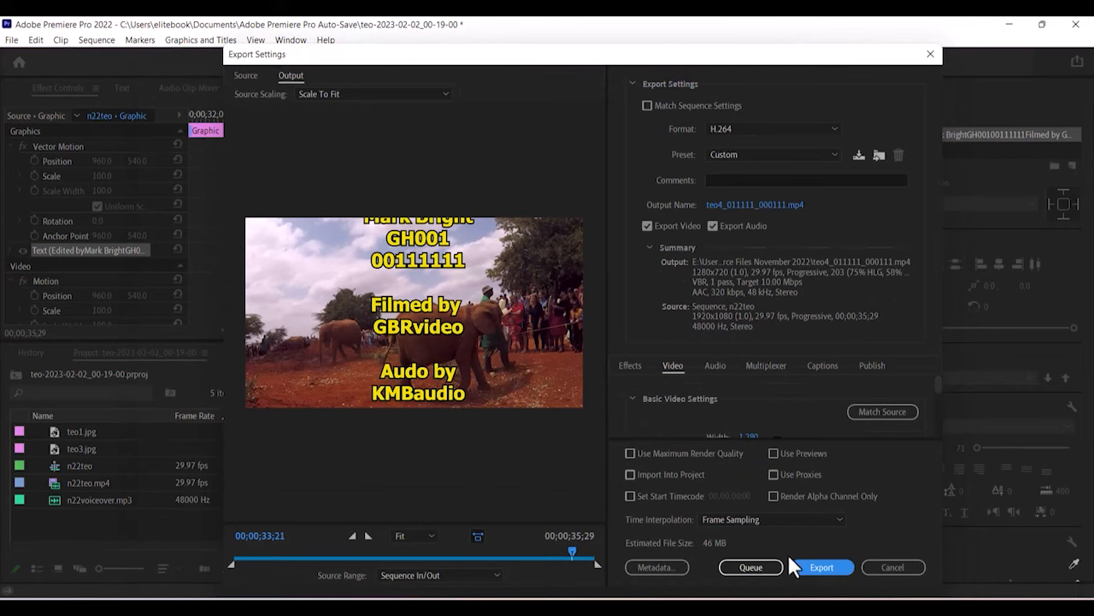
click(821, 568)
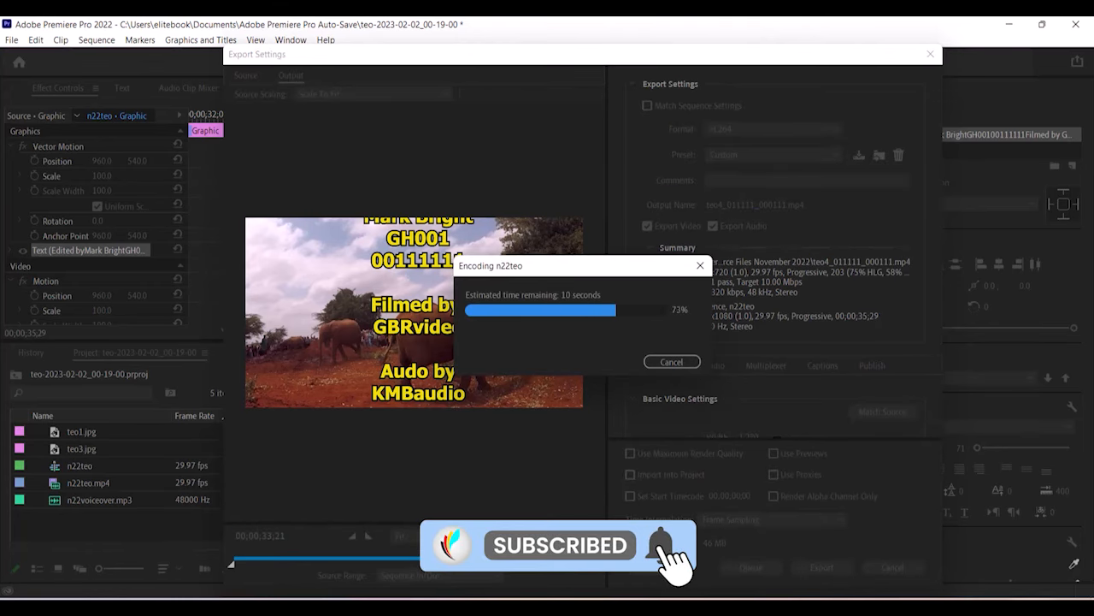
click(967, 611)
click(745, 126)
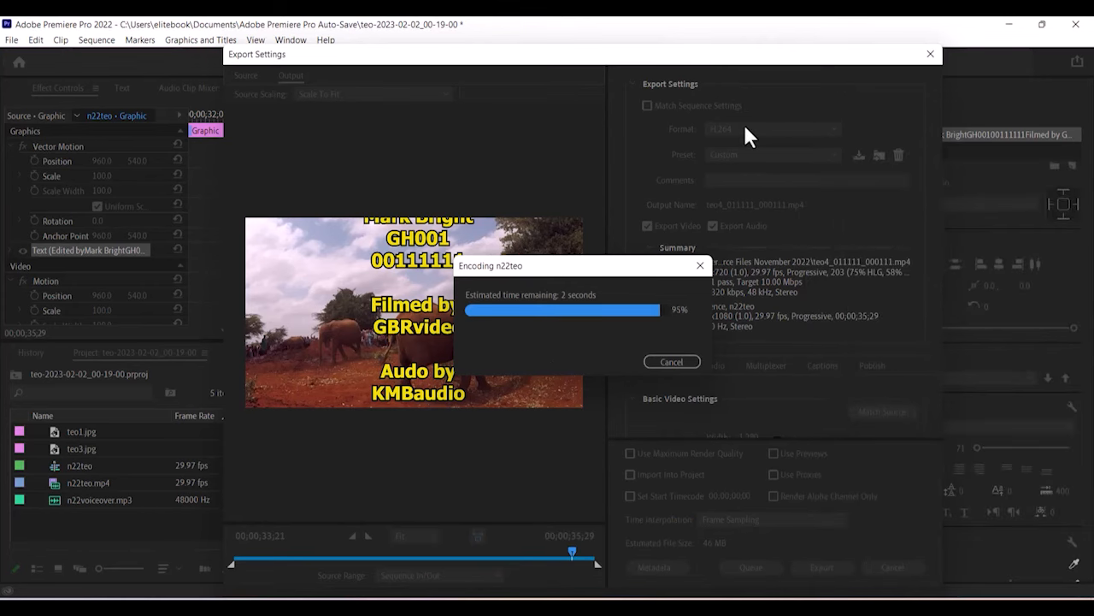